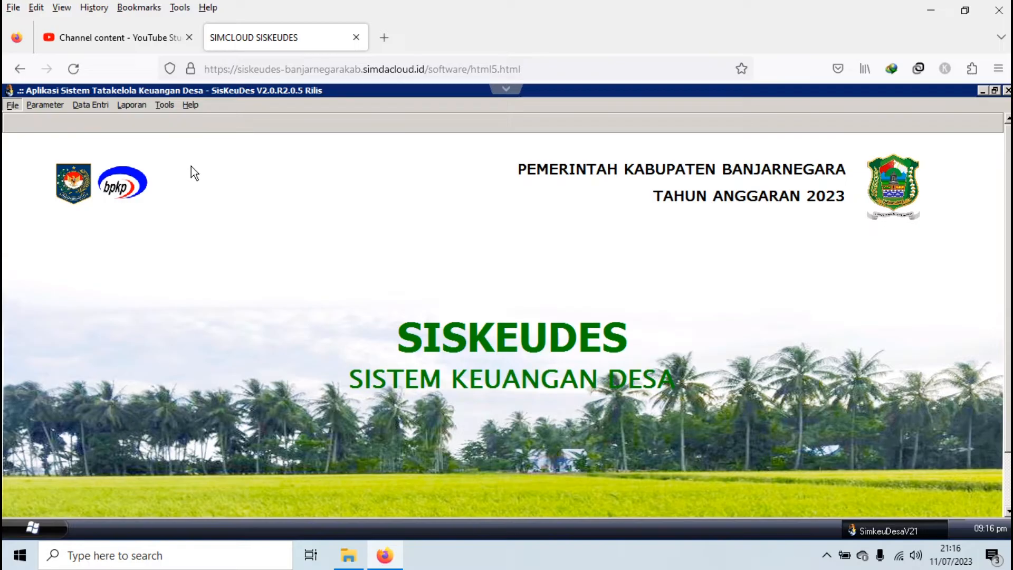
# - Start a new disbursement proof in Pencairan SPP for the request Panjar Penghasilan Tetap dan Tunjangan Perangkat Desa Bulan Juli 2023
pyautogui.click(91, 109)
pyautogui.moveTo(118, 158)
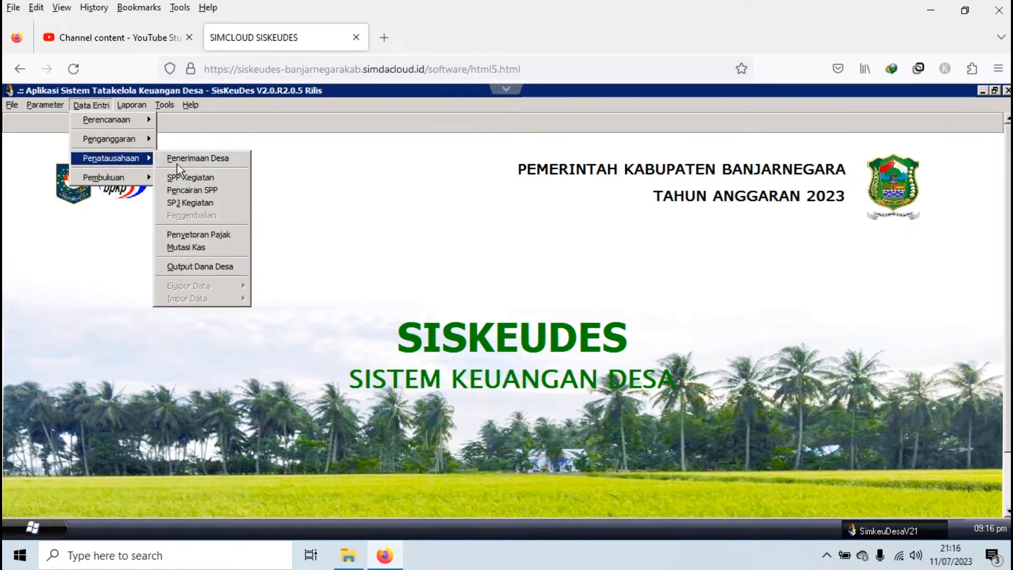
pyautogui.click(200, 189)
pyautogui.click(292, 206)
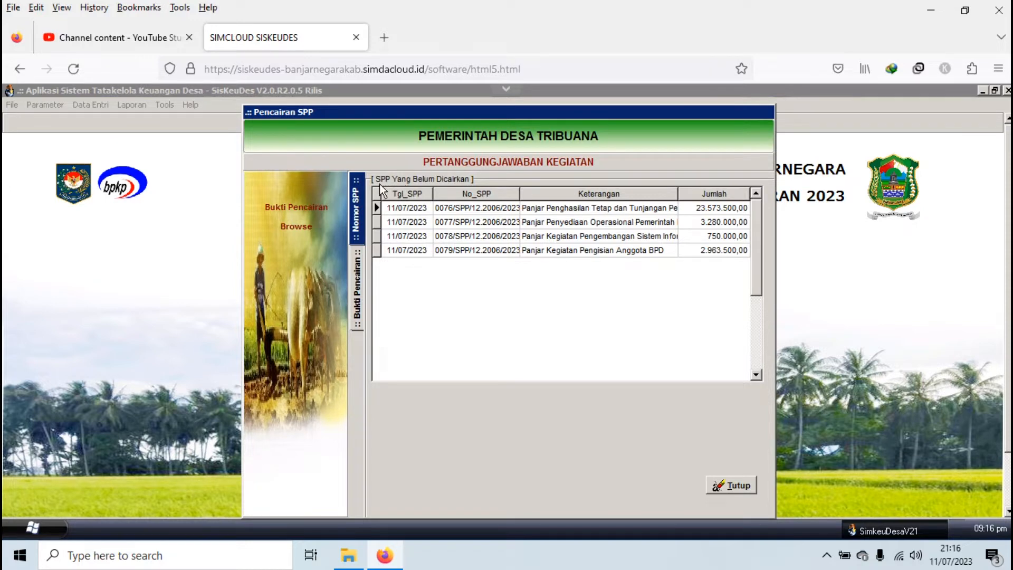
pyautogui.doubleClick(463, 208)
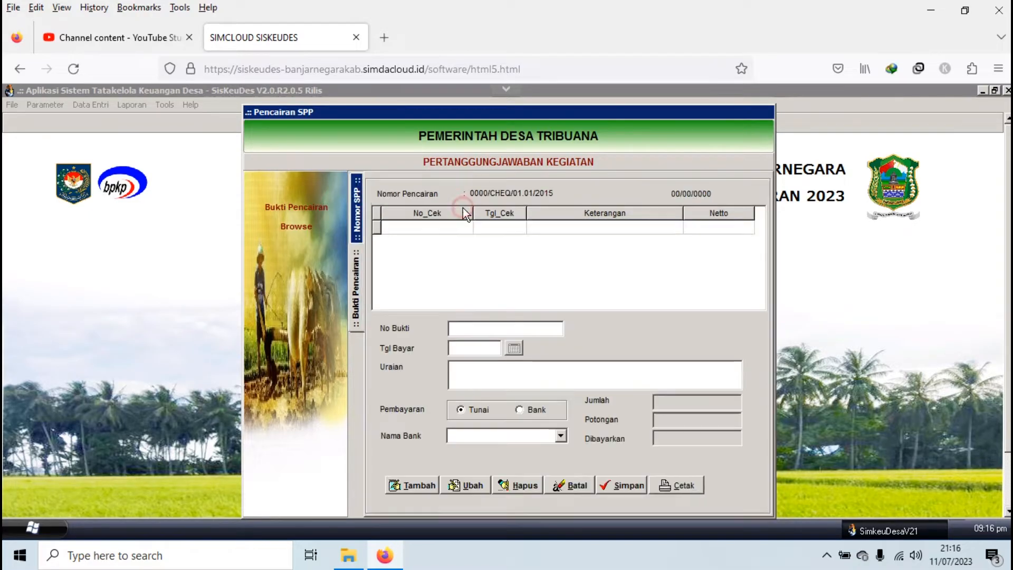
pyautogui.click(414, 485)
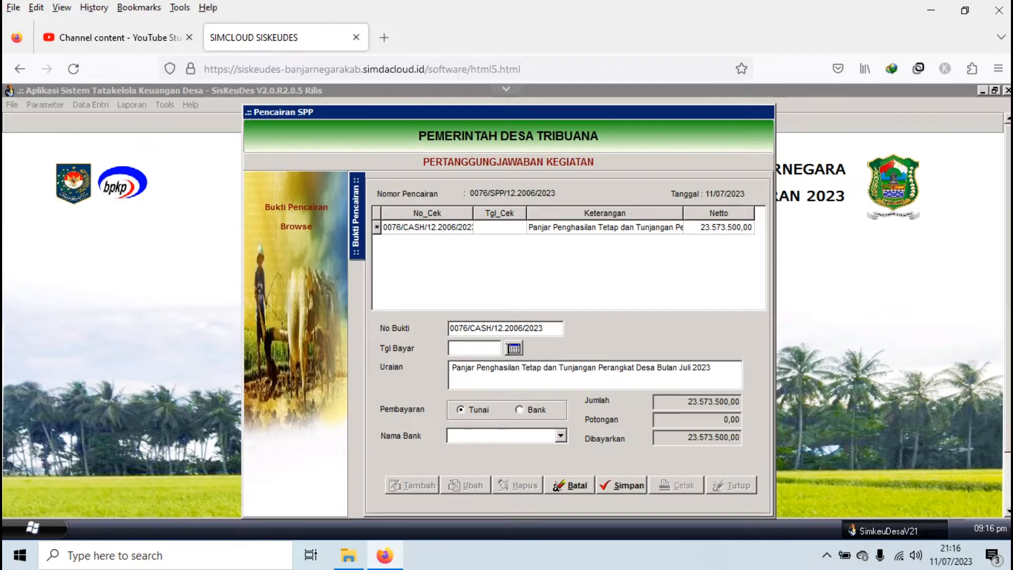
# - Try to save the cash disbursement with payment date 11/07/2023 and bank PD. BPR BKK Mandiraja
pyautogui.click(513, 348)
pyautogui.click(527, 382)
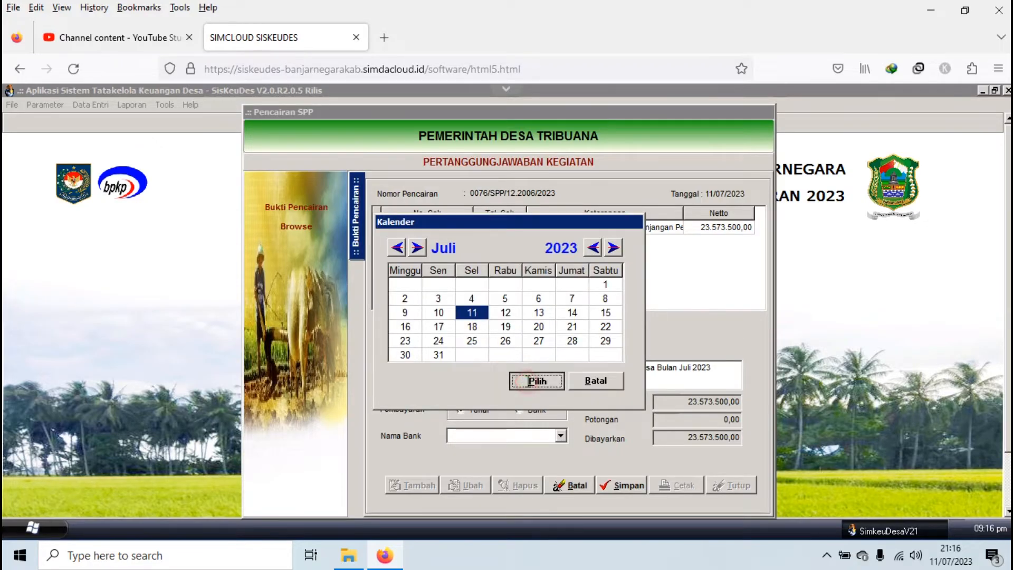
pyautogui.click(559, 436)
pyautogui.click(533, 450)
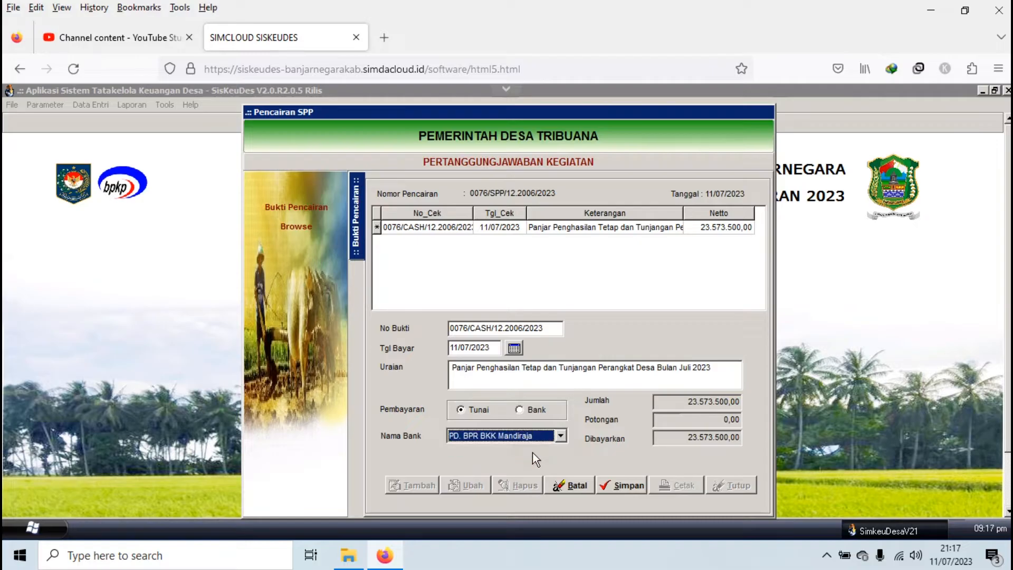
pyautogui.click(619, 486)
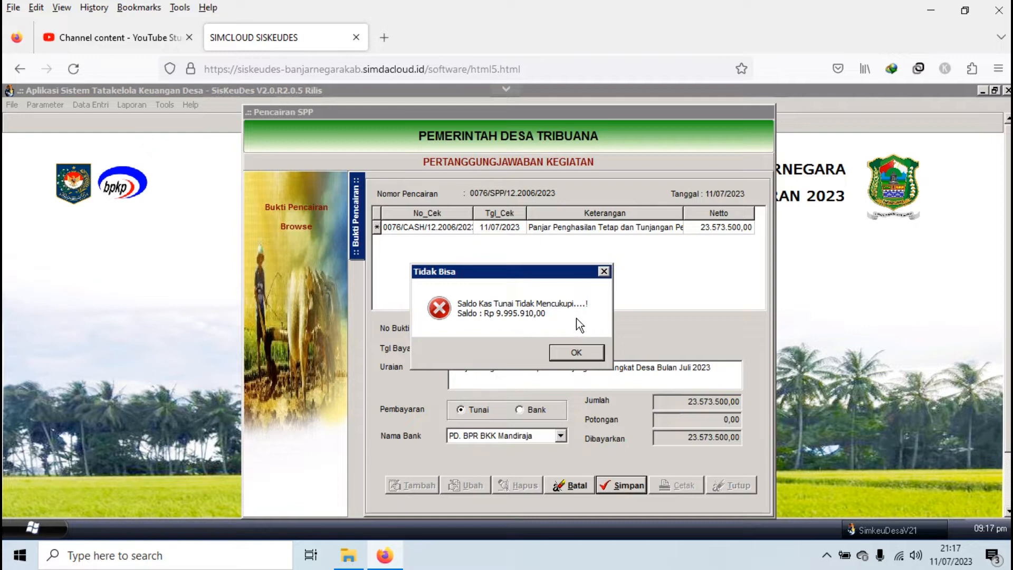
pyautogui.click(574, 352)
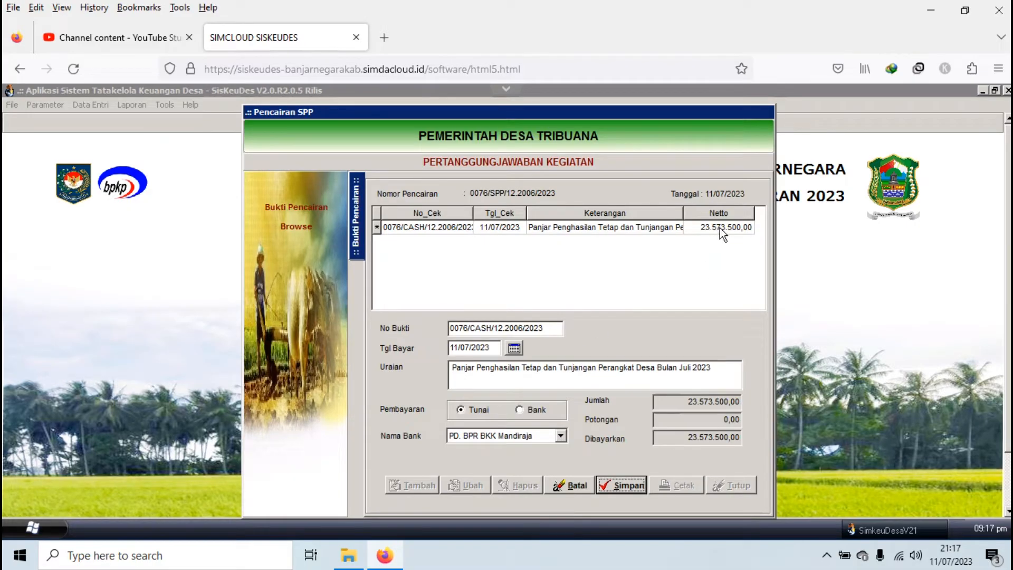
# - Cancel the disbursement entry and leave the Pencairan SPP form
pyautogui.click(569, 484)
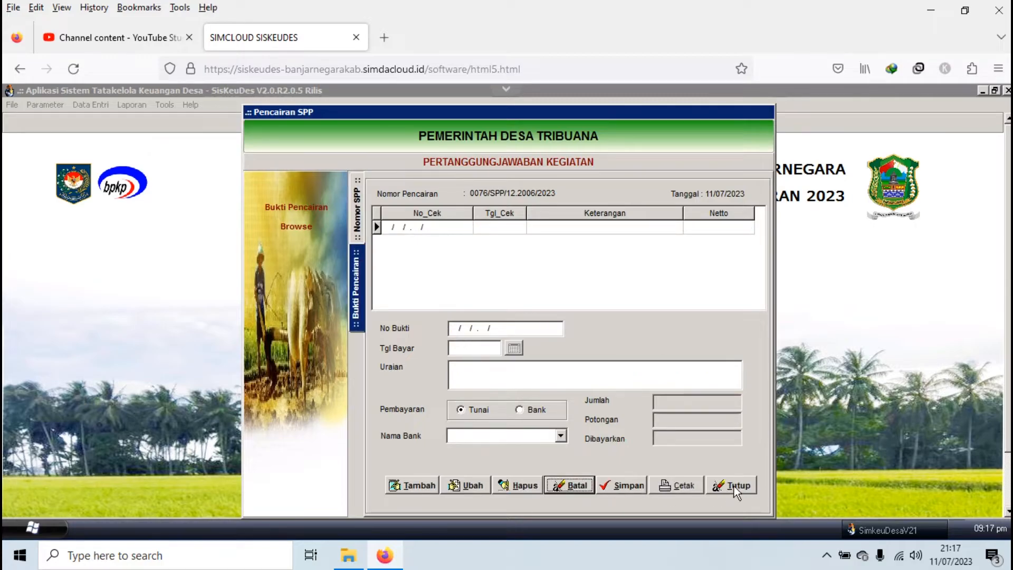
pyautogui.click(736, 485)
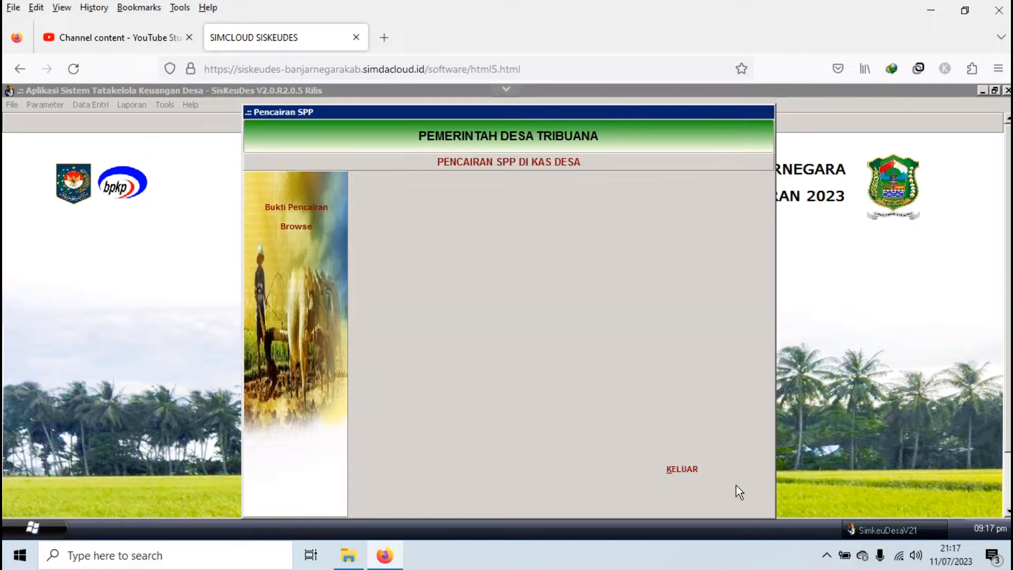
pyautogui.click(679, 471)
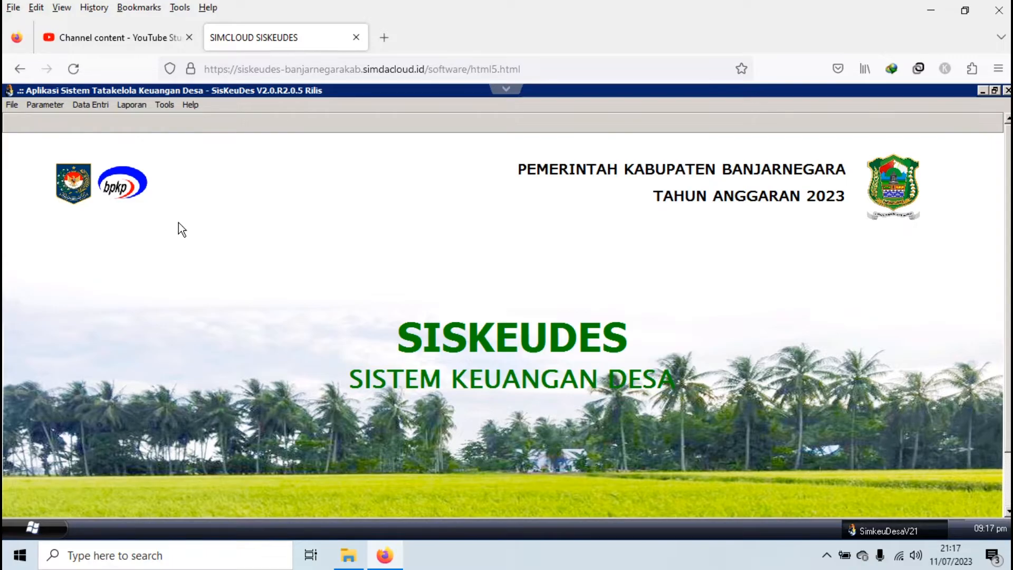
# - Open the Penatausahaan reports and select Kecamatan Punggelan and Pemerintah Desa Tribuana
pyautogui.click(136, 107)
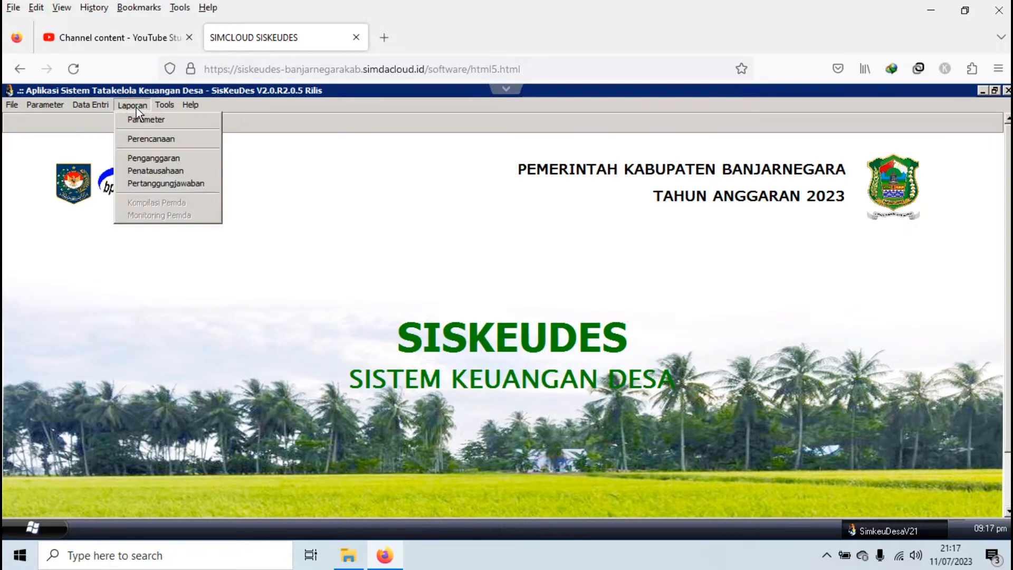
pyautogui.click(150, 170)
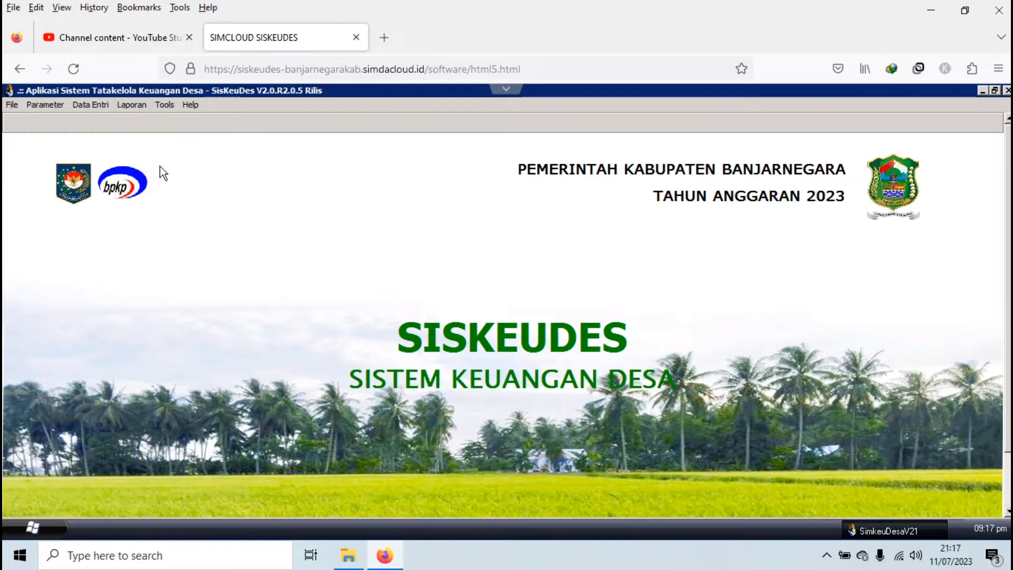
pyautogui.click(709, 234)
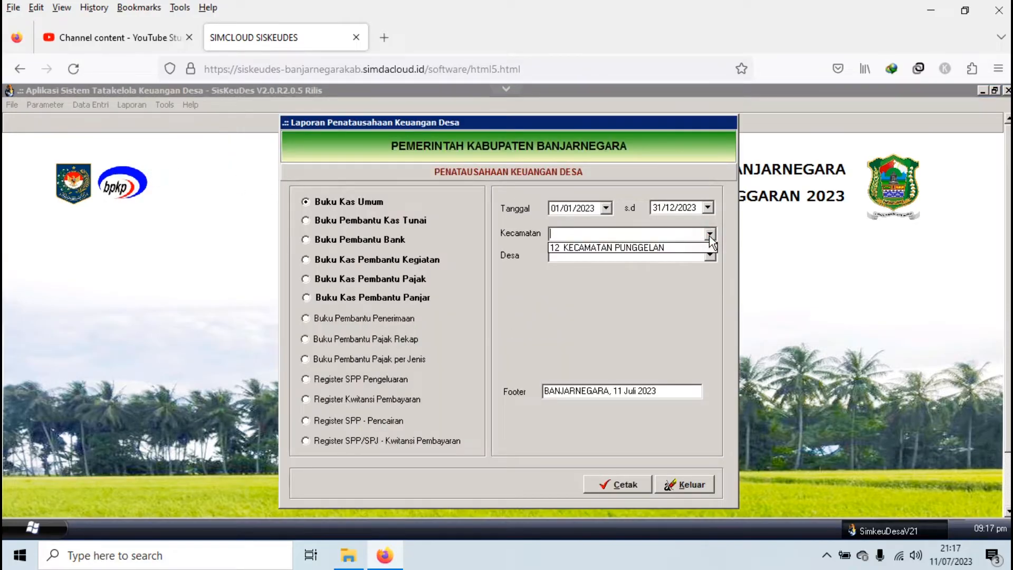
pyautogui.click(704, 248)
pyautogui.click(705, 256)
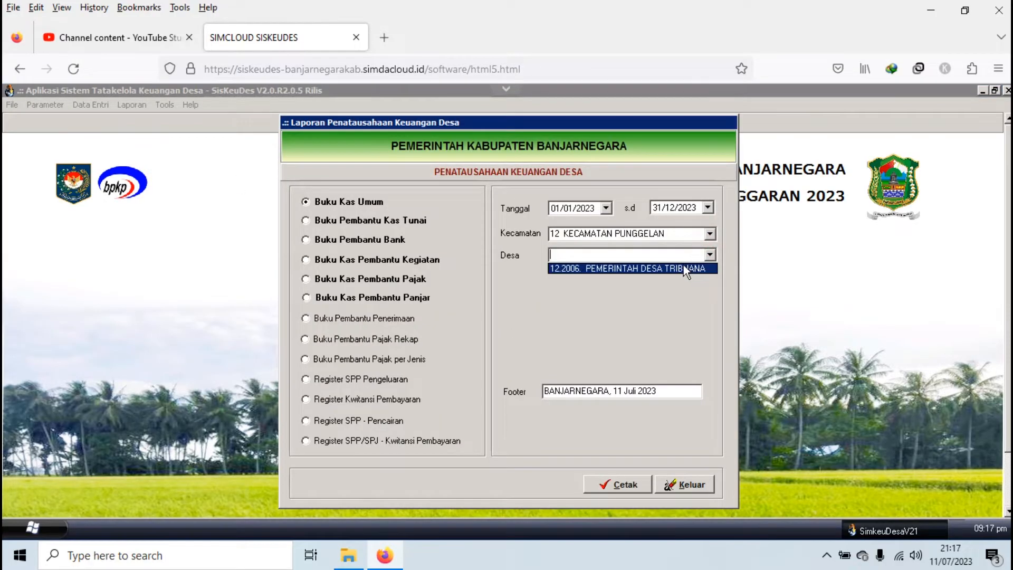
pyautogui.click(606, 268)
# - Preview the Buku Pembantu Kas Tunai report and check the cash balance on its last page at 100% zoom
pyautogui.click(399, 224)
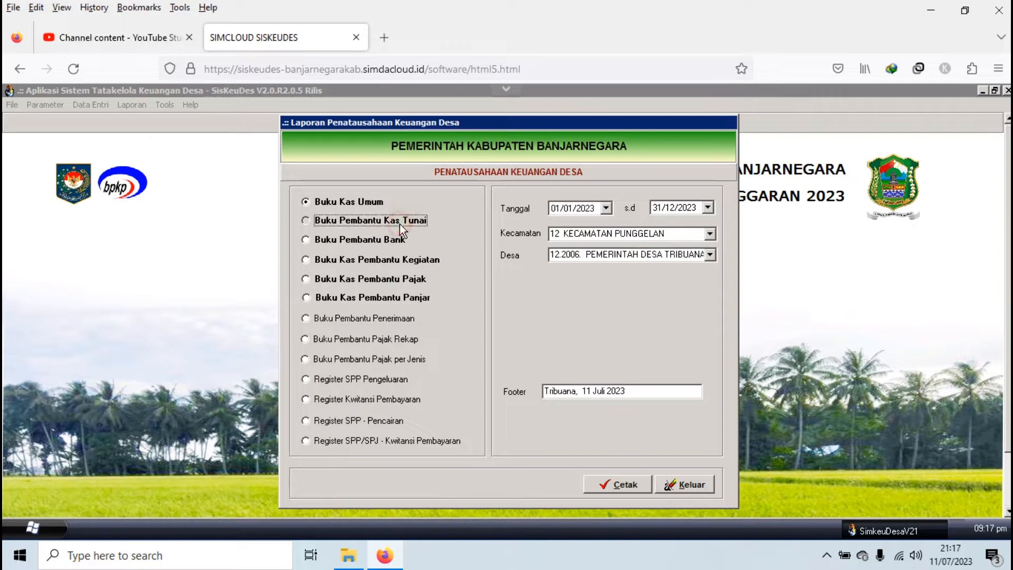
pyautogui.click(612, 484)
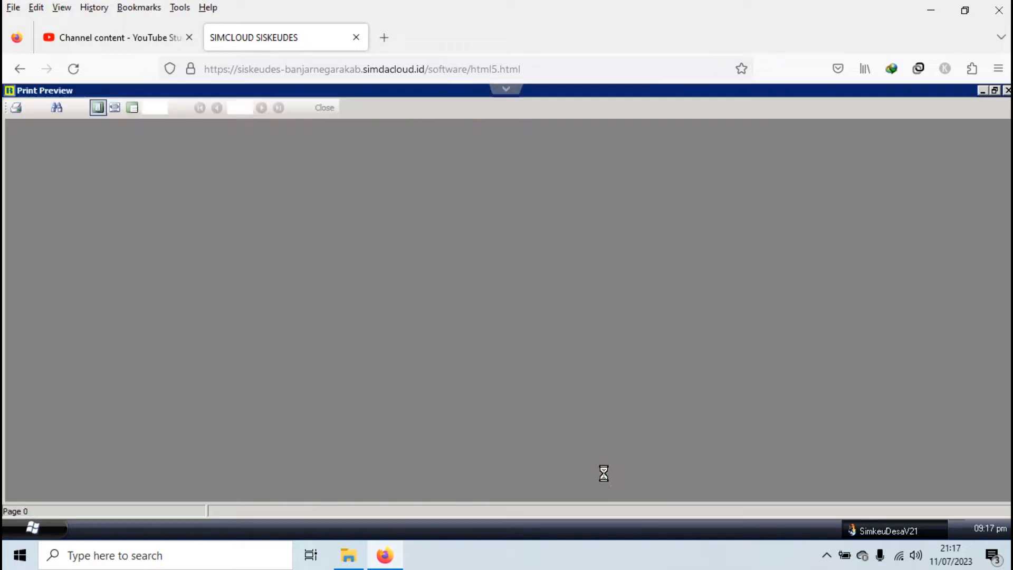
pyautogui.click(279, 107)
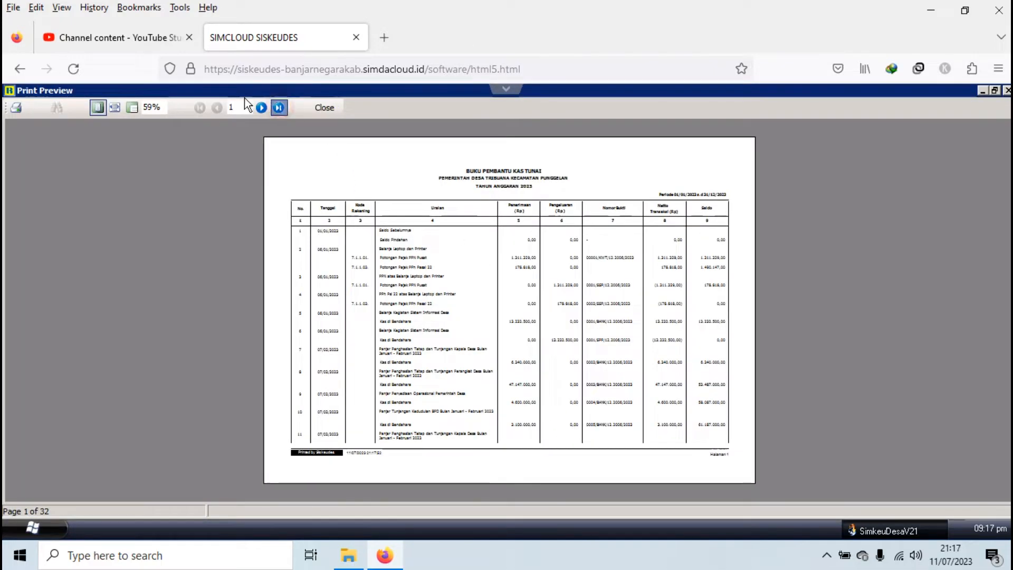
pyautogui.click(132, 108)
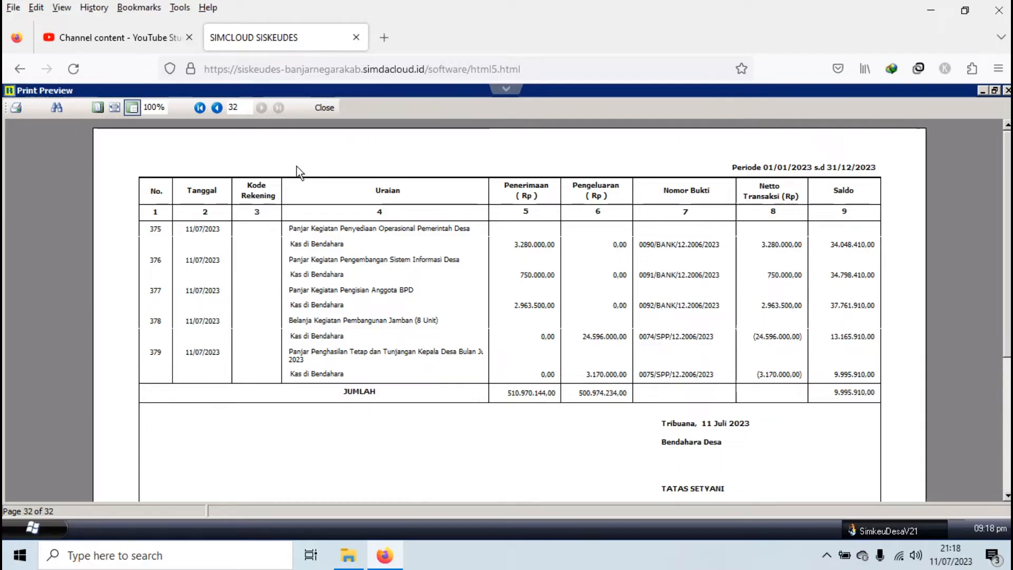
pyautogui.click(318, 110)
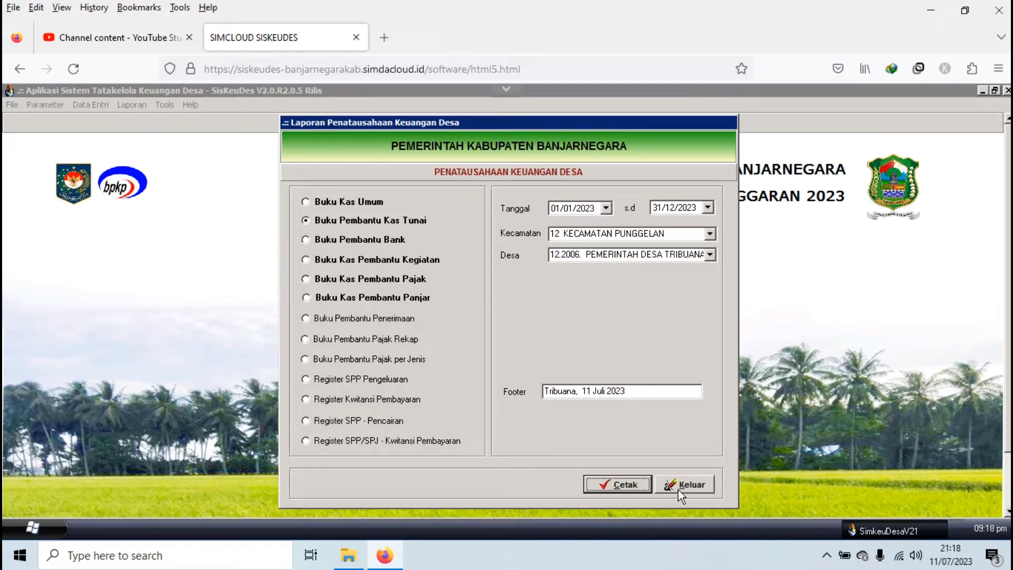
# - Preview the Buku Pembantu Bank report, check the withdrawals on its last page at 100% zoom, and leave the reports
pyautogui.click(375, 241)
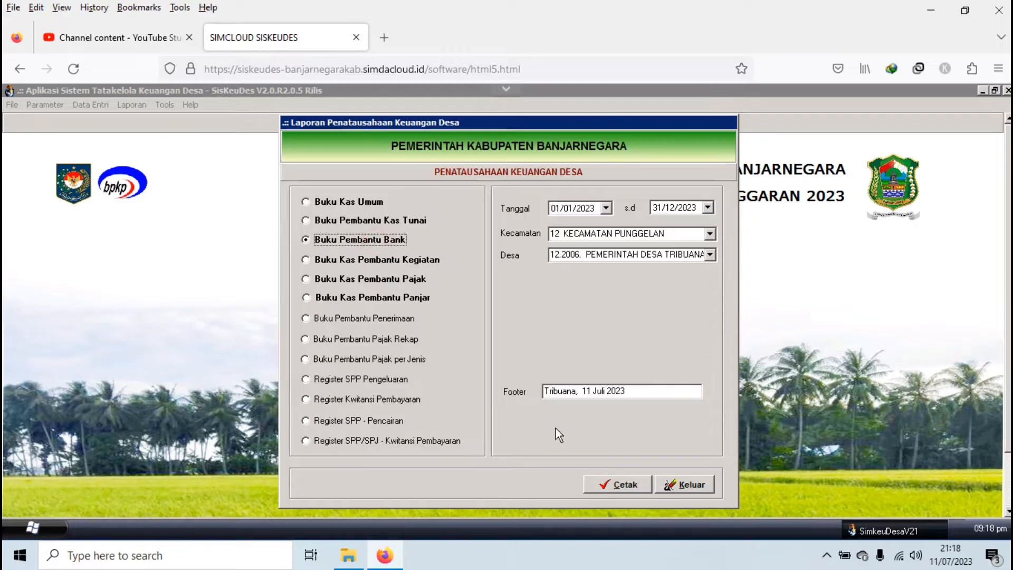
pyautogui.click(616, 485)
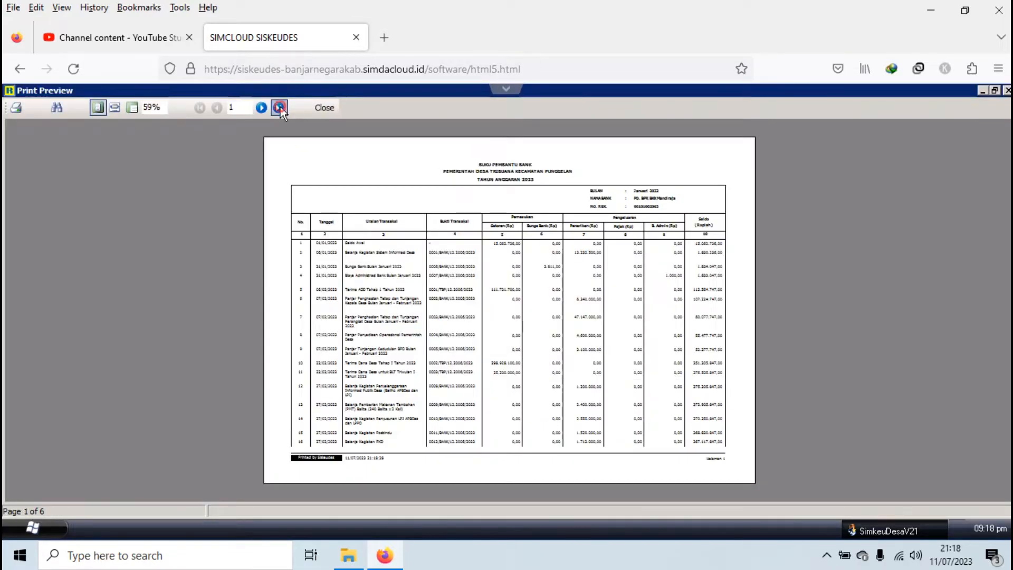
pyautogui.click(278, 108)
pyautogui.click(132, 108)
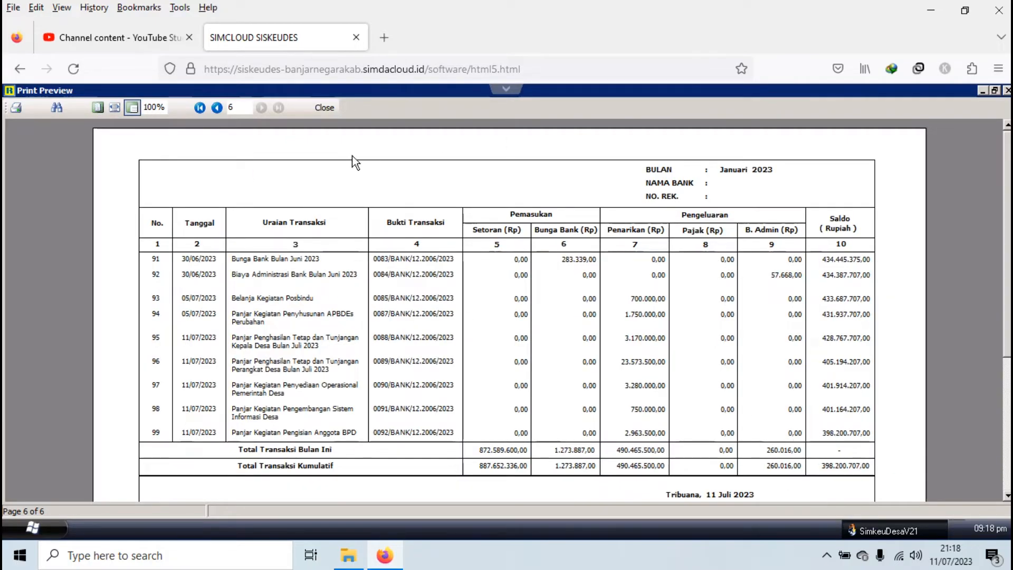
pyautogui.click(330, 106)
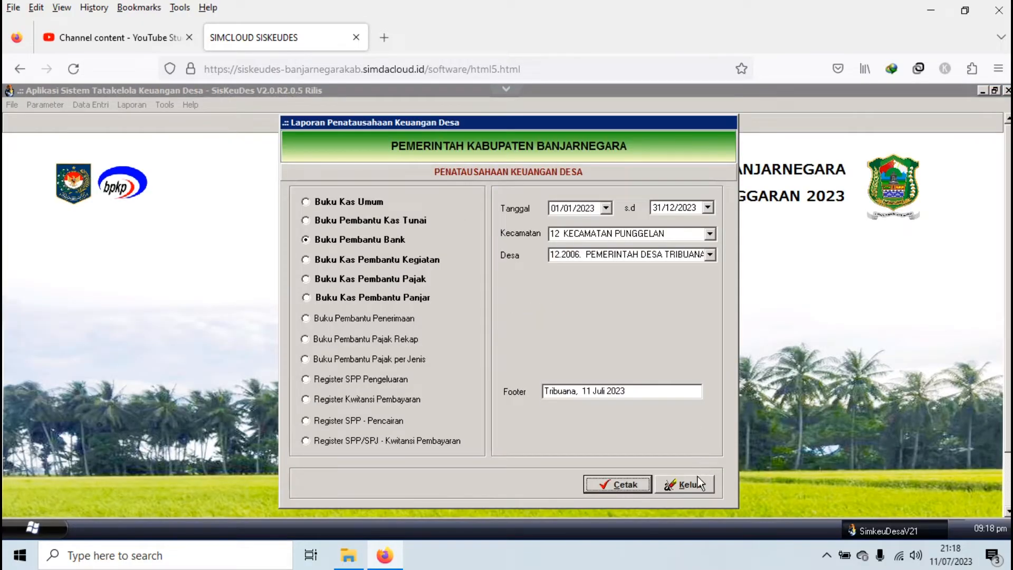
pyautogui.click(691, 485)
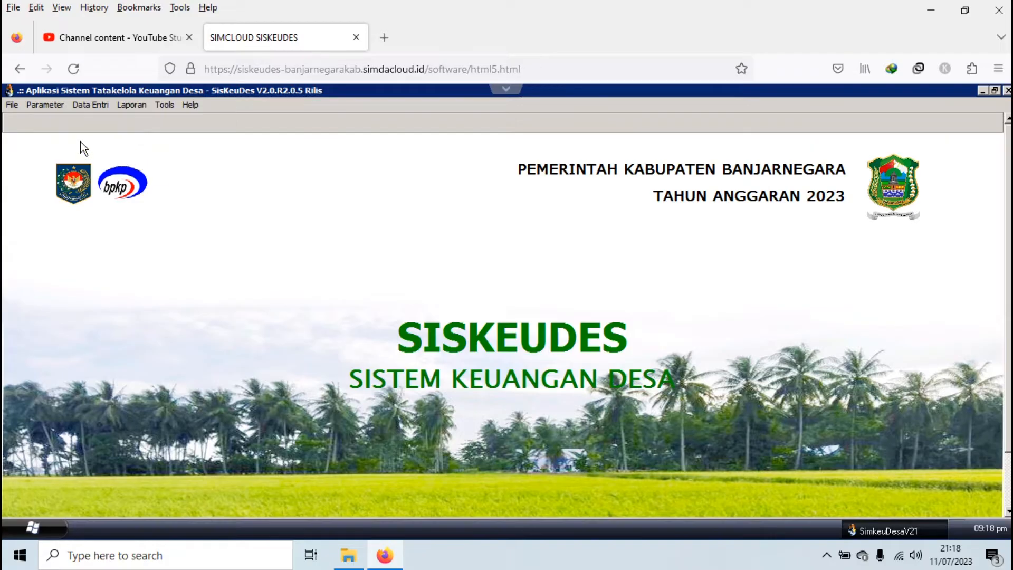
# - Open the bank withdrawal records (Pengambilan) in Mutasi Kas and go to the latest entry in the list
pyautogui.click(96, 103)
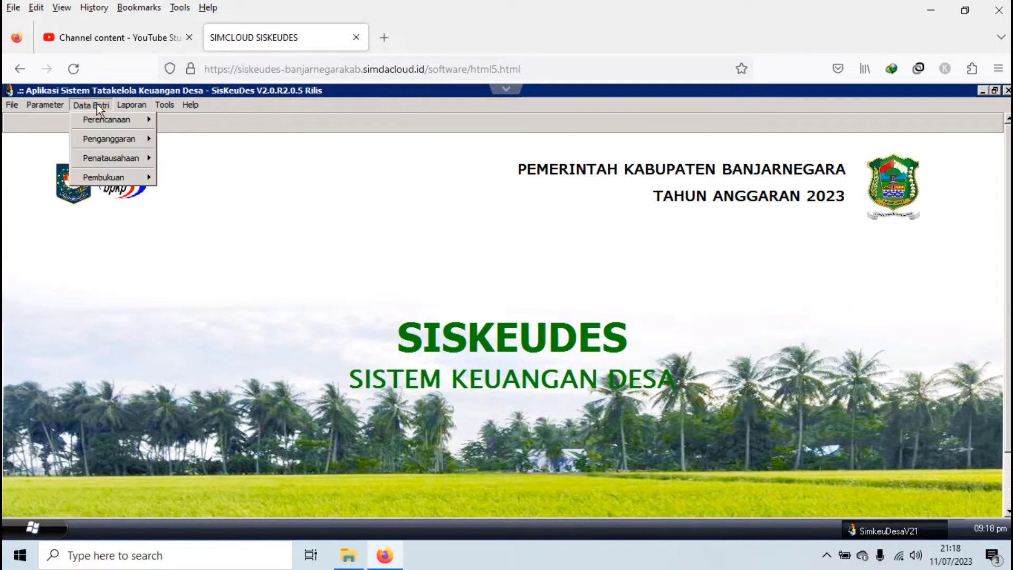
pyautogui.moveTo(111, 157)
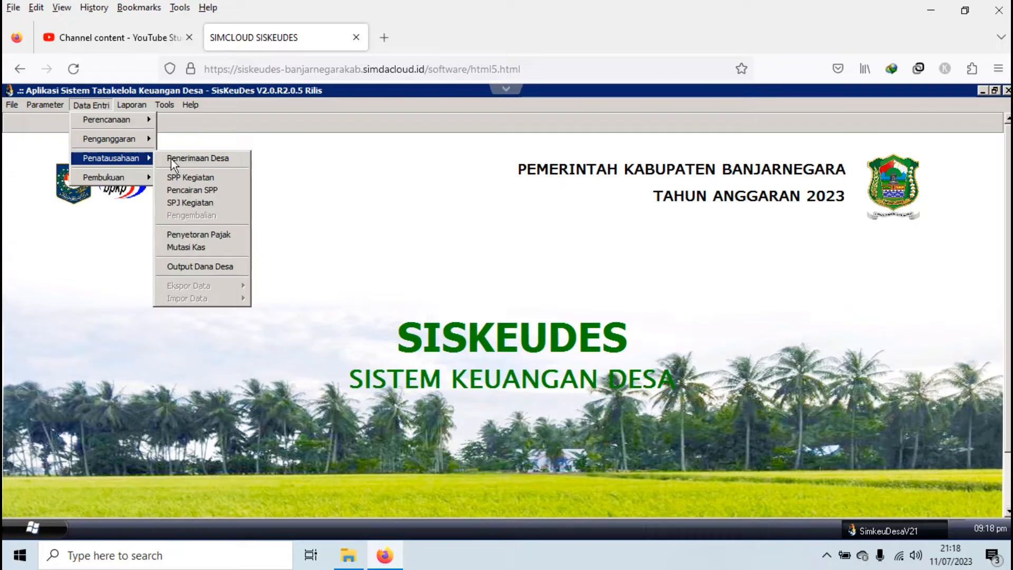
pyautogui.click(191, 248)
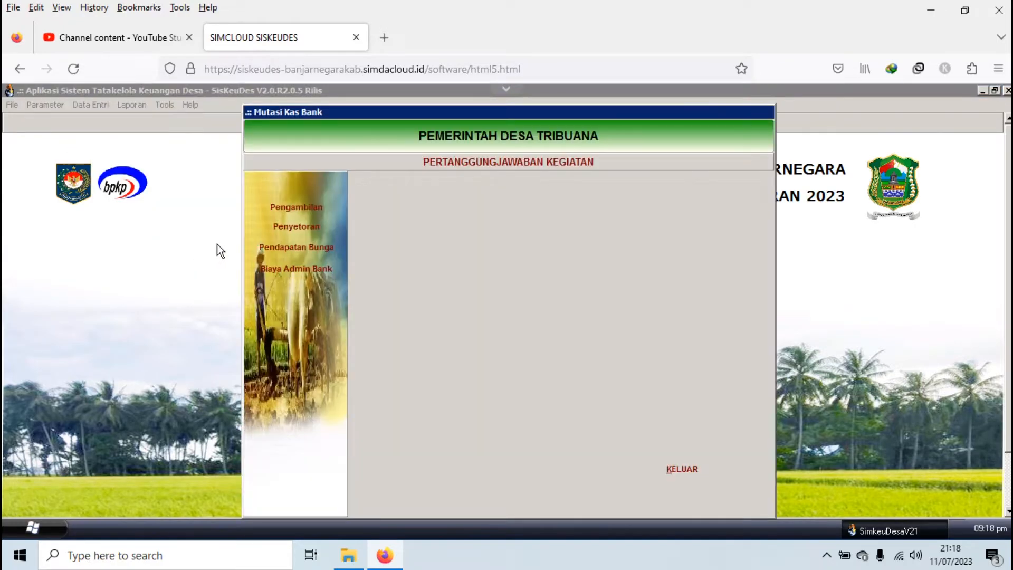
pyautogui.click(293, 210)
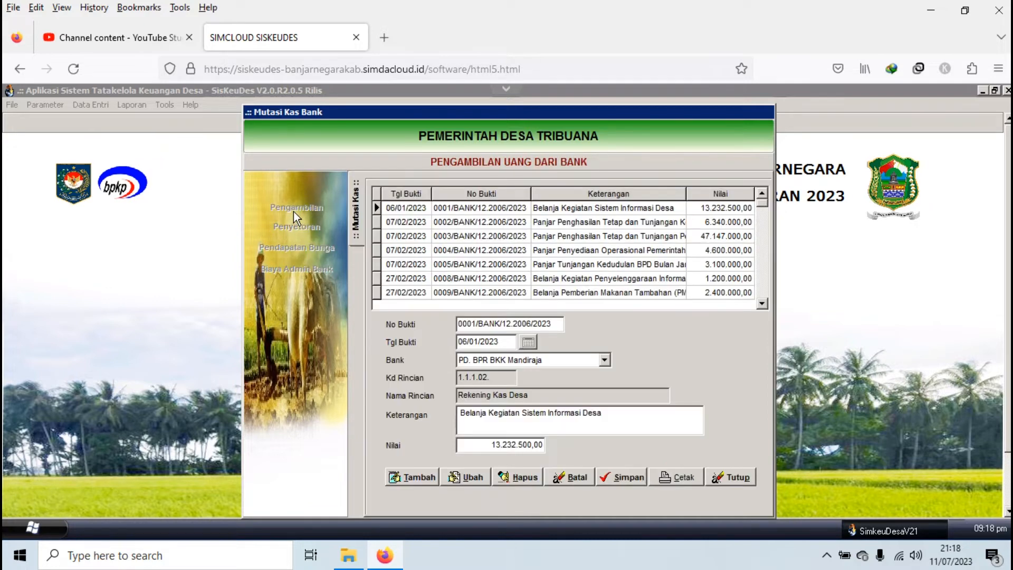
pyautogui.click(762, 305)
pyautogui.click(762, 305)
pyautogui.click(762, 305)
pyautogui.click(763, 305)
pyautogui.click(762, 305)
pyautogui.click(762, 305)
pyautogui.click(762, 305)
pyautogui.click(763, 305)
pyautogui.click(762, 305)
pyautogui.click(763, 305)
pyautogui.click(762, 305)
pyautogui.click(762, 304)
pyautogui.click(762, 305)
pyautogui.click(762, 305)
pyautogui.click(762, 305)
pyautogui.click(762, 305)
pyautogui.click(762, 305)
pyautogui.moveTo(763, 230); pyautogui.dragTo(758, 316)
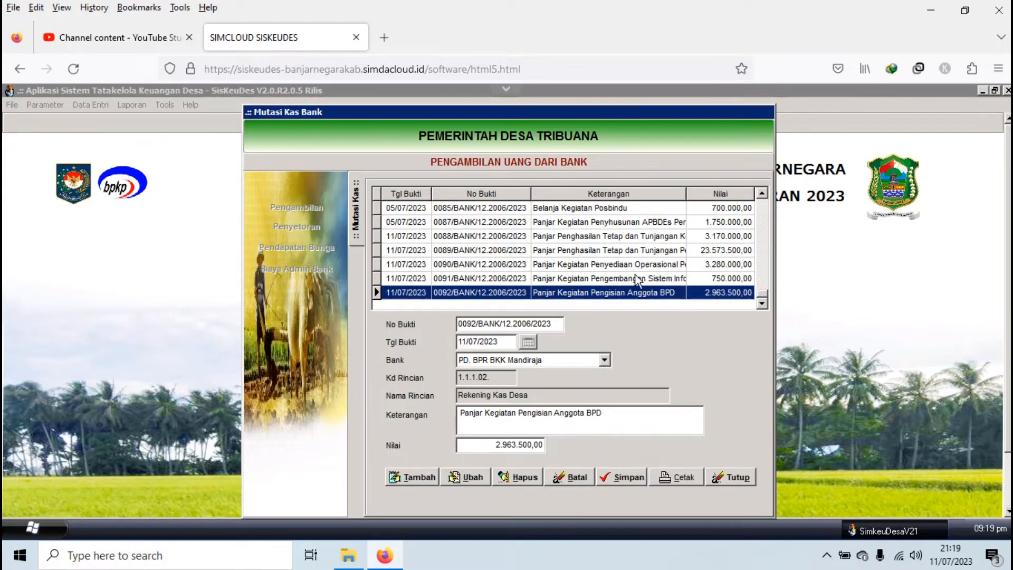
# - Review the details of the bank withdrawals dated 11/07/2023, from Panjar Penghasilan Tetap Perangkat Desa through Panjar Kegiatan Pengisian Anggota BPD
pyautogui.click(586, 251)
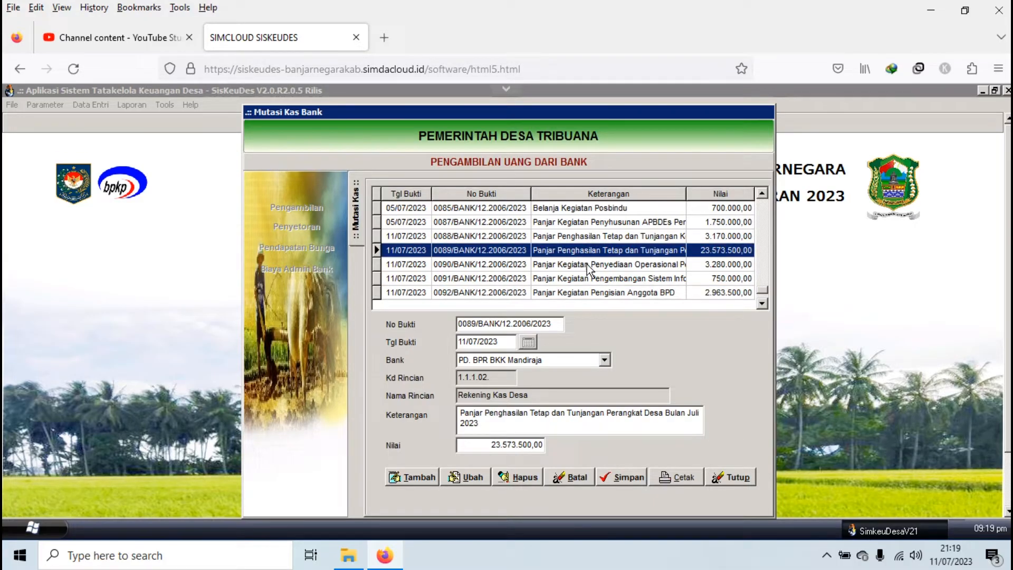
pyautogui.click(586, 263)
pyautogui.click(586, 282)
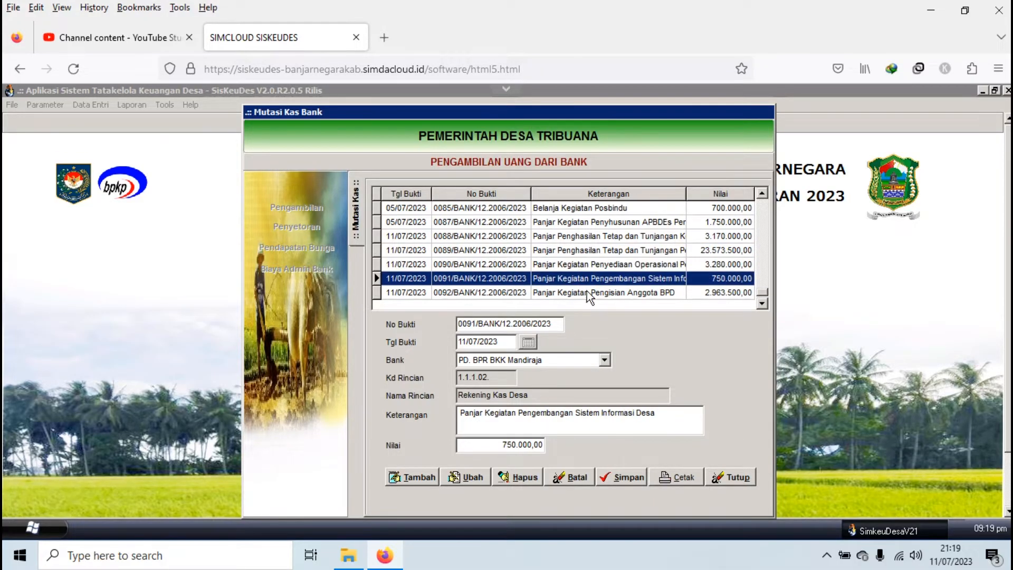
pyautogui.click(586, 291)
pyautogui.click(584, 283)
pyautogui.click(581, 265)
pyautogui.click(578, 254)
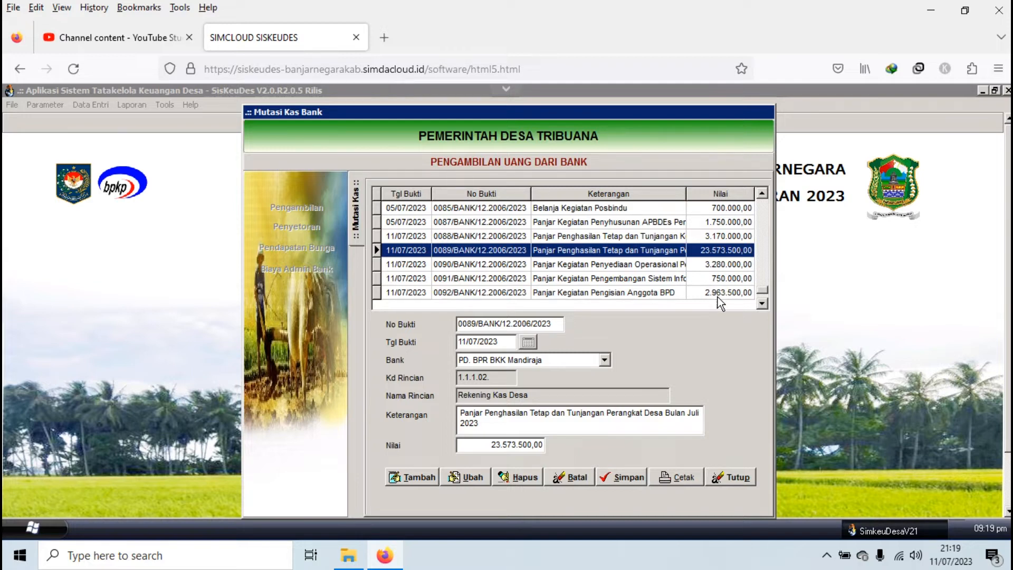
pyautogui.click(761, 194)
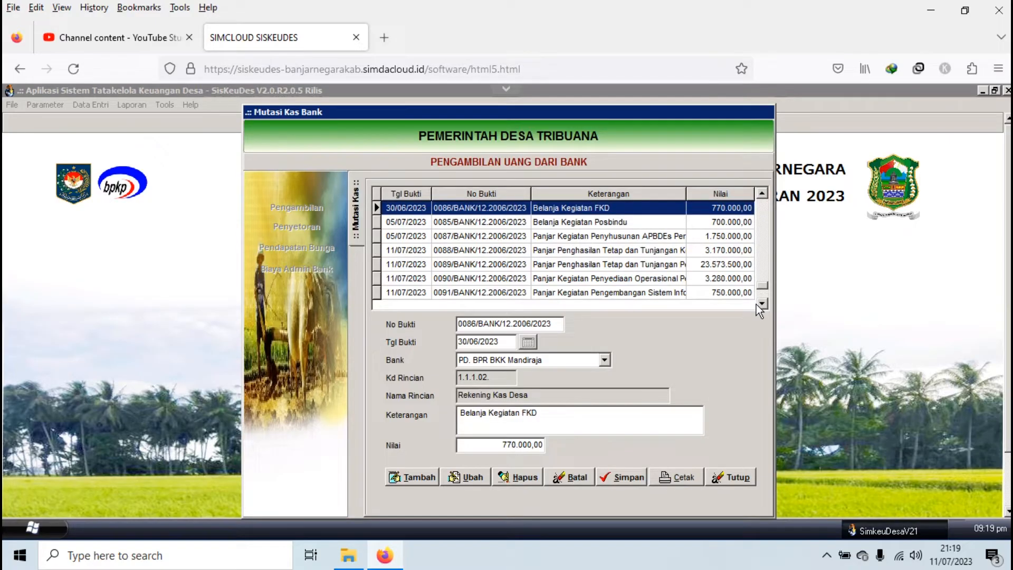
pyautogui.click(761, 304)
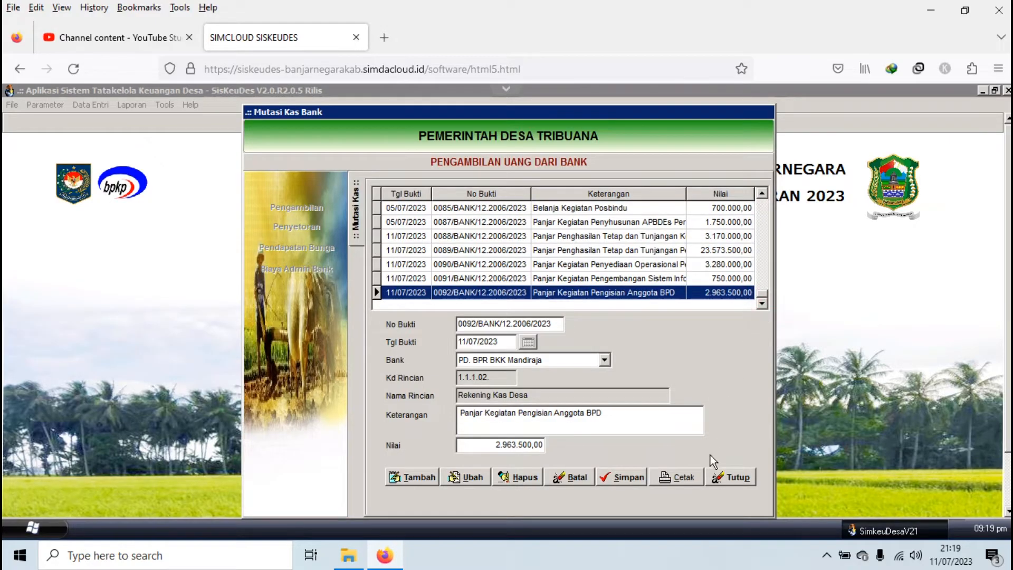
# - Leave the cash mutation records and open the list of undisbursed SPPs under Bukti Pencairan in Pencairan SPP
pyautogui.click(728, 476)
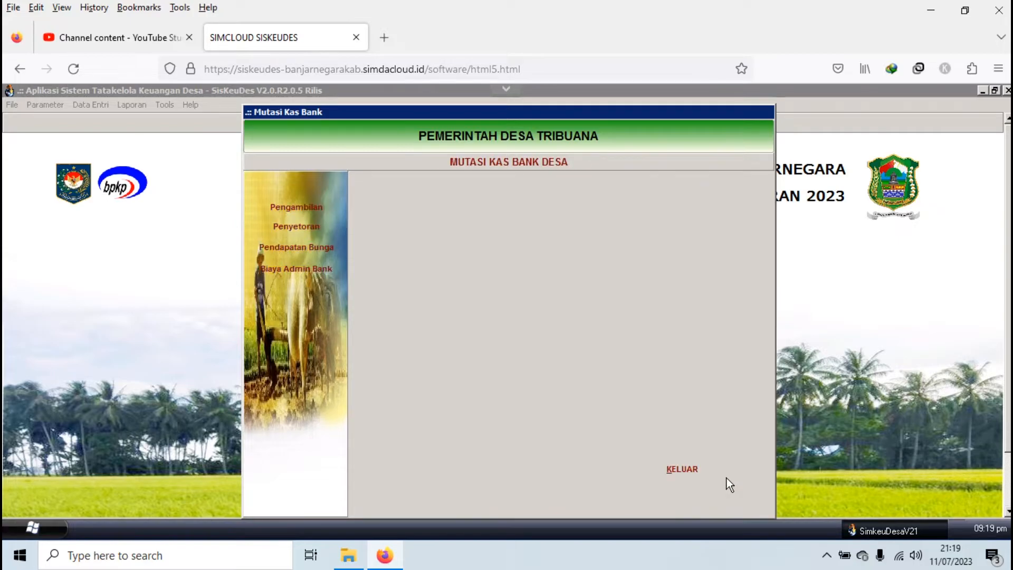
pyautogui.click(685, 470)
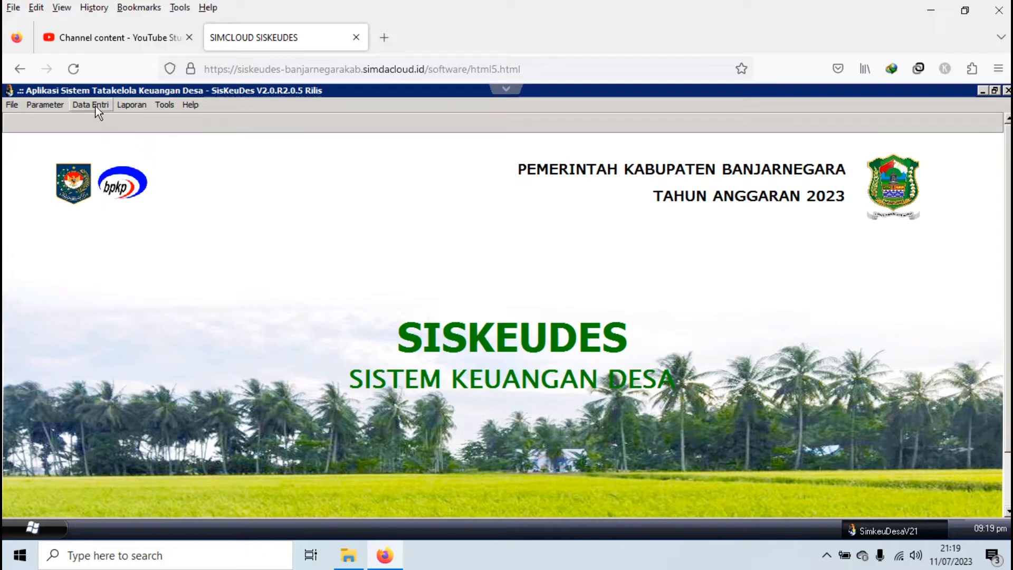
pyautogui.click(96, 106)
pyautogui.moveTo(108, 141)
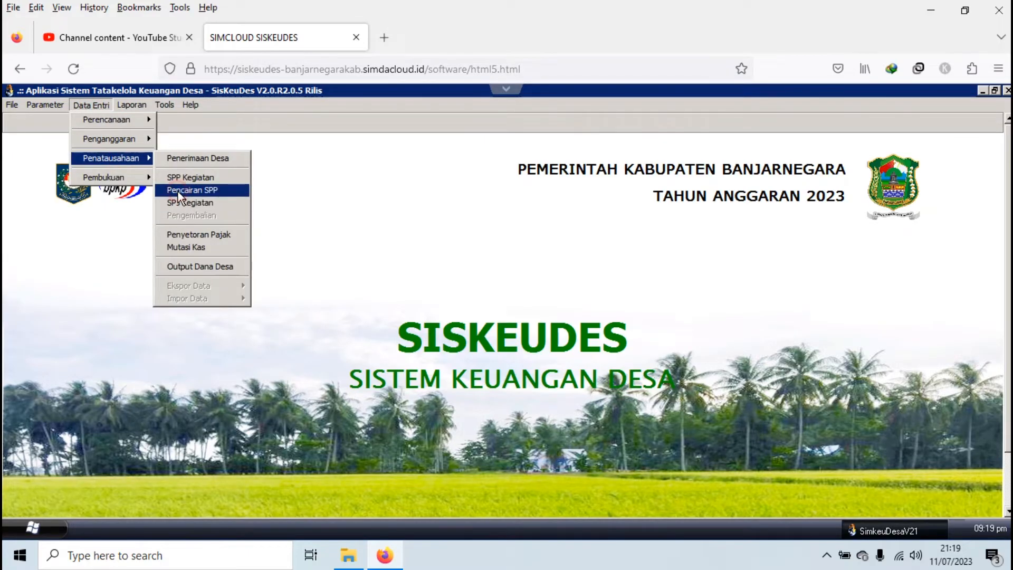
pyautogui.click(179, 192)
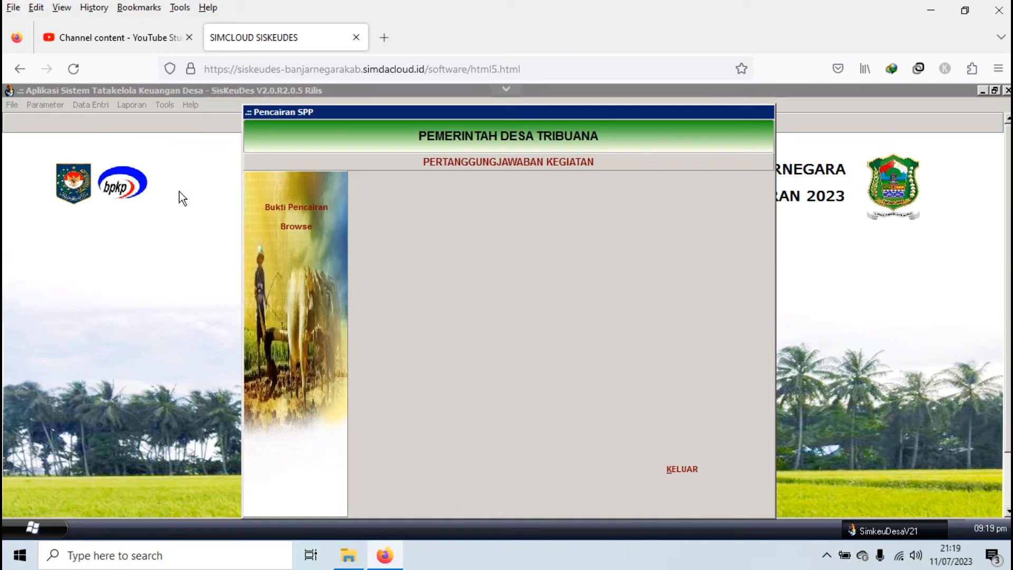
pyautogui.click(306, 208)
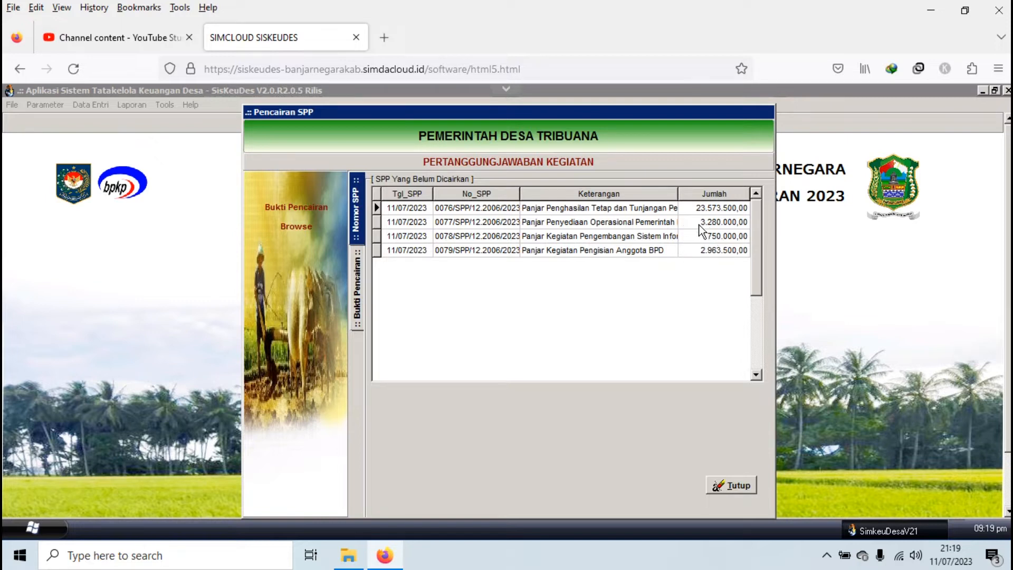
# - Add and save a disbursement for the Panjar Penyediaan Operasional Pemerintah Desa SPP, dated 11/07/2023, with PD. BPR BKK Mandiraja as bank
pyautogui.click(604, 224)
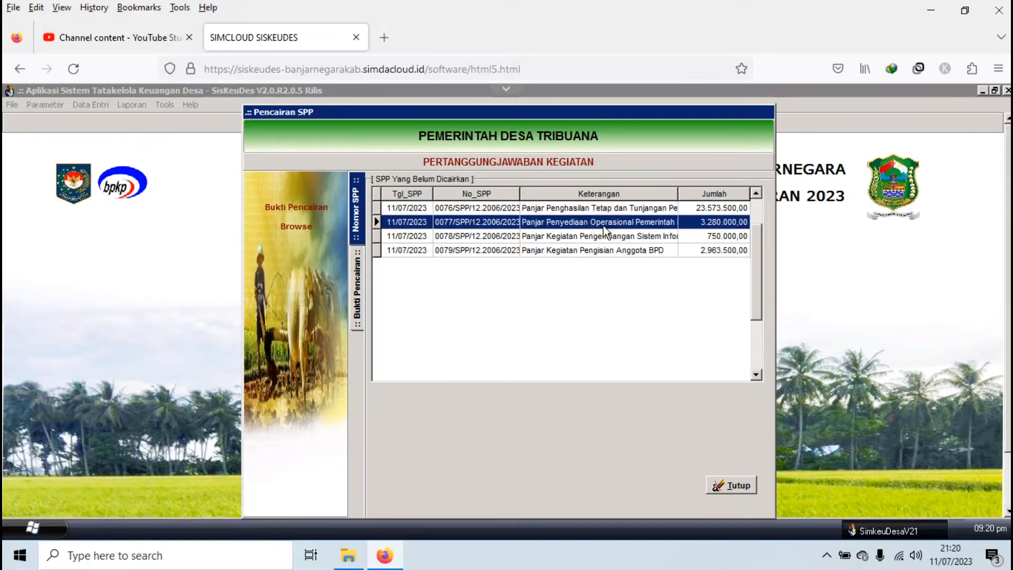
pyautogui.doubleClick(603, 224)
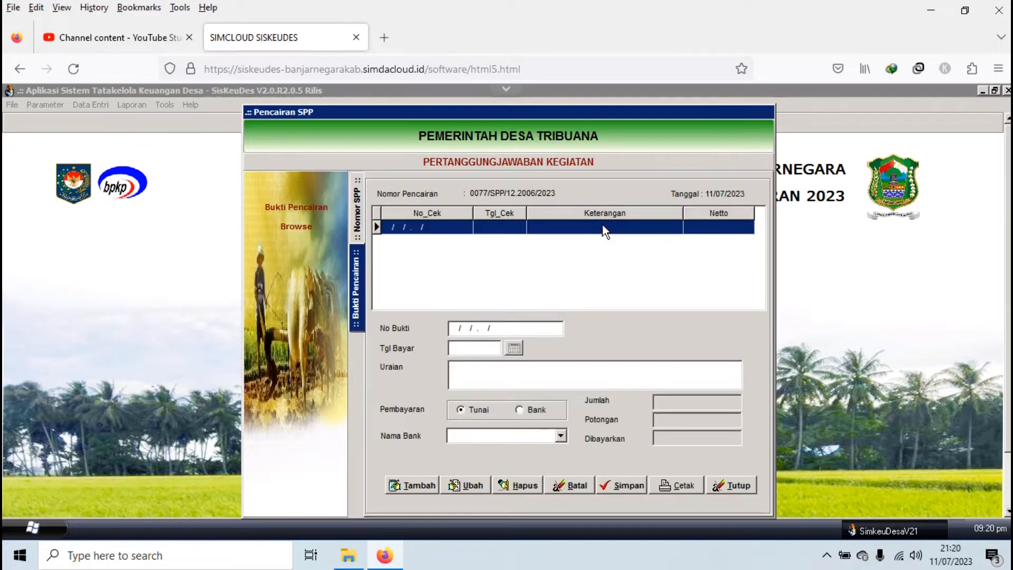
pyautogui.click(423, 485)
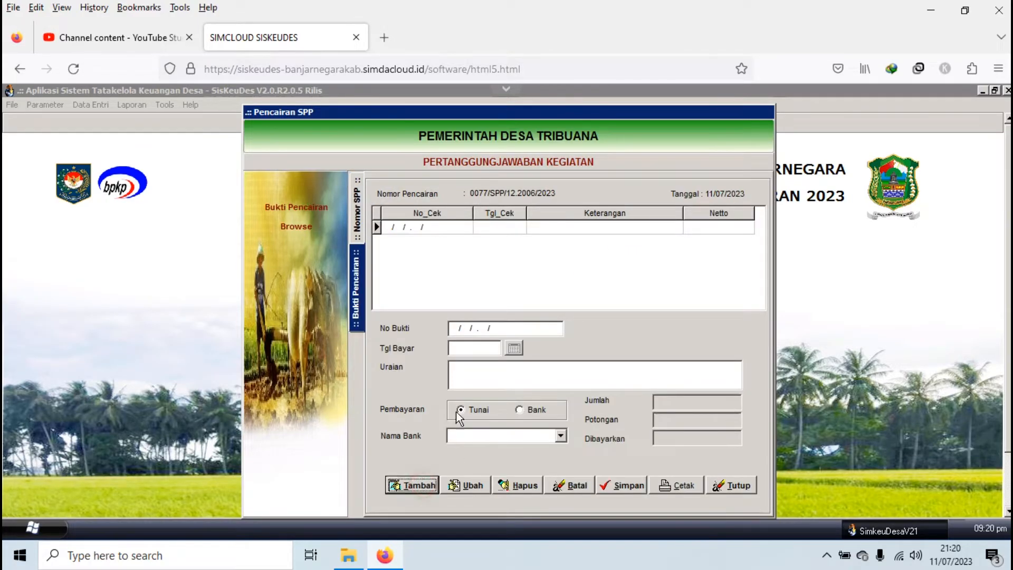
pyautogui.click(511, 350)
pyautogui.click(527, 381)
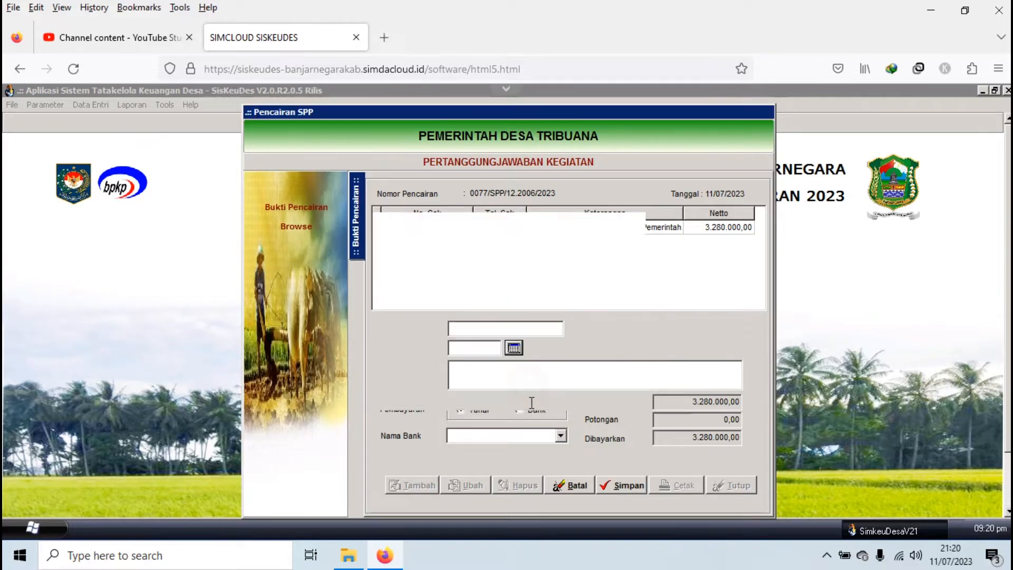
pyautogui.click(559, 435)
pyautogui.click(513, 449)
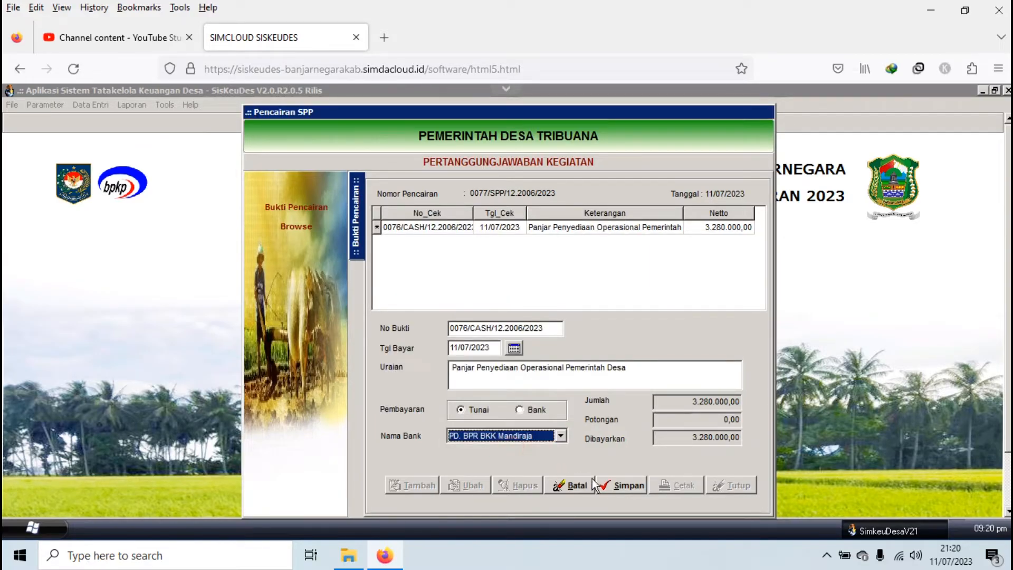
pyautogui.click(619, 485)
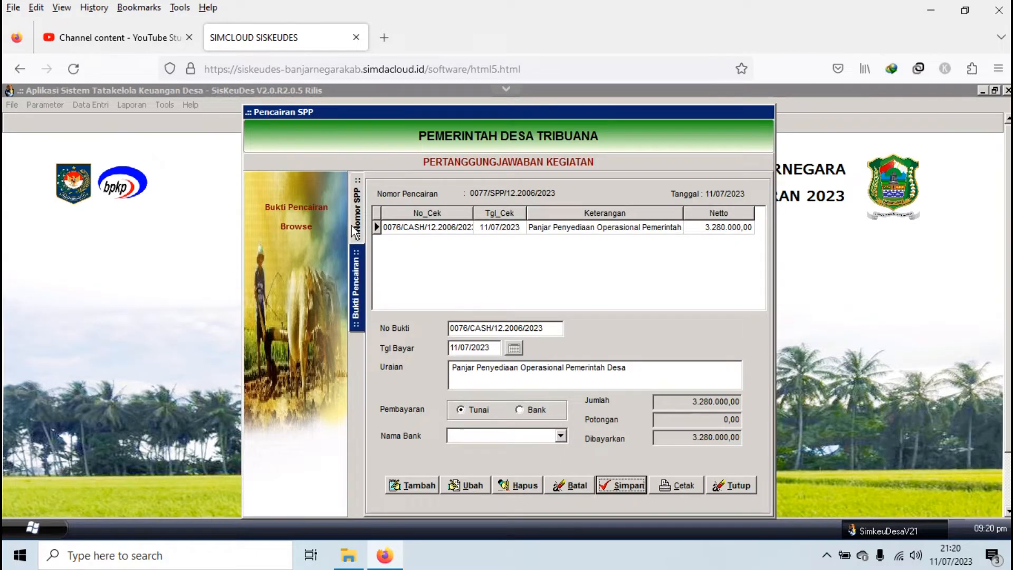
# - Add and save a disbursement for the Panjar Kegiatan Pengembangan Sistem Informasi Desa SPP, dated 11/07/2023, choosing the bank
pyautogui.click(355, 231)
pyautogui.doubleClick(492, 236)
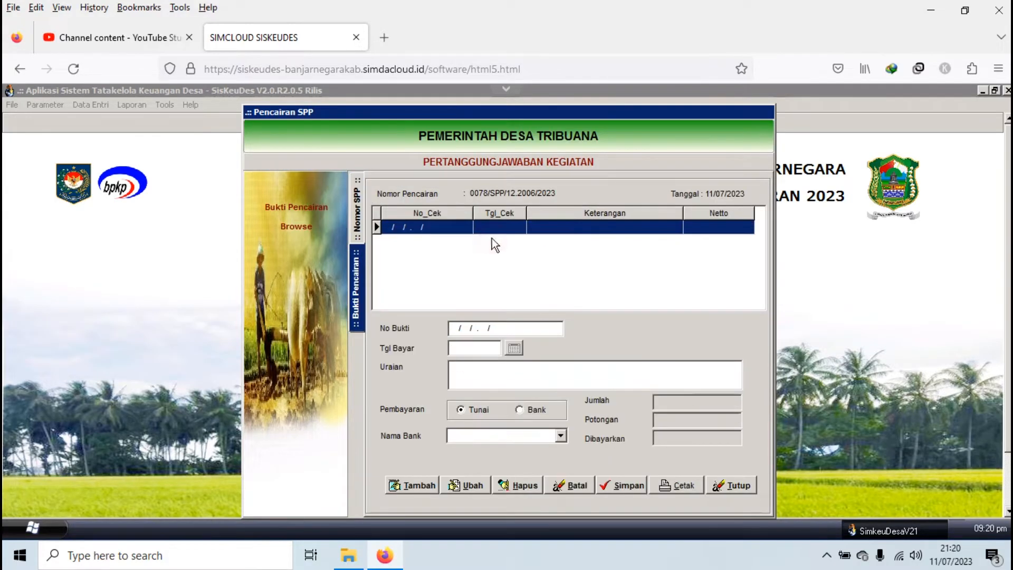
pyautogui.click(420, 485)
pyautogui.click(513, 349)
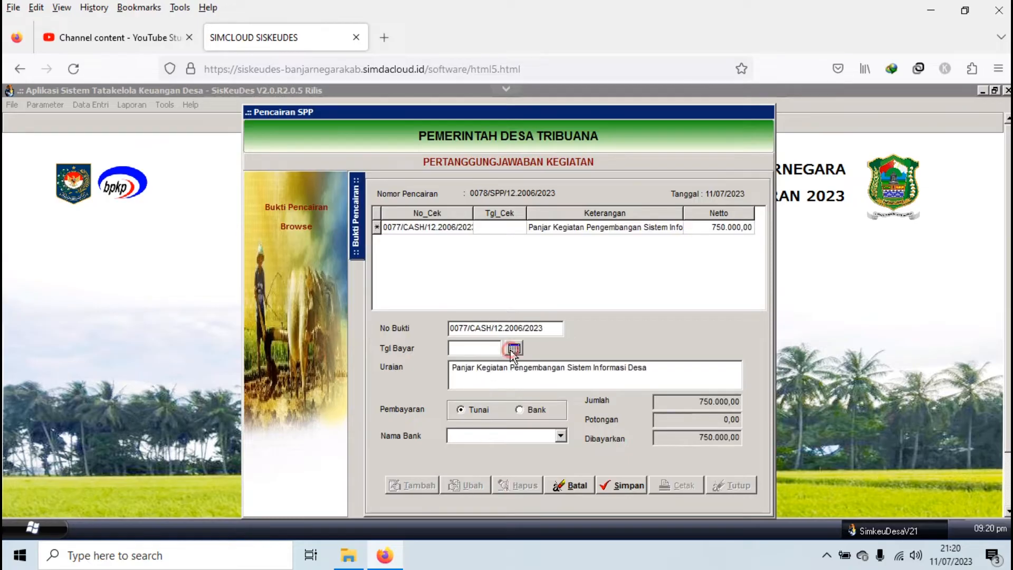
pyautogui.click(532, 381)
pyautogui.click(560, 436)
pyautogui.click(515, 447)
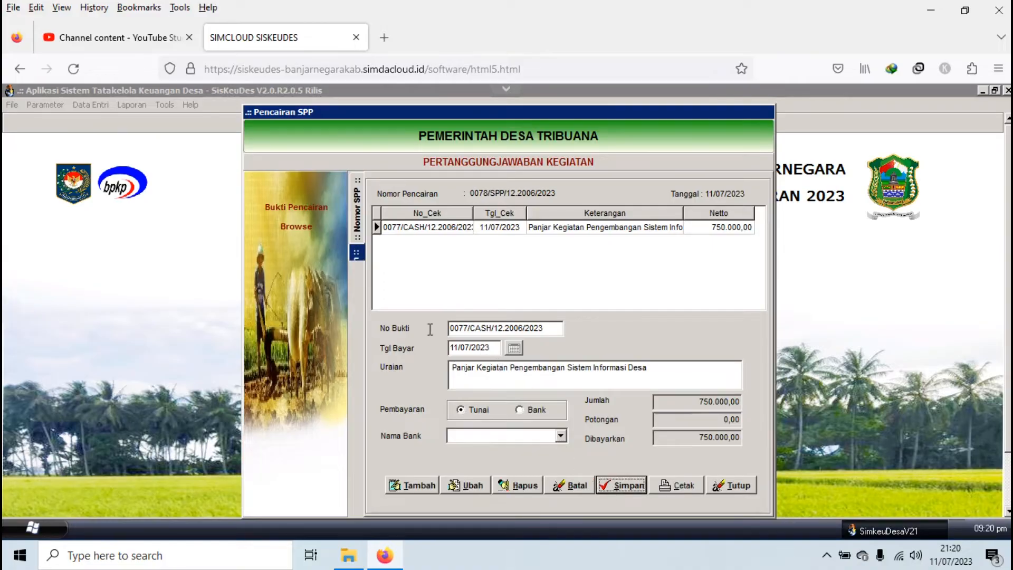
# - Add and save a disbursement for the Panjar Kegiatan Pengisian Anggota BPD SPP, dated 11/07/2023, with PD. BPR BKK Mandiraja as bank
pyautogui.click(356, 224)
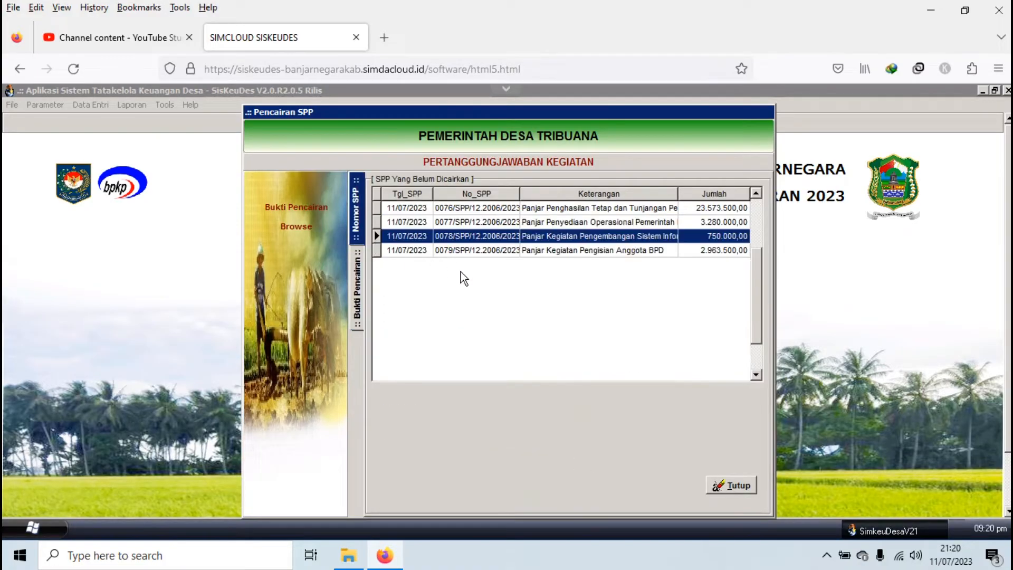
pyautogui.doubleClick(519, 251)
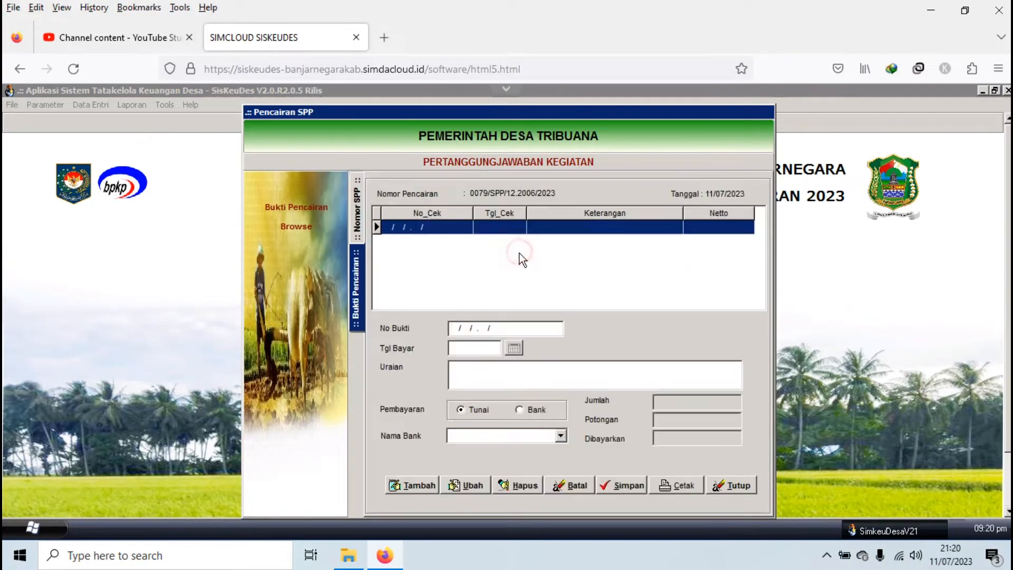
pyautogui.click(429, 486)
pyautogui.click(514, 348)
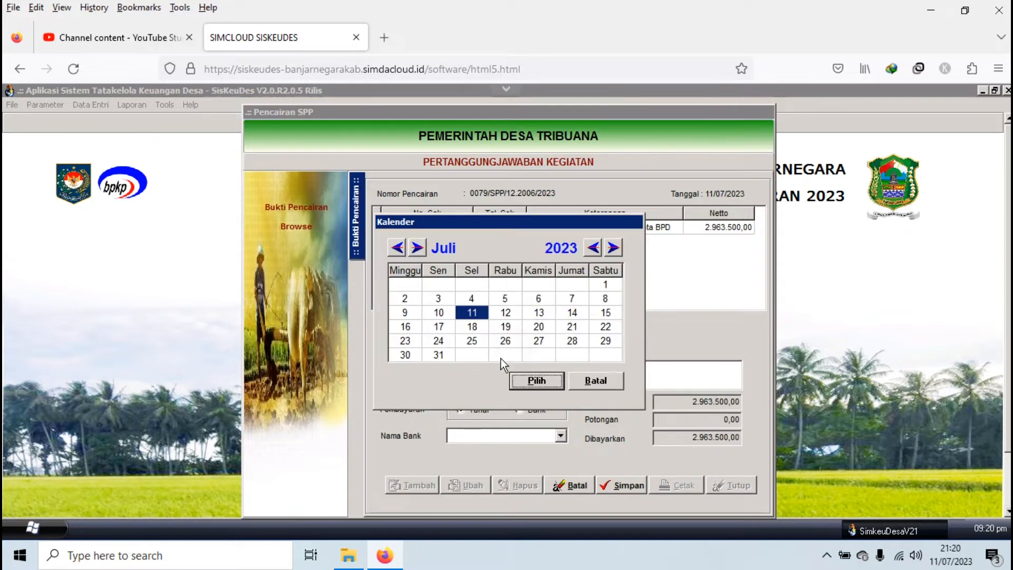
pyautogui.click(527, 386)
pyautogui.click(558, 437)
pyautogui.click(524, 447)
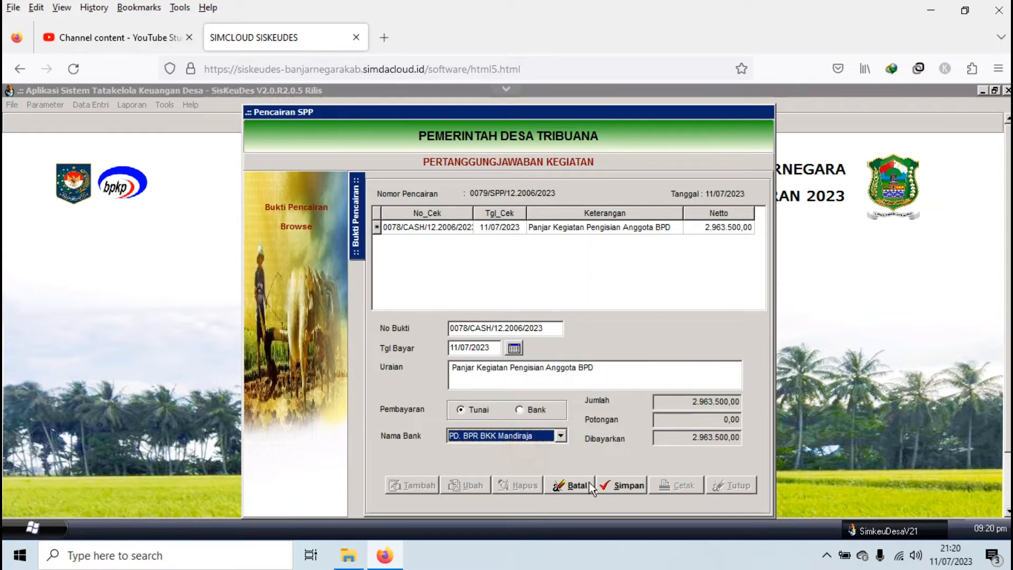
pyautogui.click(610, 492)
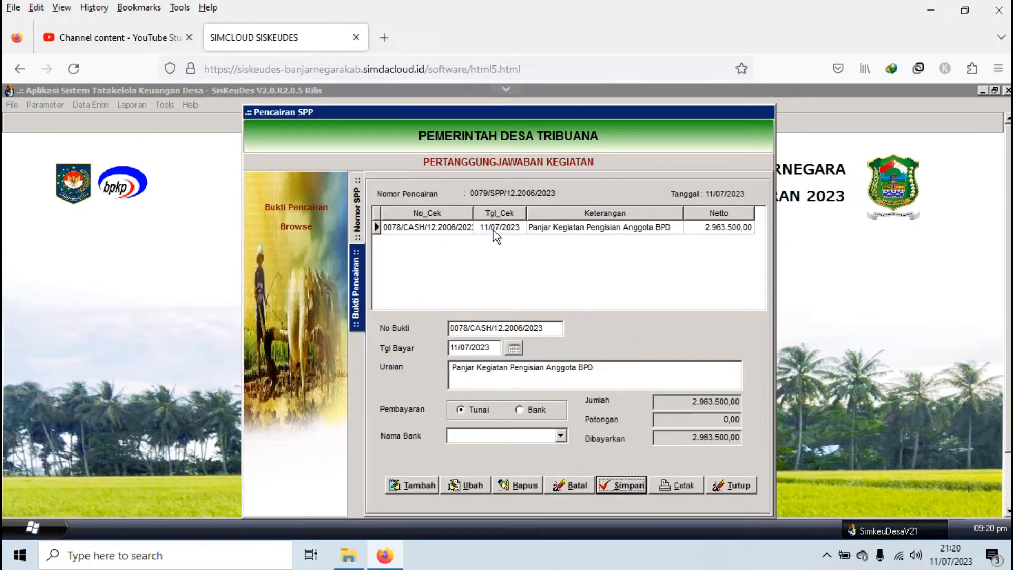
# - Try to save a cash disbursement dated 11/07/2023 for the Panjar Penghasilan Tetap dan Tunjangan Perangkat Desa SPP via PD. BPR BKK Mandiraja, and cancel the entry
pyautogui.click(357, 222)
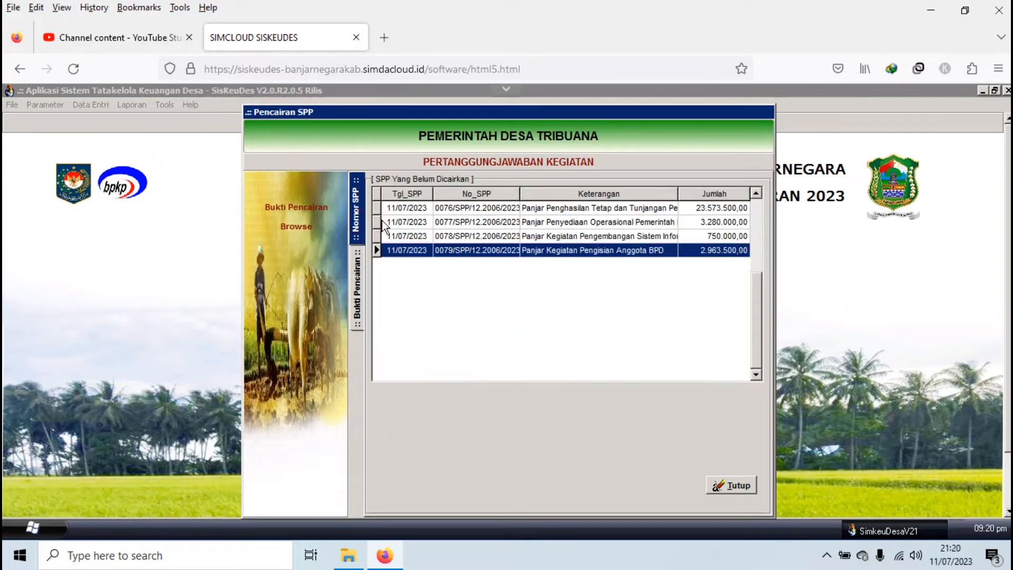
pyautogui.click(555, 211)
pyautogui.doubleClick(555, 211)
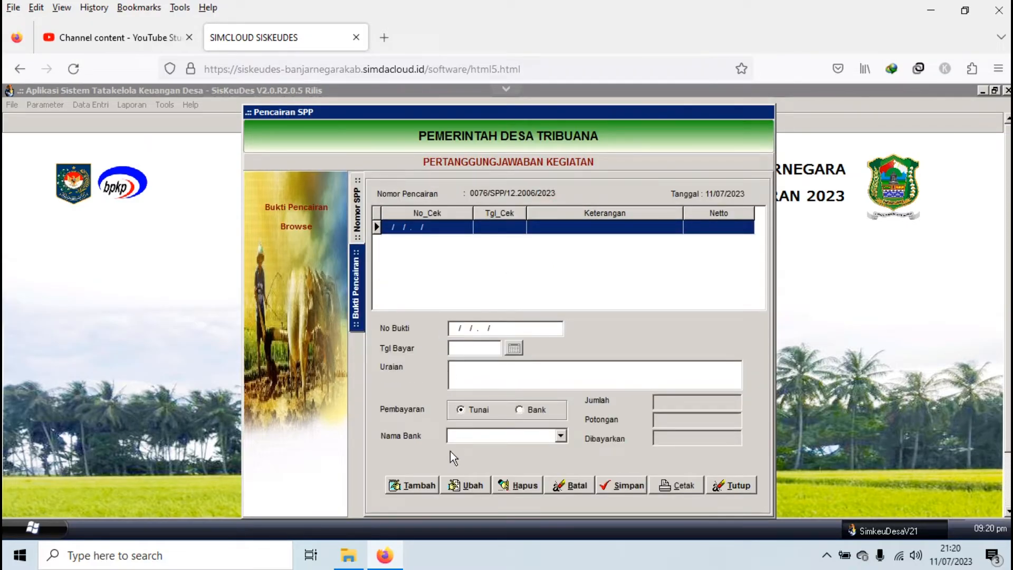
pyautogui.click(425, 484)
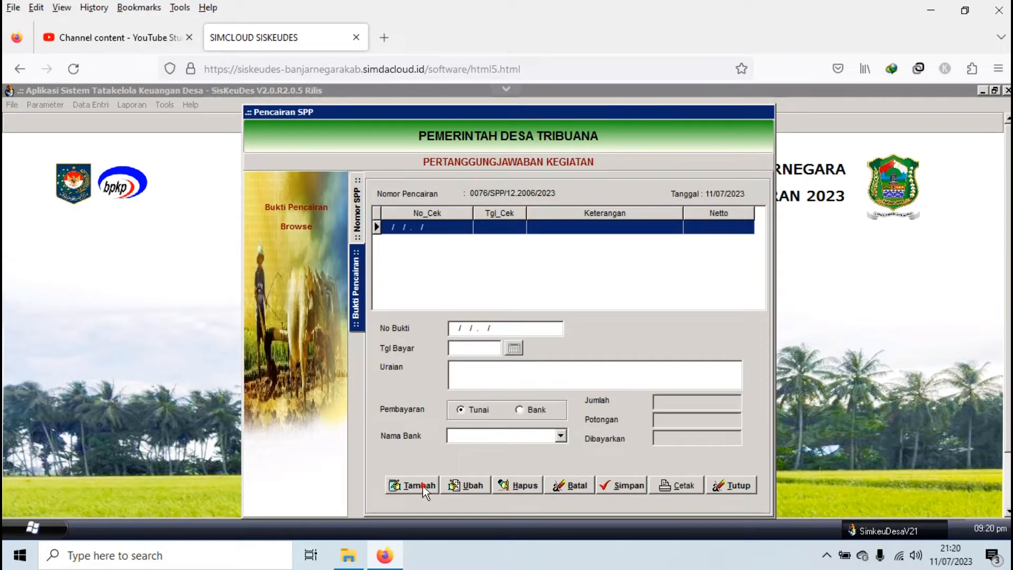
pyautogui.click(513, 349)
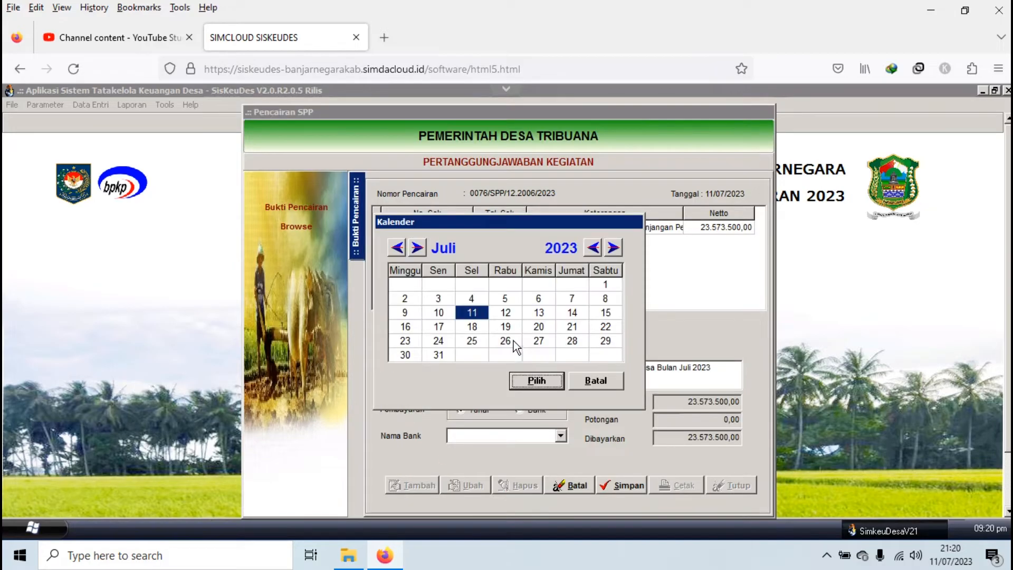
pyautogui.click(533, 381)
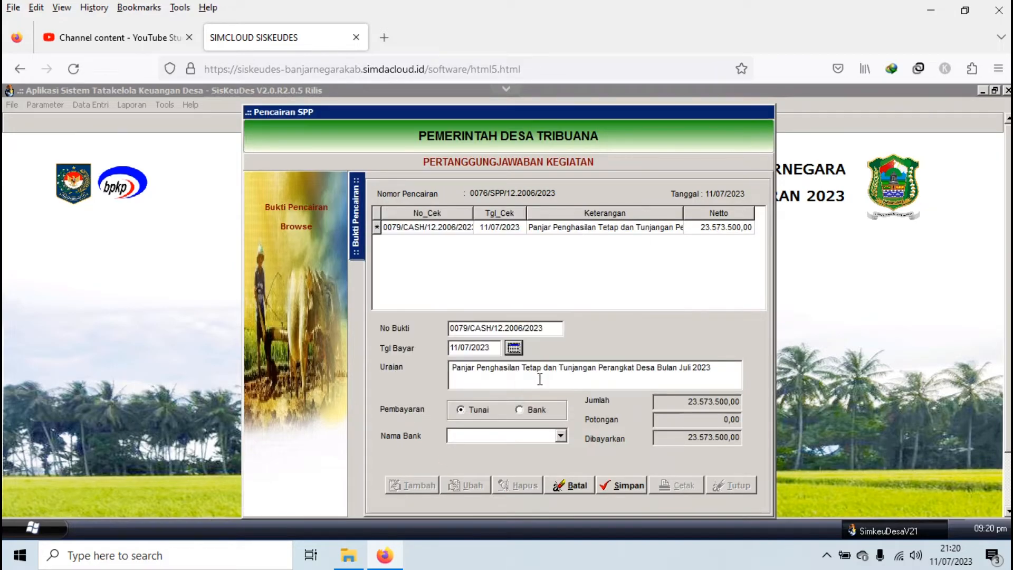
pyautogui.click(558, 435)
pyautogui.click(519, 449)
pyautogui.click(618, 485)
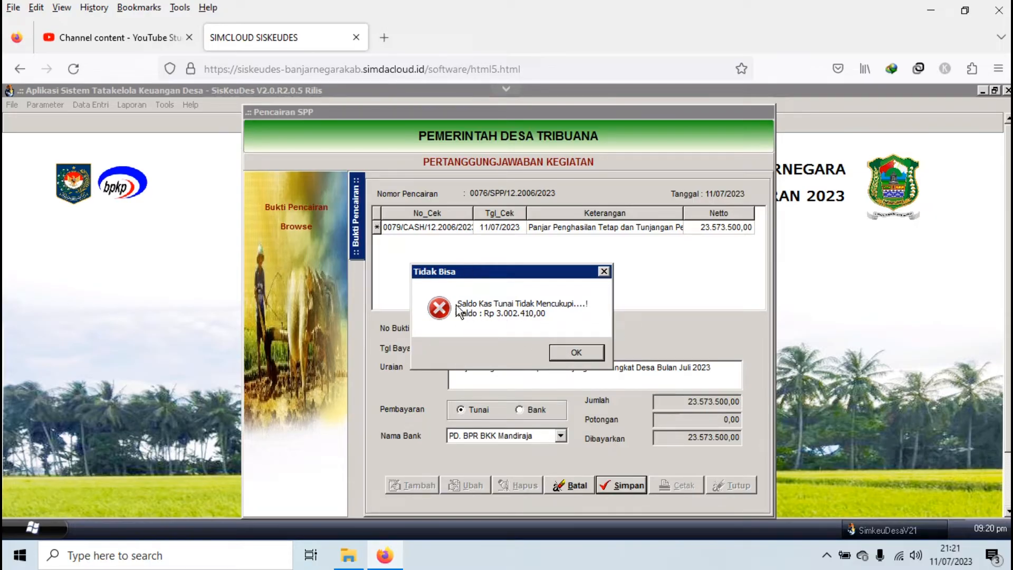
pyautogui.click(565, 355)
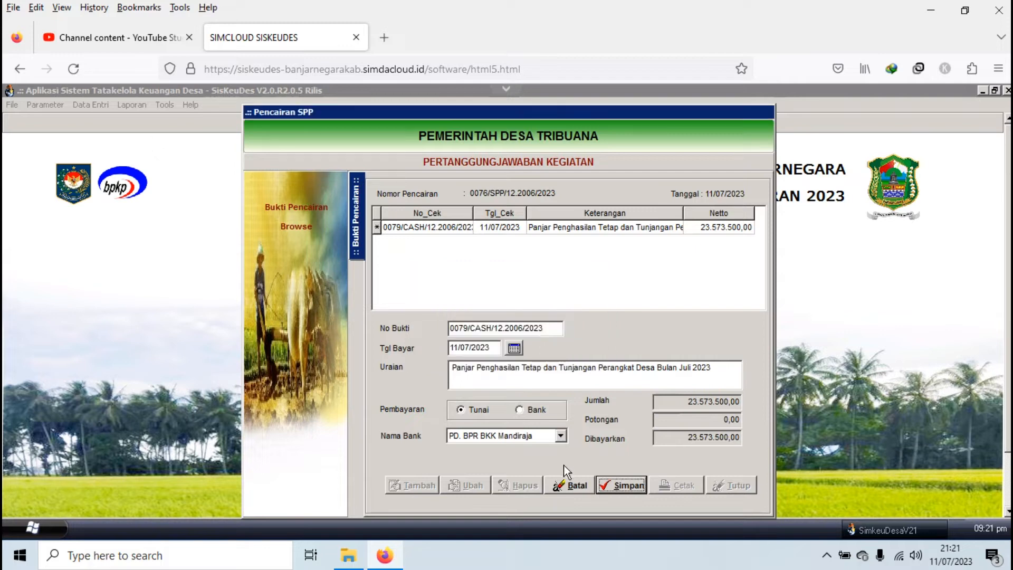
pyautogui.click(563, 484)
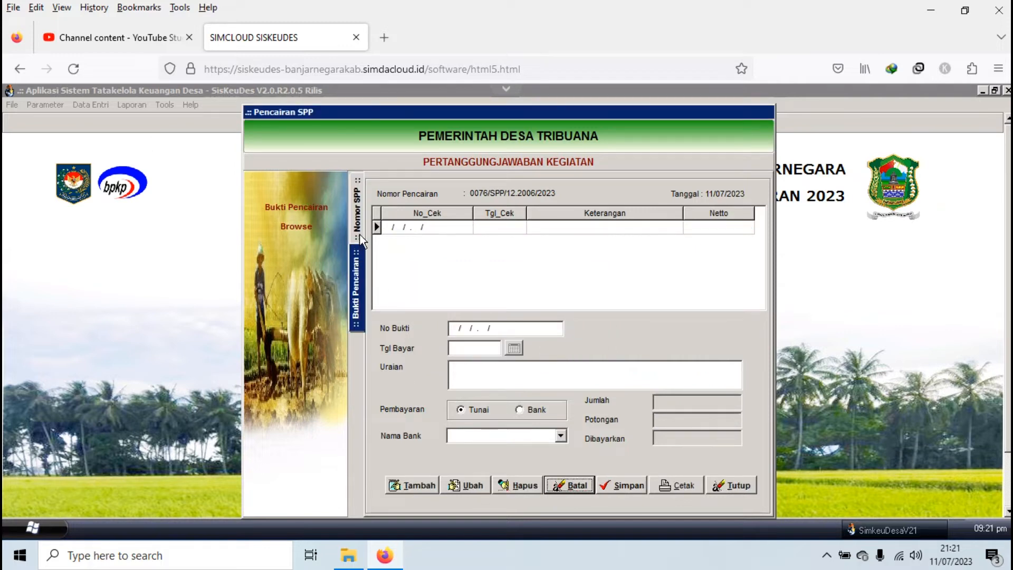
# - Browse the latest disbursed SPPs and check the disbursement details of Panjar Penghasilan Tetap dan Tunjangan Kepala Desa Bulan Juli 2023
pyautogui.click(742, 483)
pyautogui.click(302, 229)
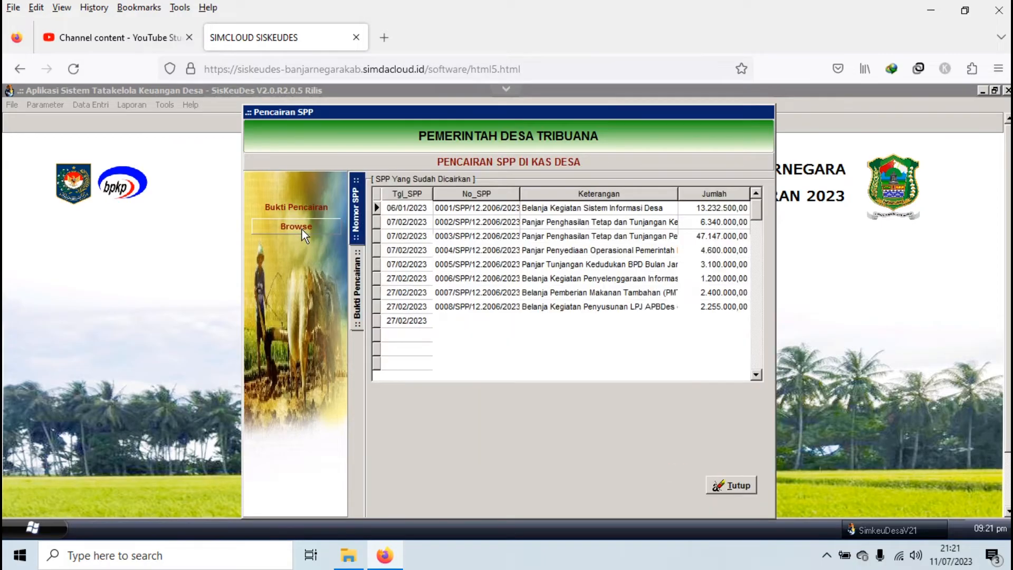
pyautogui.moveTo(754, 212); pyautogui.dragTo(751, 368)
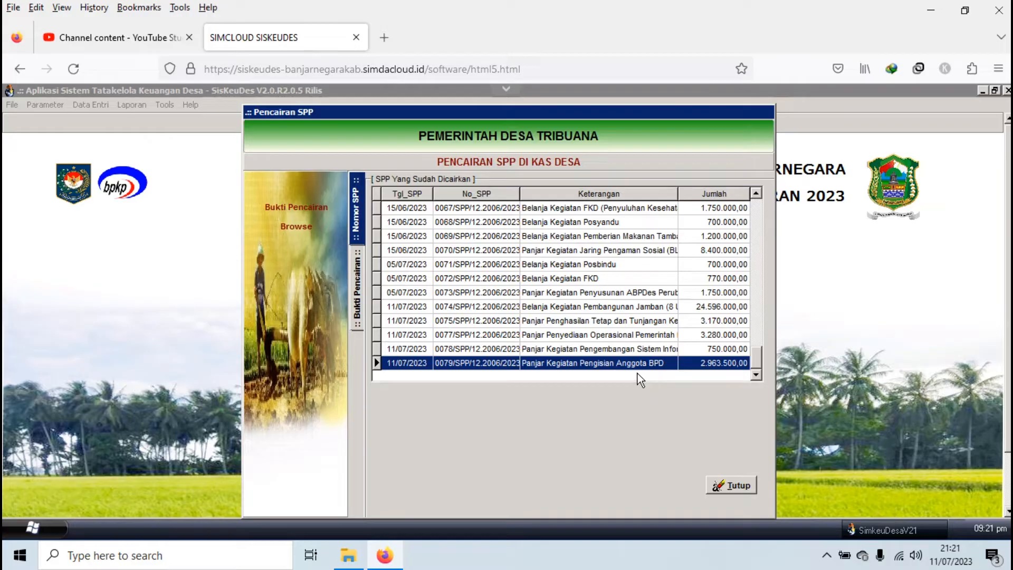
pyautogui.click(583, 349)
pyautogui.click(582, 335)
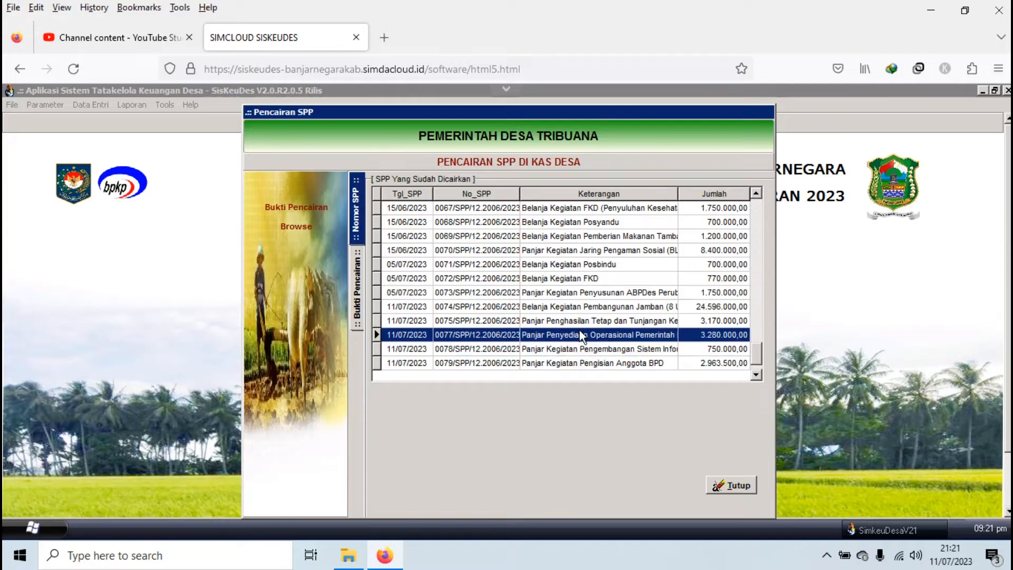
pyautogui.doubleClick(560, 322)
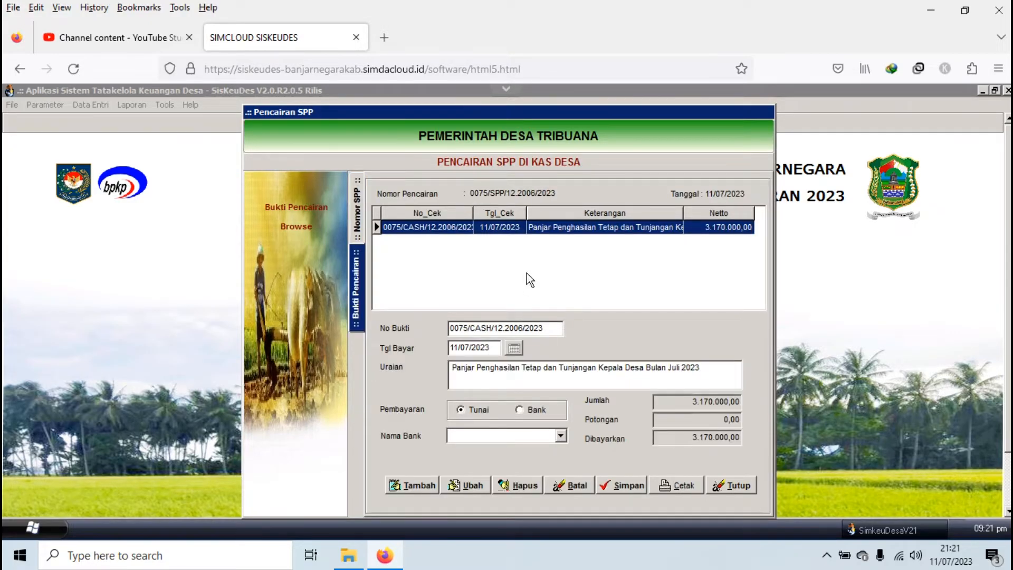
pyautogui.click(728, 486)
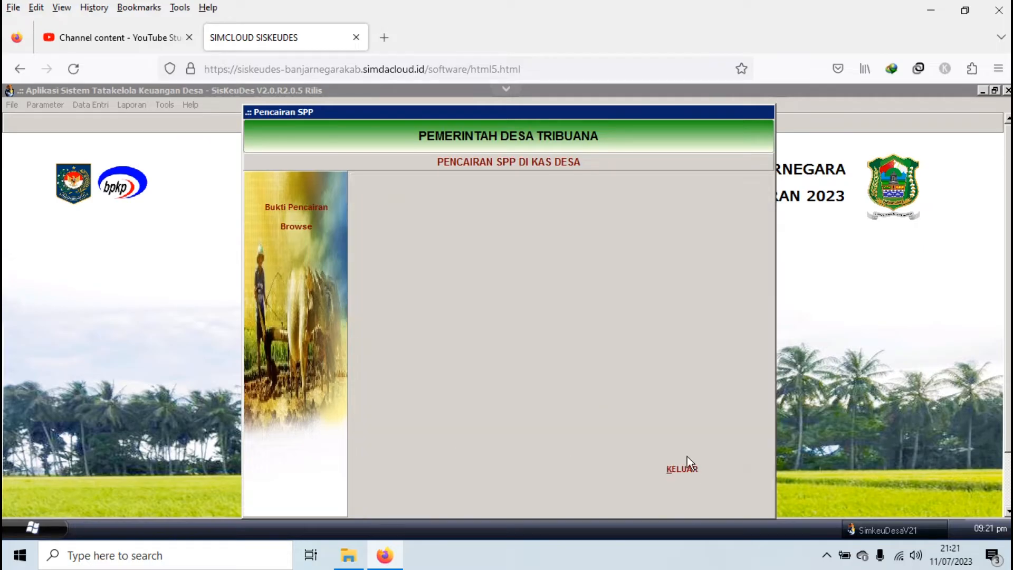
# - Check the disbursement details of Belanja Kegiatan Pembangunan Jamban (8 Unit) among the disbursed SPPs, and close the disbursement window
pyautogui.click(296, 226)
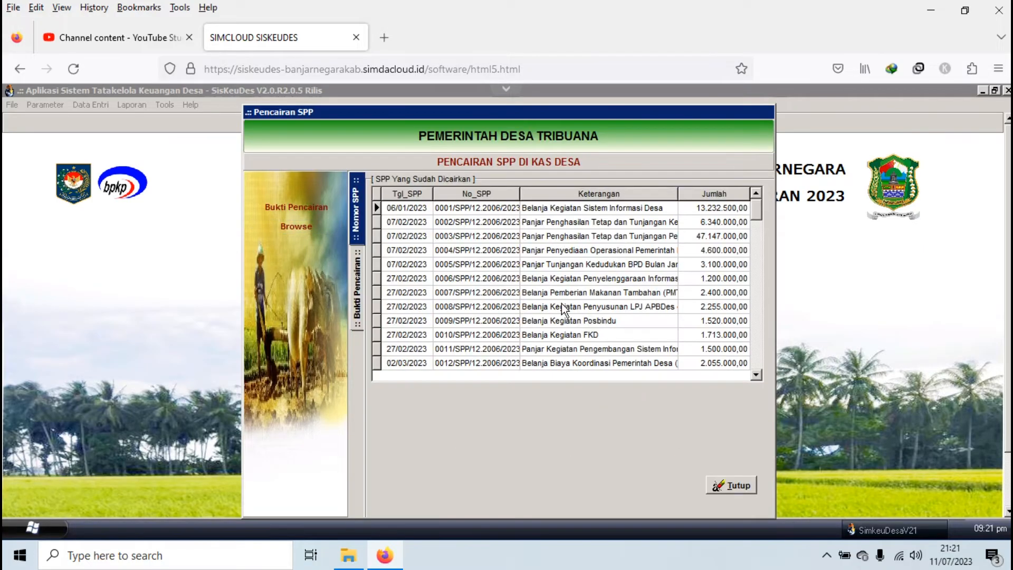
pyautogui.moveTo(756, 214); pyautogui.dragTo(776, 378)
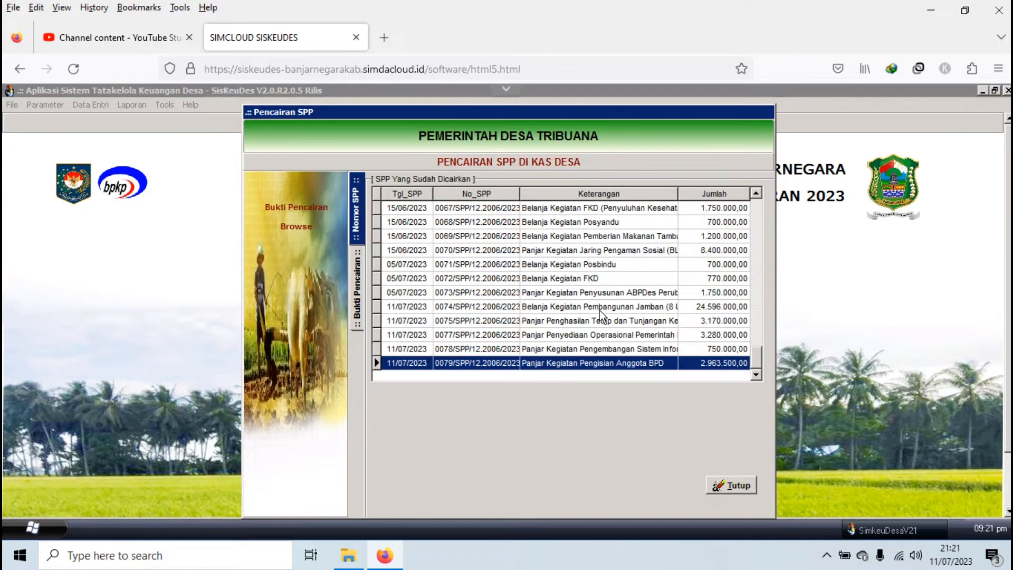
pyautogui.click(579, 309)
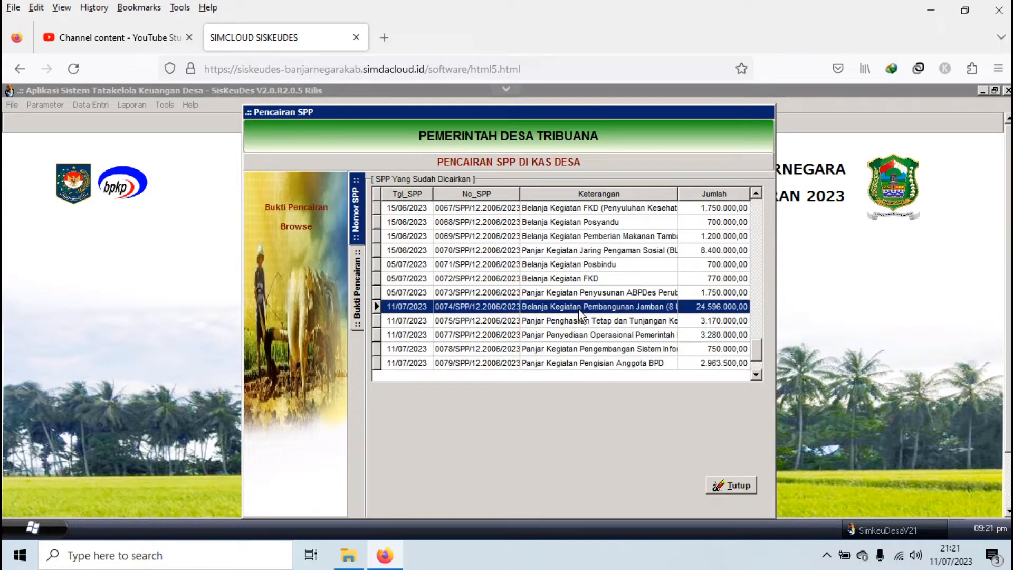
pyautogui.doubleClick(578, 310)
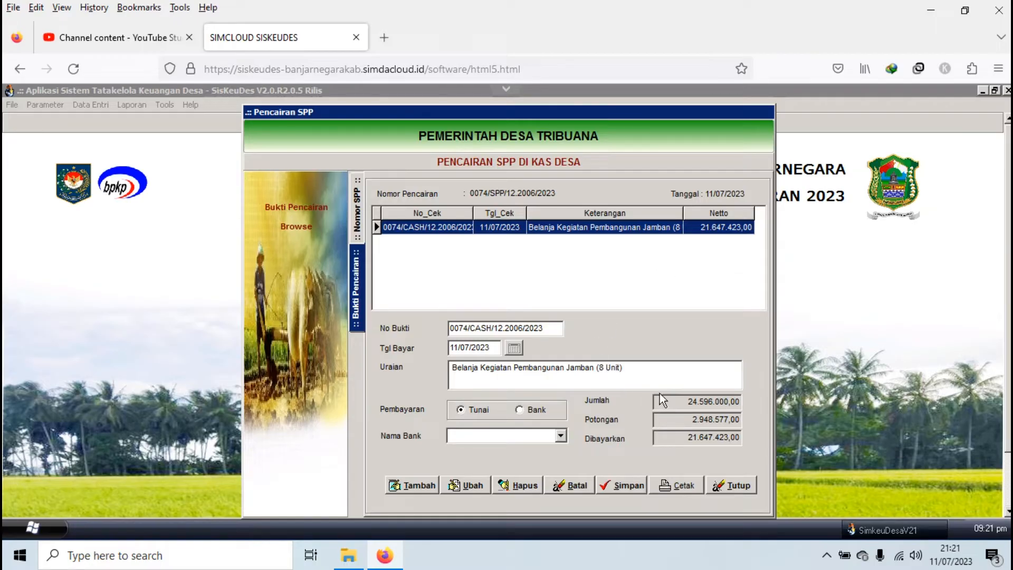
pyautogui.click(354, 229)
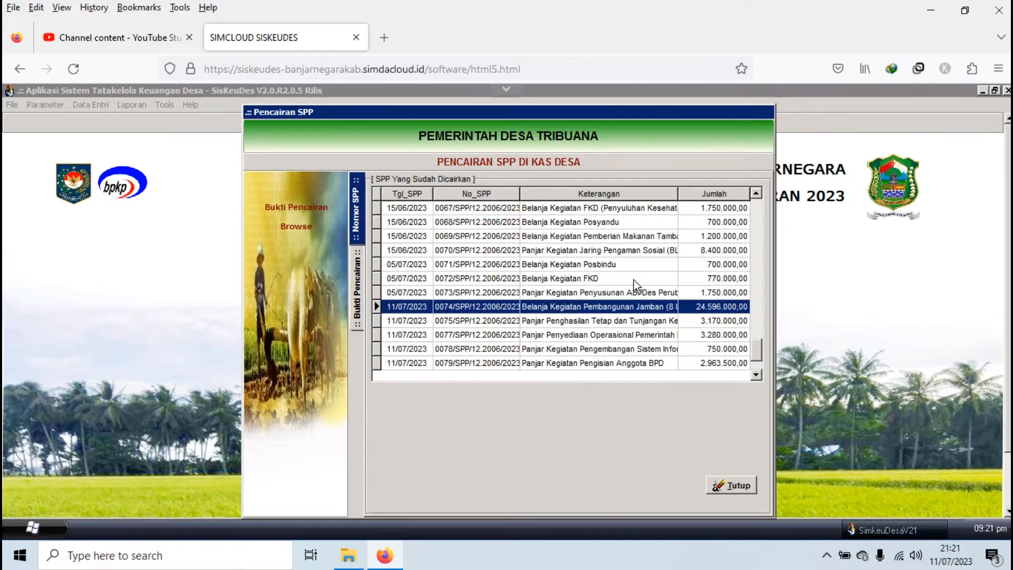
pyautogui.click(358, 311)
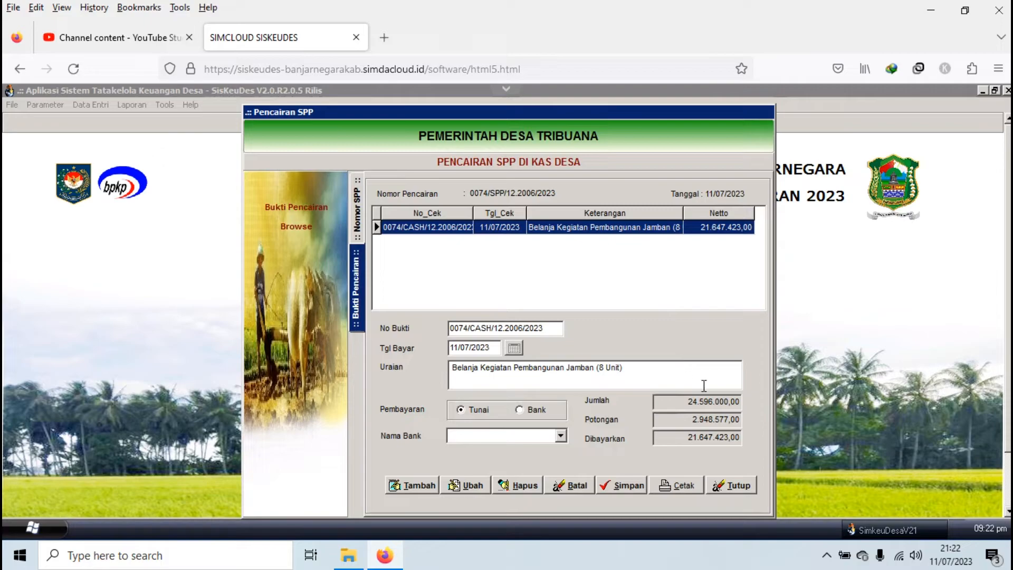
pyautogui.click(737, 485)
pyautogui.click(684, 469)
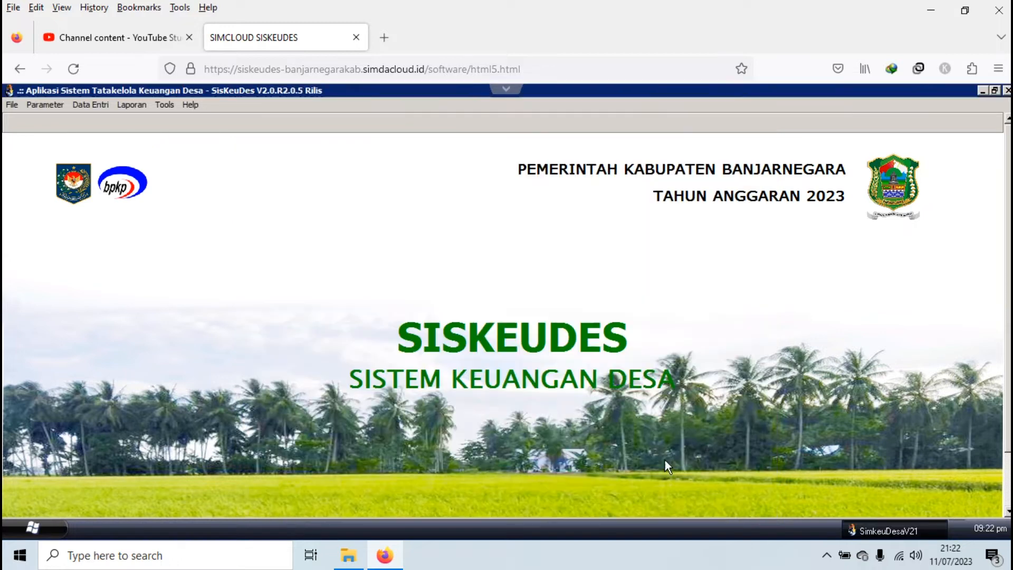
# - Review the latest bank withdrawals in Mutasi Kas, comparing the Perangkat Desa and Kepala Desa records for July 2023, and close the window
pyautogui.click(92, 104)
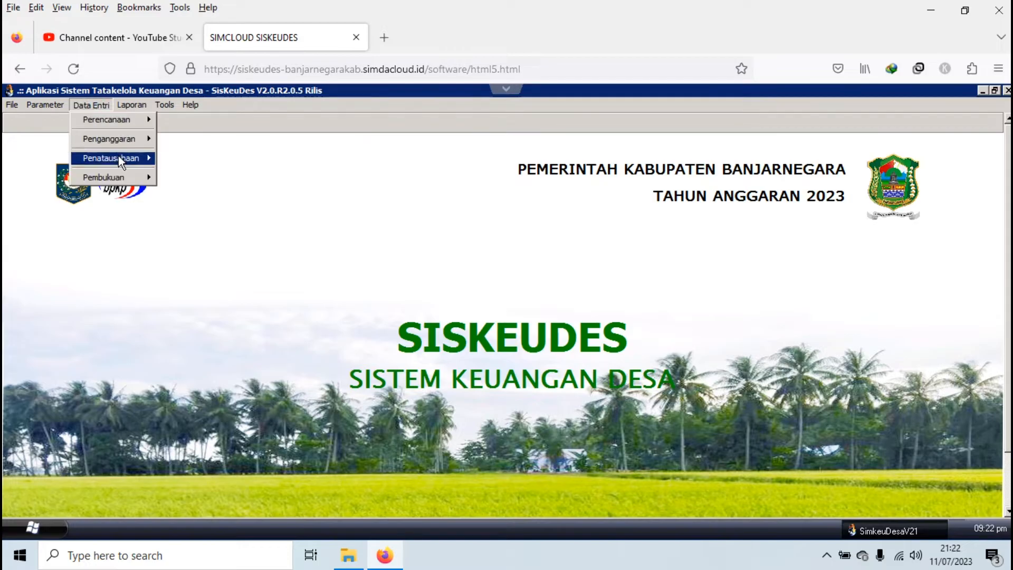
pyautogui.moveTo(121, 160)
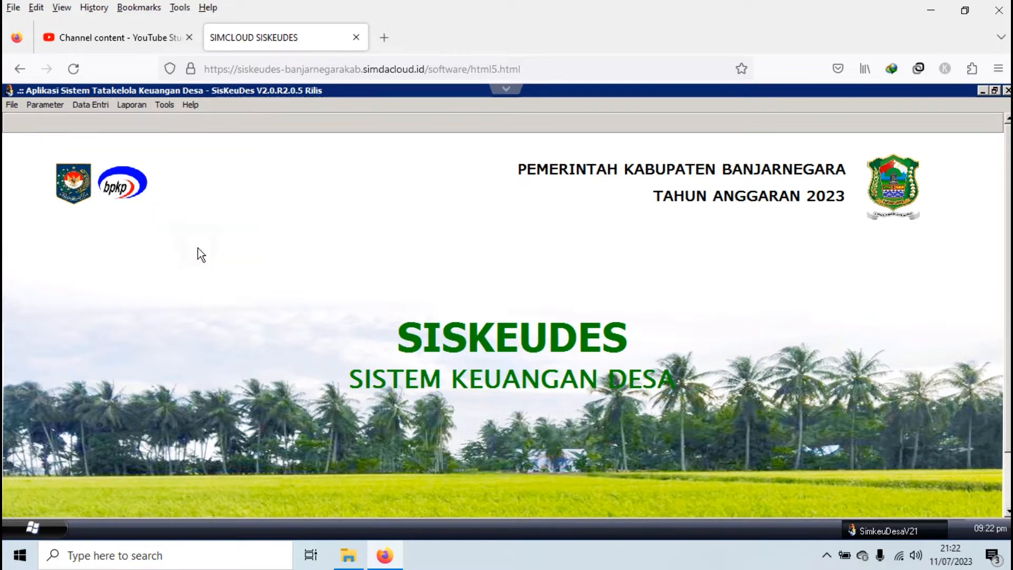
pyautogui.click(186, 247)
pyautogui.click(304, 211)
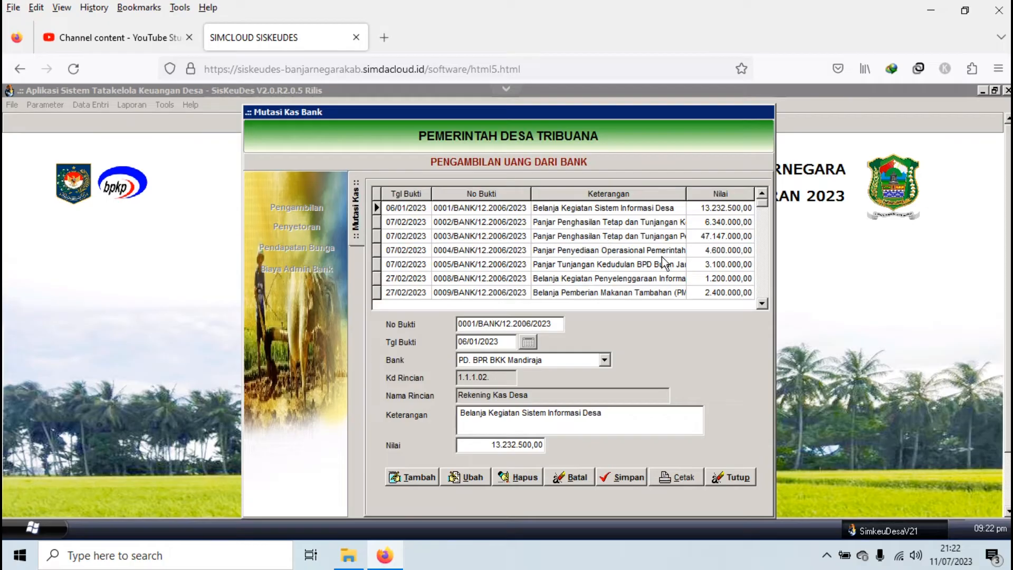
pyautogui.moveTo(762, 204); pyautogui.dragTo(761, 309)
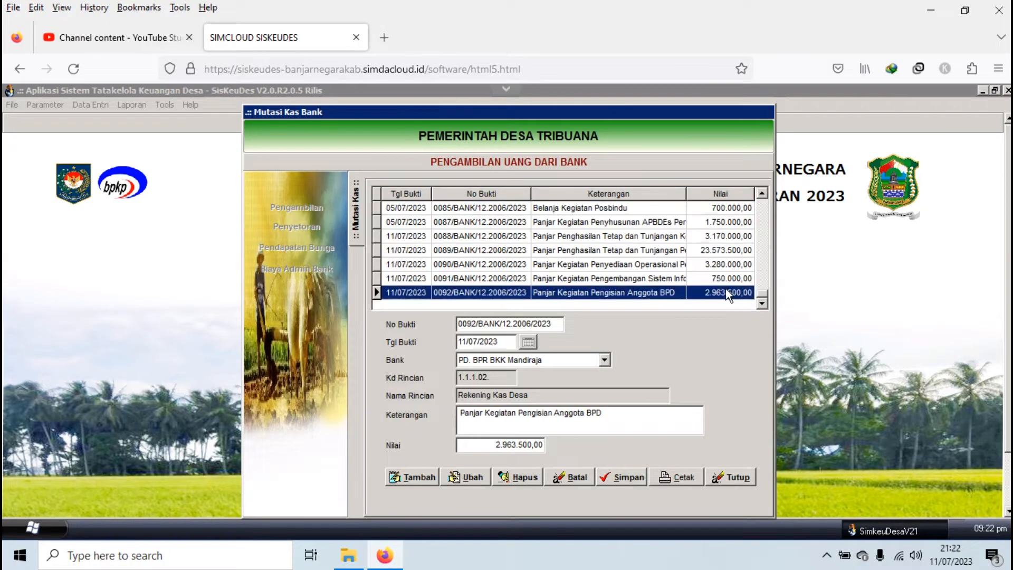
pyautogui.click(551, 251)
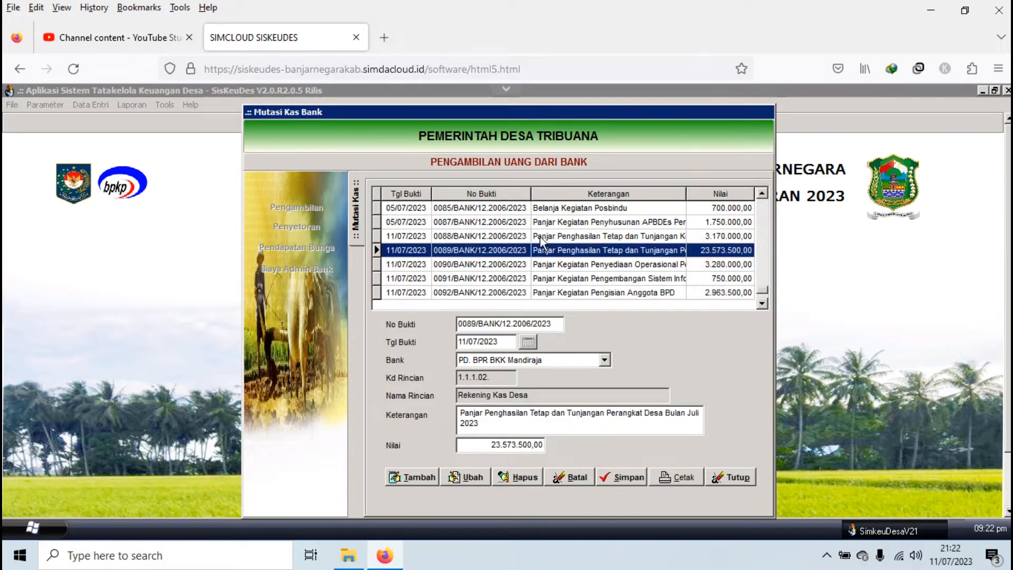
pyautogui.click(541, 237)
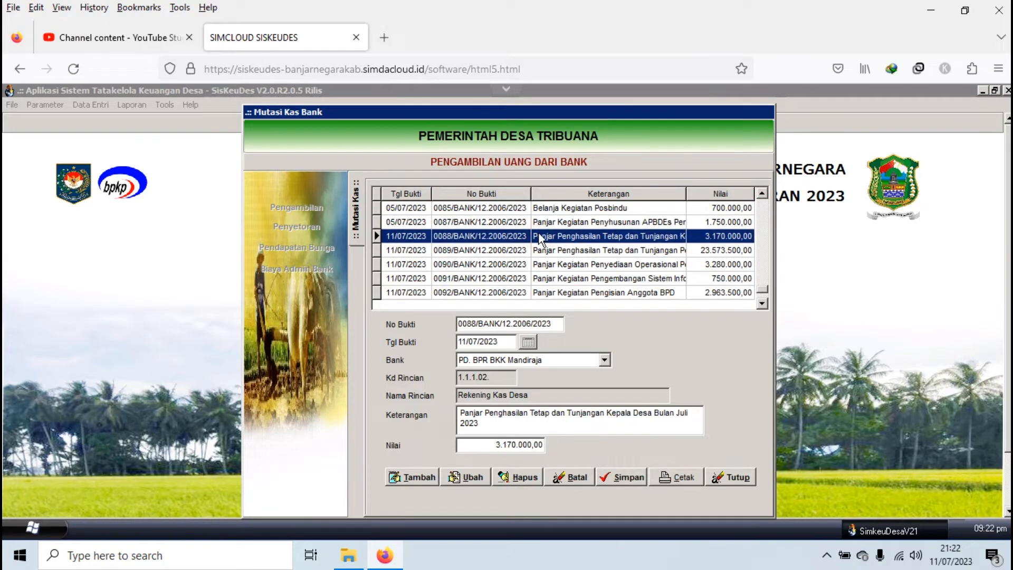
pyautogui.click(498, 222)
pyautogui.click(499, 236)
pyautogui.click(729, 477)
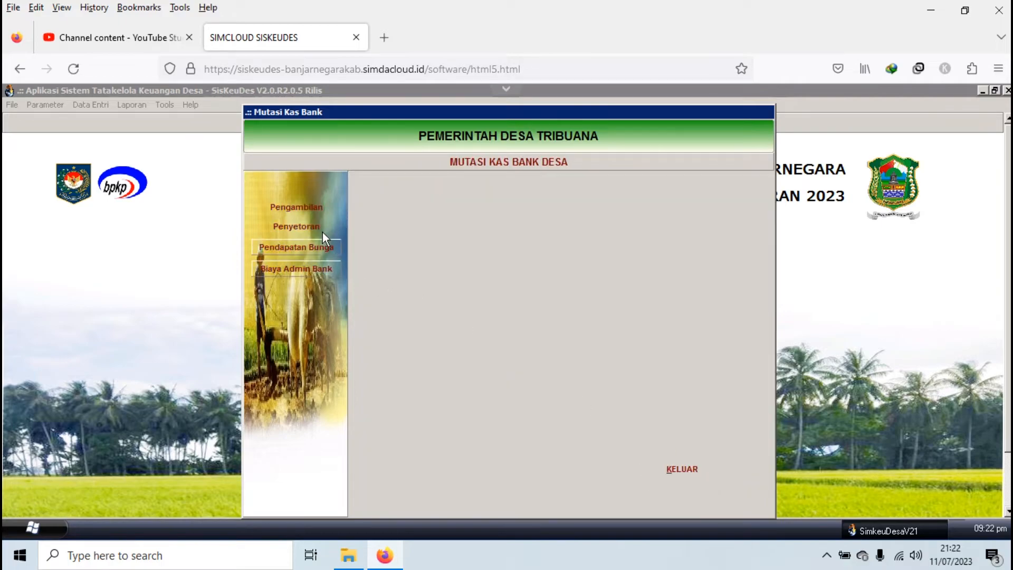
pyautogui.click(691, 469)
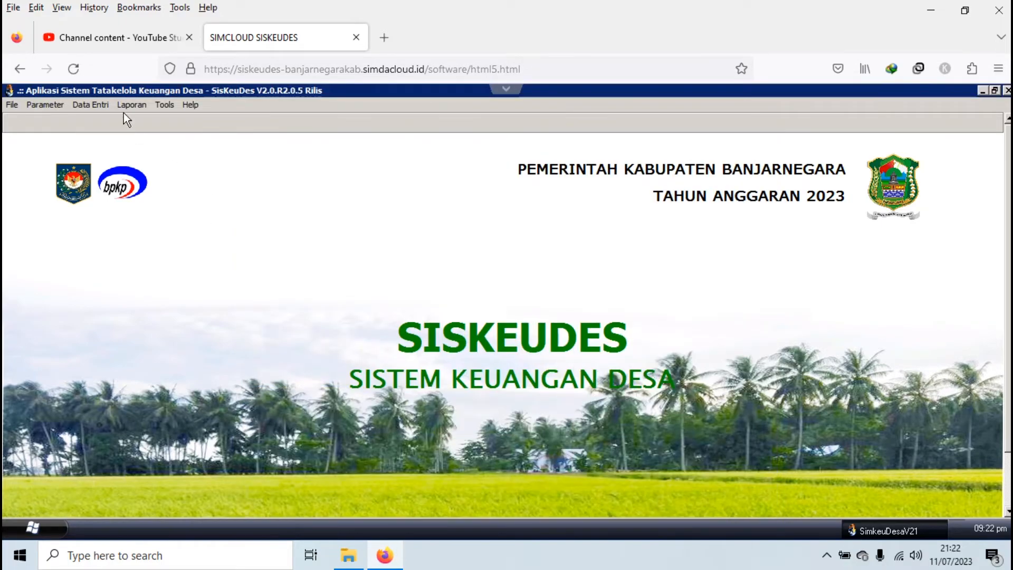
# - Change the disbursed SPP Belanja Kegiatan Pembangunan Jamban (8 Unit) to payment by Bank through PD. BPR BKK Mandiraja, and save it
pyautogui.click(96, 107)
pyautogui.moveTo(118, 163)
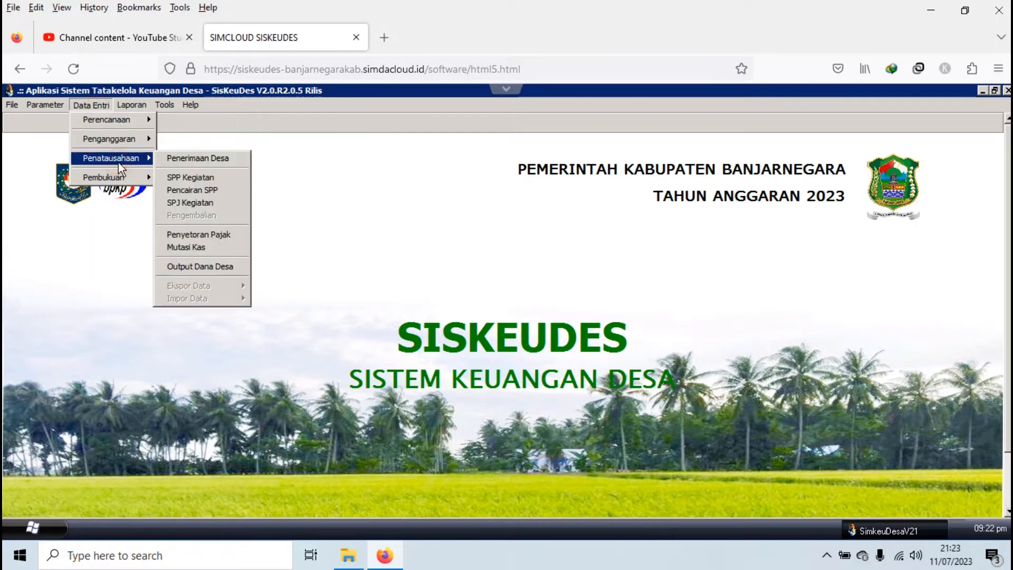
pyautogui.click(187, 192)
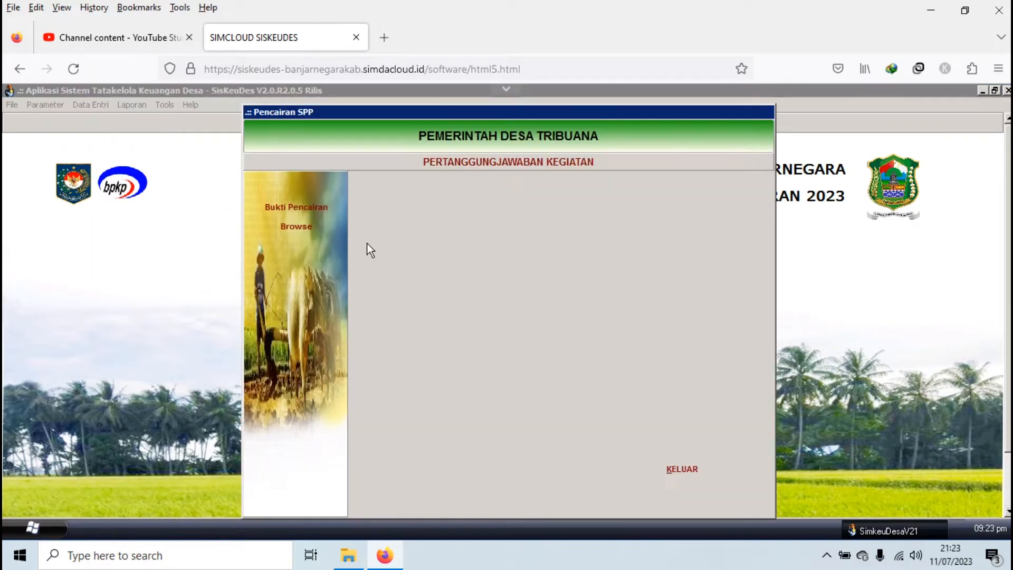
pyautogui.click(308, 207)
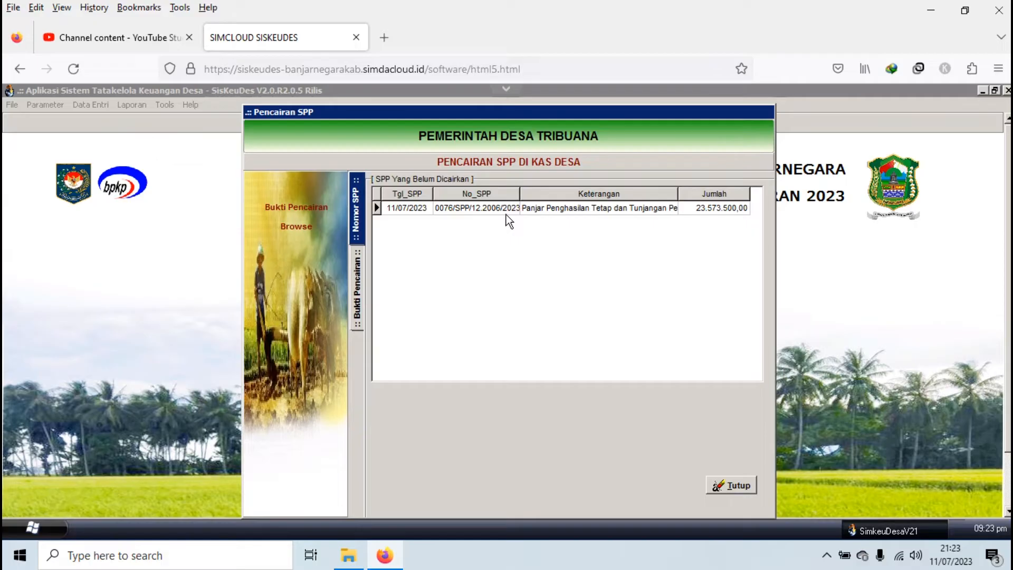
pyautogui.click(294, 226)
pyautogui.click(755, 209)
pyautogui.moveTo(755, 209); pyautogui.dragTo(751, 369)
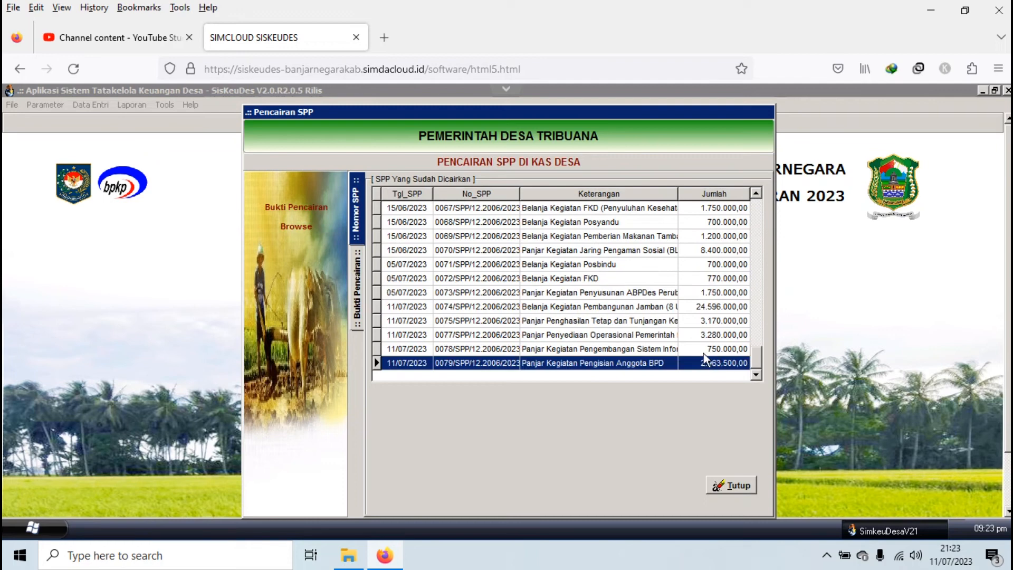
pyautogui.click(635, 307)
pyautogui.doubleClick(634, 306)
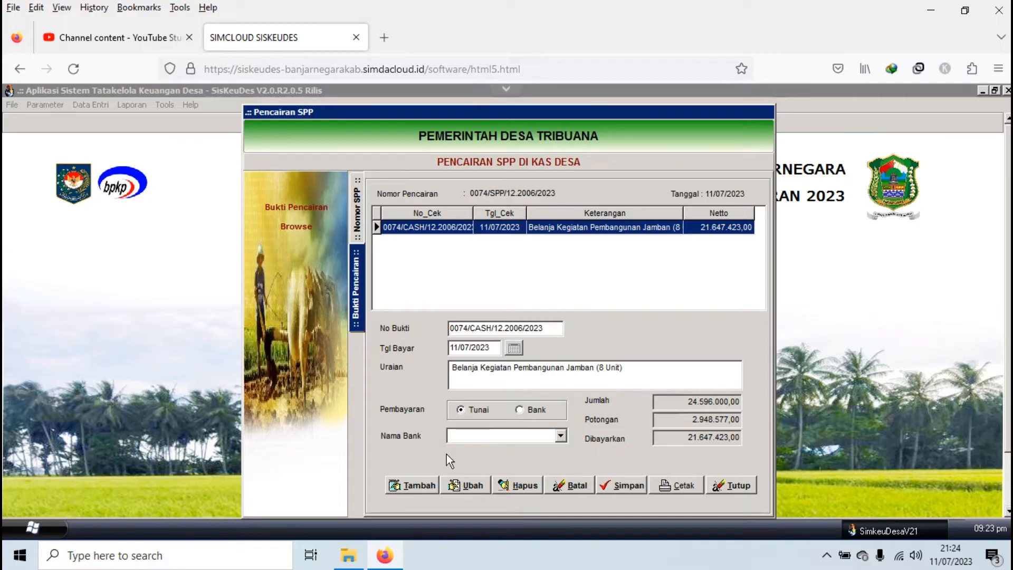
pyautogui.click(473, 485)
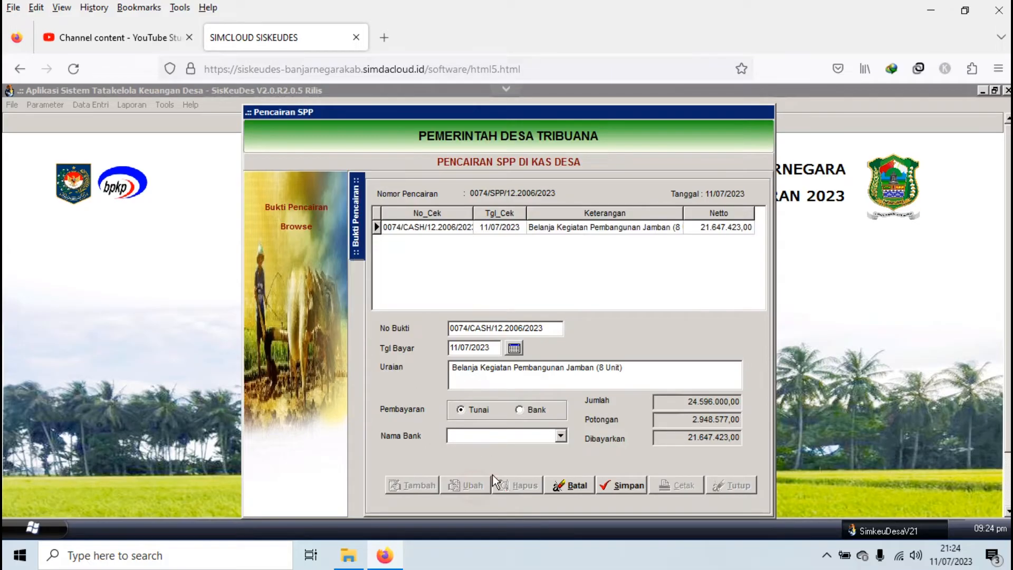
pyautogui.click(519, 411)
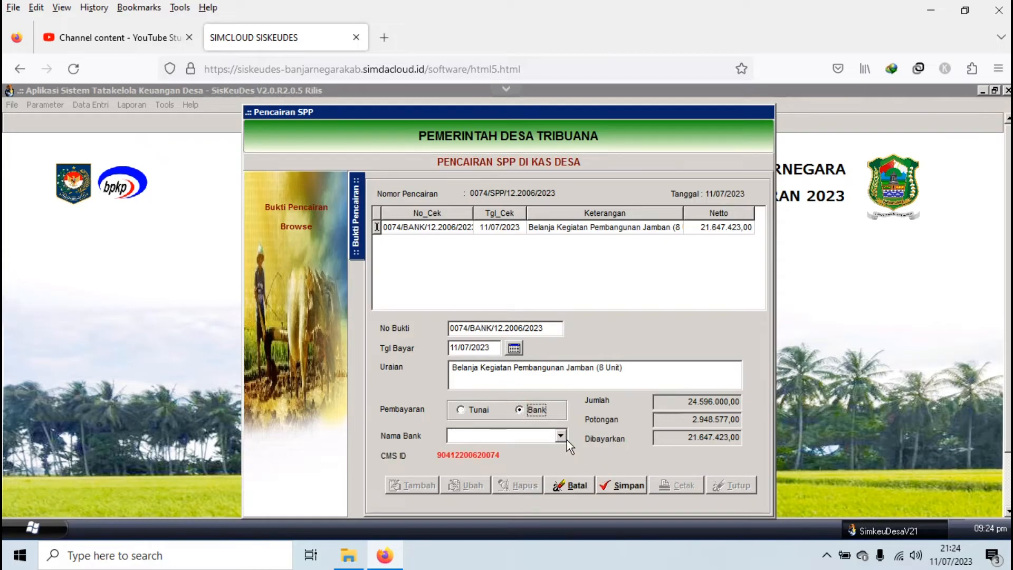
pyautogui.click(560, 435)
pyautogui.click(554, 450)
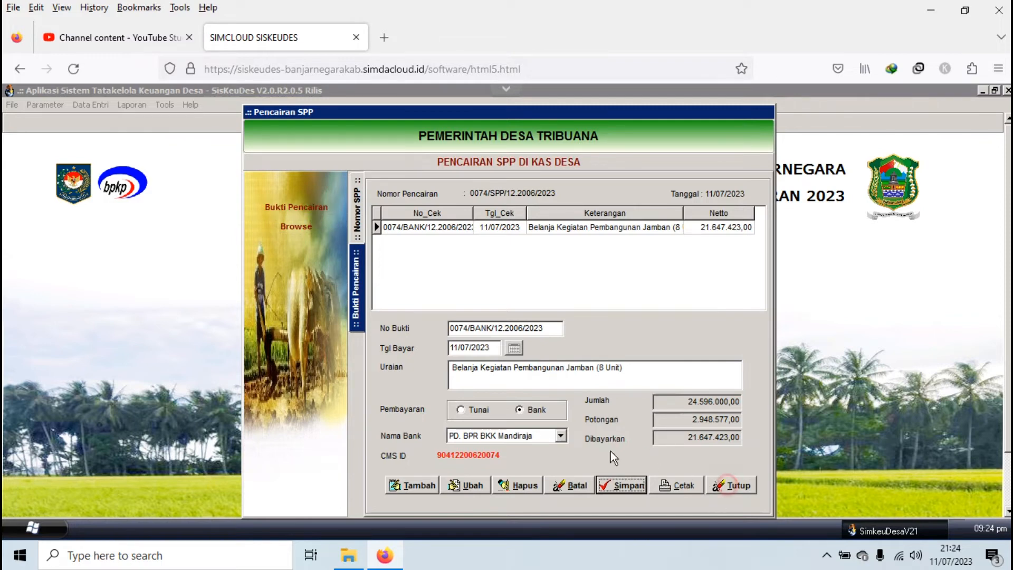
# - Save a cash disbursement dated 11/07/2023 for Panjar Penghasilan Tetap dan Tunjangan Perangkat Desa Bulan Juli 2023, and check the undisbursed SPP list
pyautogui.click(311, 207)
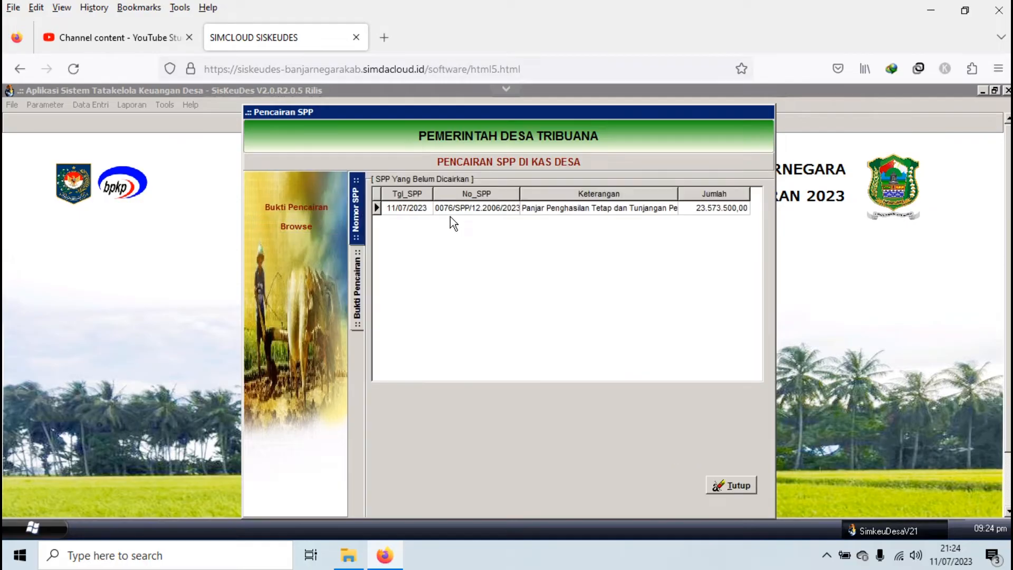
pyautogui.doubleClick(485, 207)
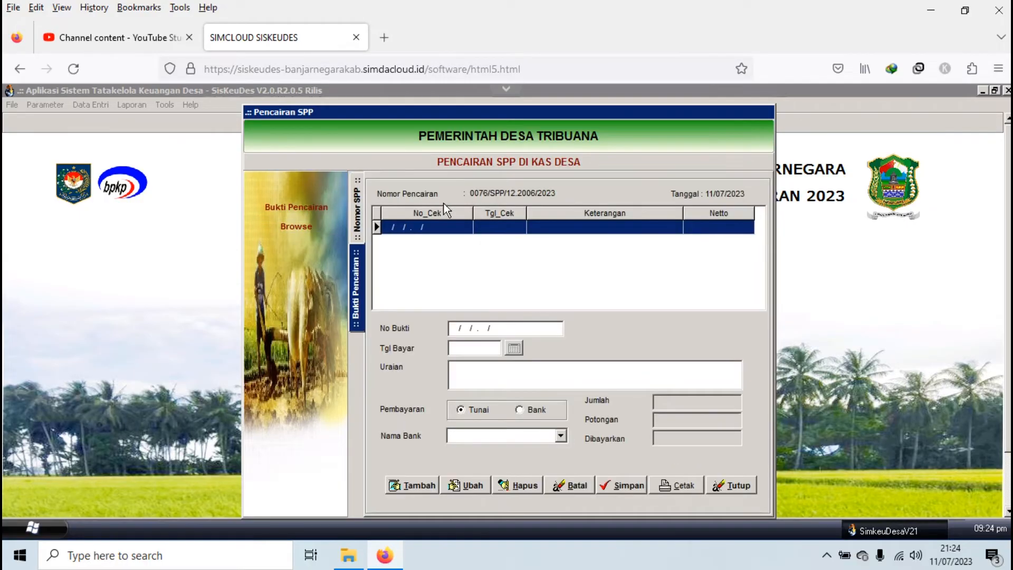
pyautogui.click(420, 484)
pyautogui.click(512, 349)
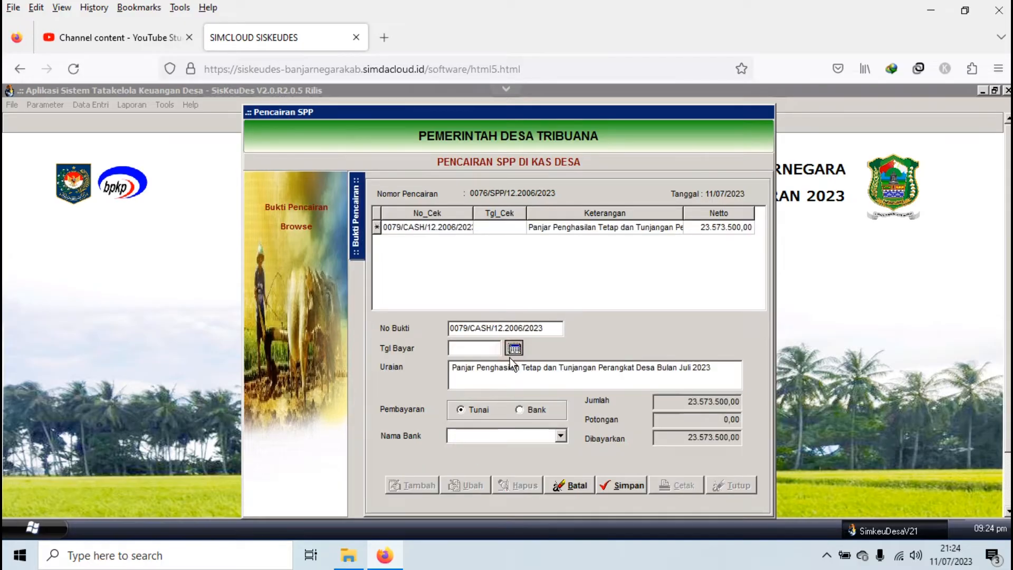
pyautogui.click(528, 380)
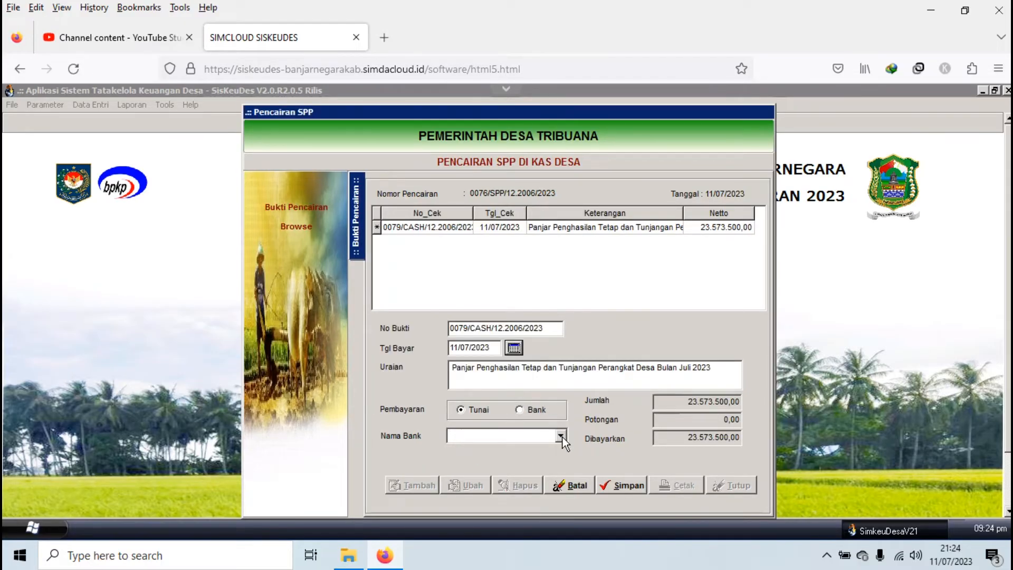
pyautogui.click(561, 436)
pyautogui.click(526, 450)
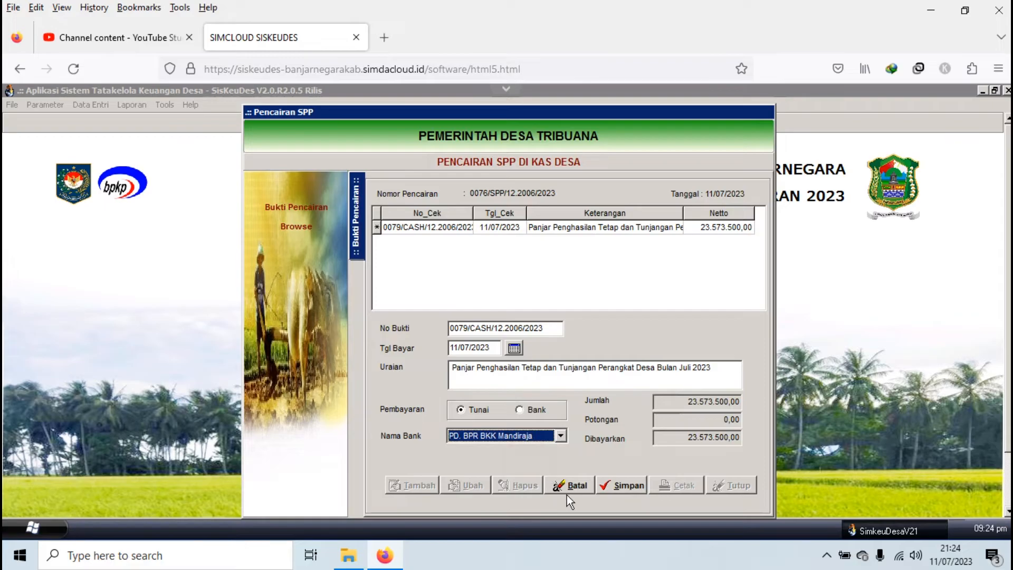
pyautogui.click(619, 486)
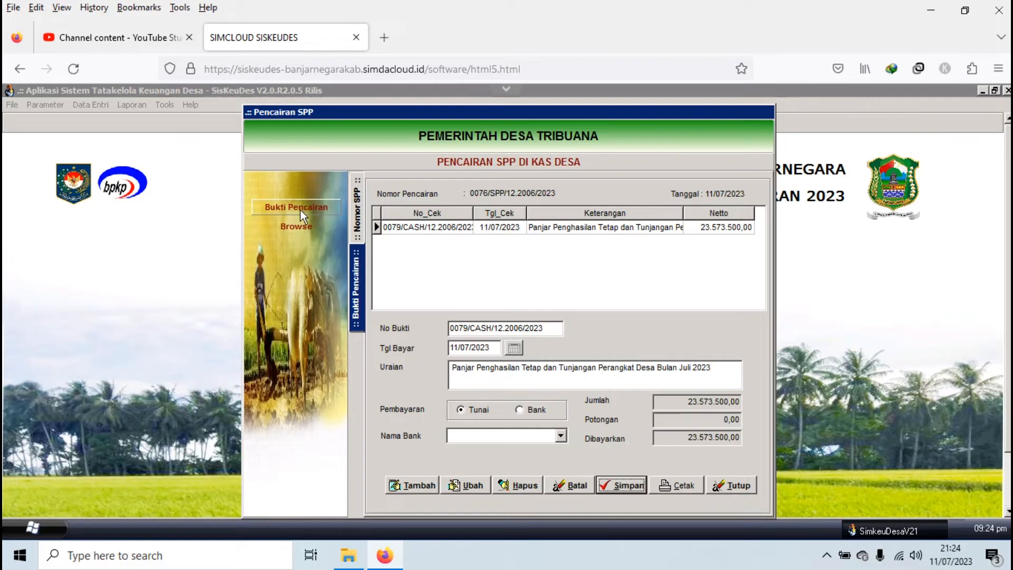
pyautogui.click(727, 491)
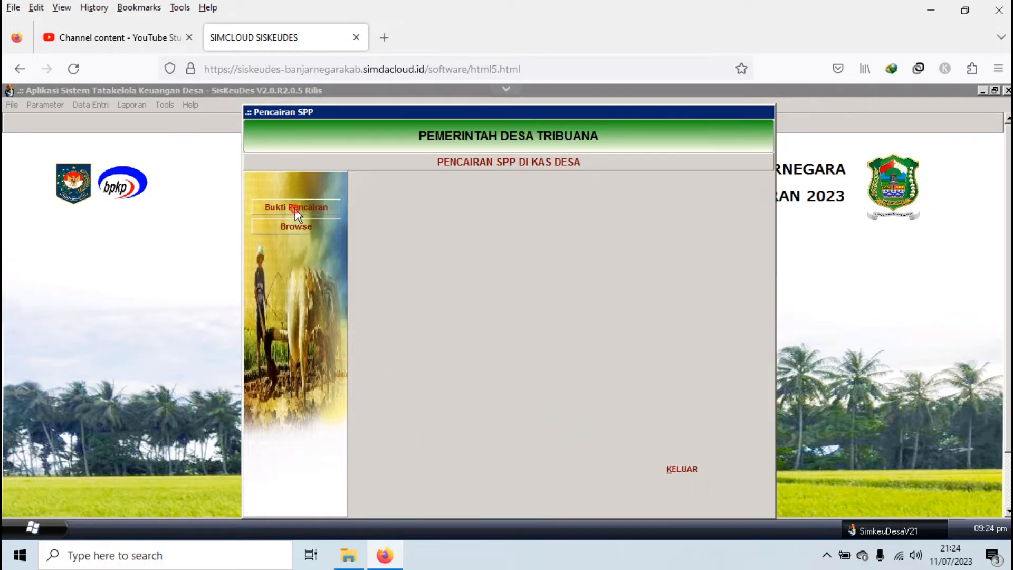
pyautogui.click(298, 227)
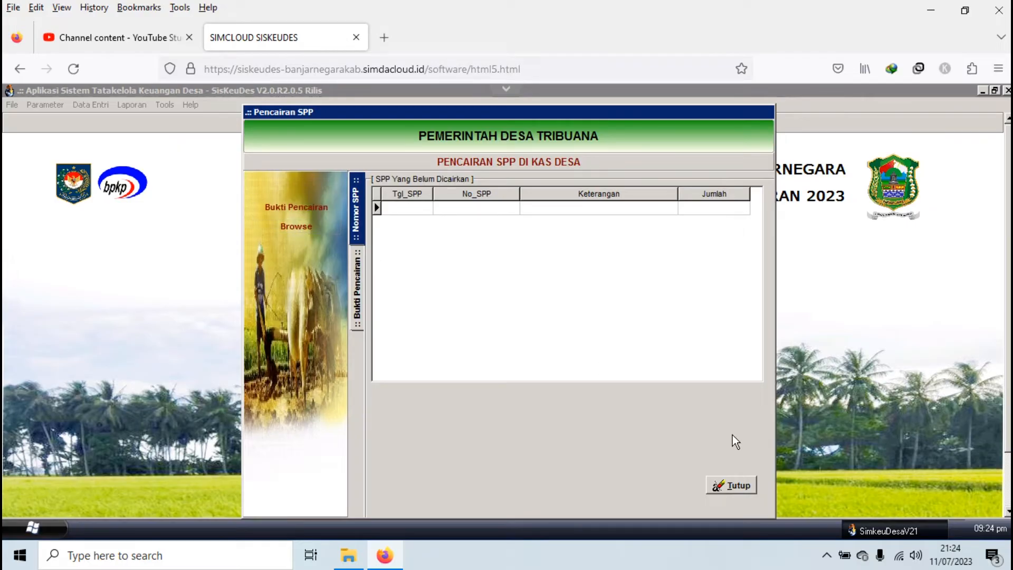
pyautogui.click(730, 486)
# - Change the disbursed SPP Belanja Kegiatan Pembangunan Jamban (8 Unit) to payment by Tunai, save it, and close the disbursement window
pyautogui.click(305, 225)
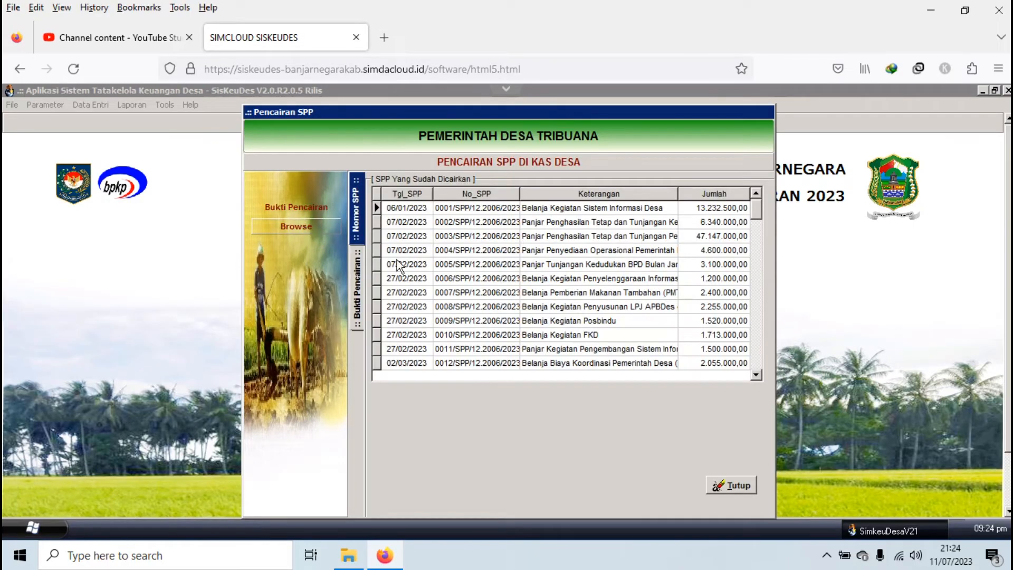
pyautogui.moveTo(756, 215); pyautogui.dragTo(758, 380)
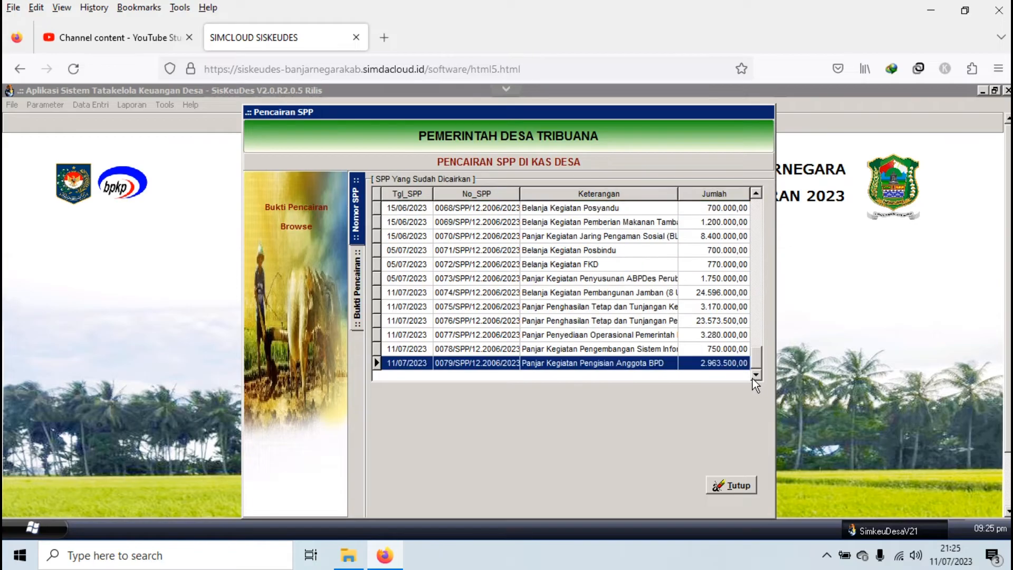
pyautogui.doubleClick(570, 296)
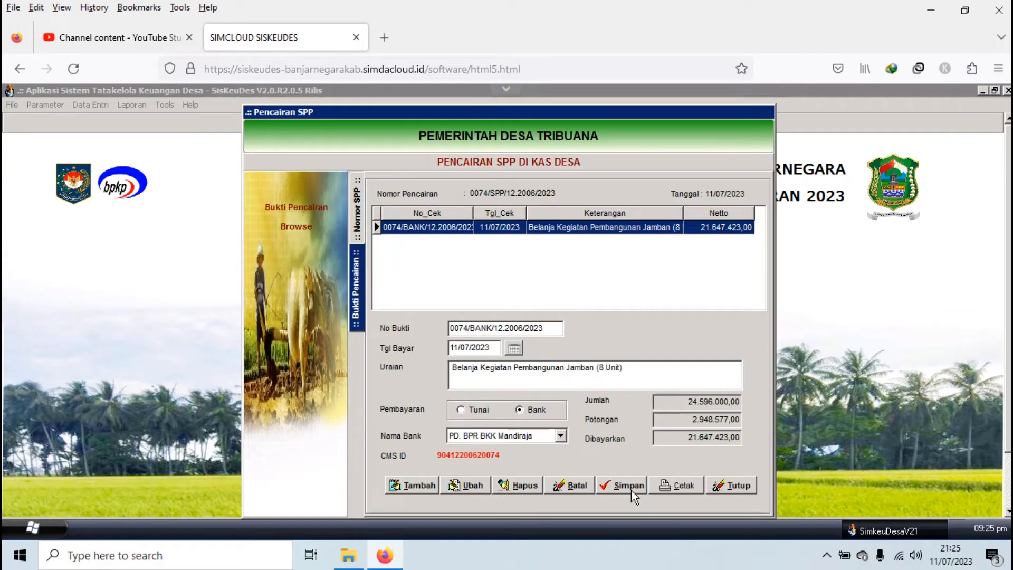
pyautogui.click(470, 486)
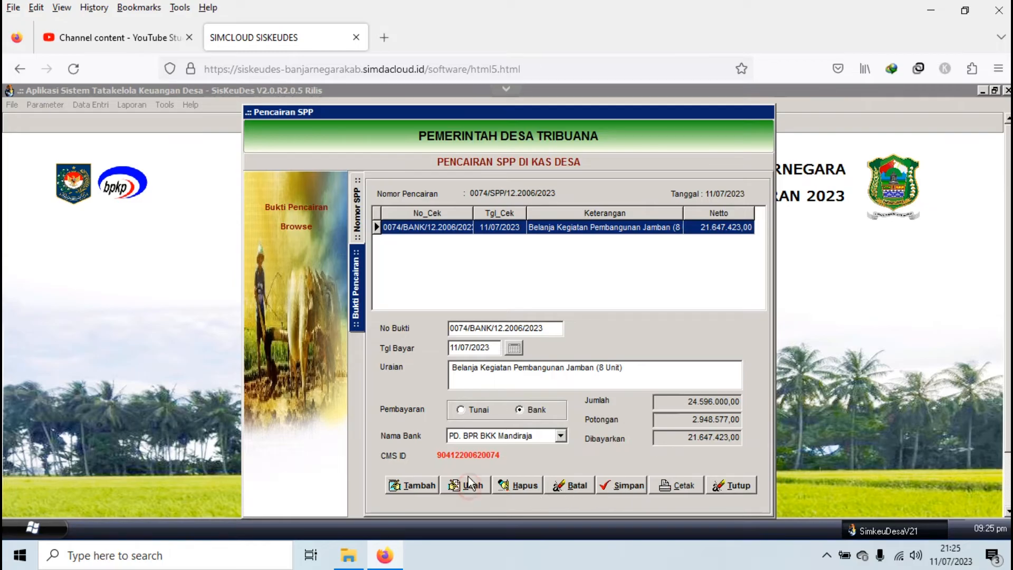
pyautogui.click(469, 410)
pyautogui.click(631, 489)
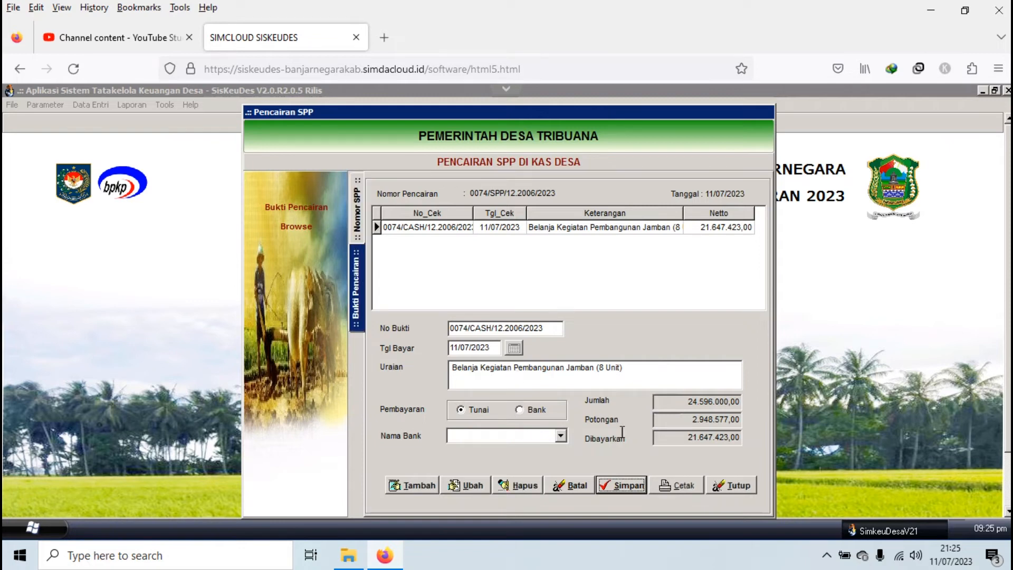
pyautogui.click(735, 486)
pyautogui.click(680, 469)
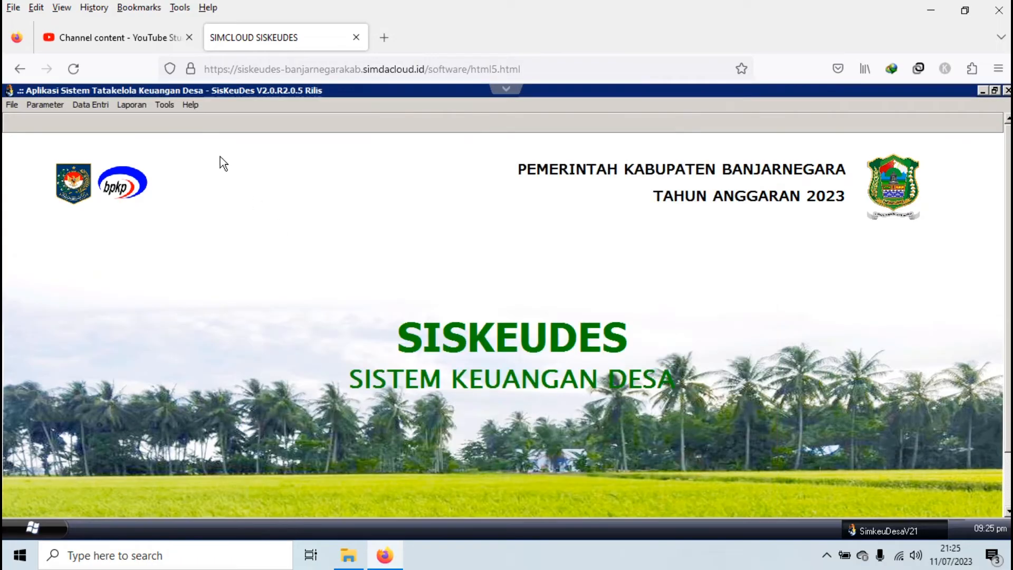
# - Preview the Buku Pembantu Kas Tunai report for Kecamatan Punggelan, Pemerintah Desa Tribuana, covering 01/01/2023 to 31/12/2023
pyautogui.click(134, 106)
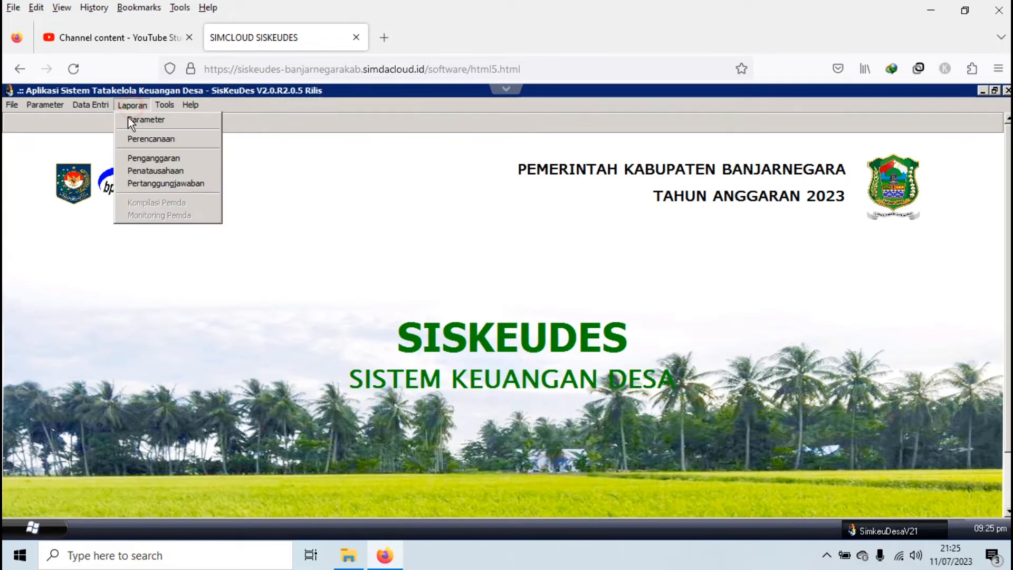
pyautogui.click(147, 170)
pyautogui.click(710, 233)
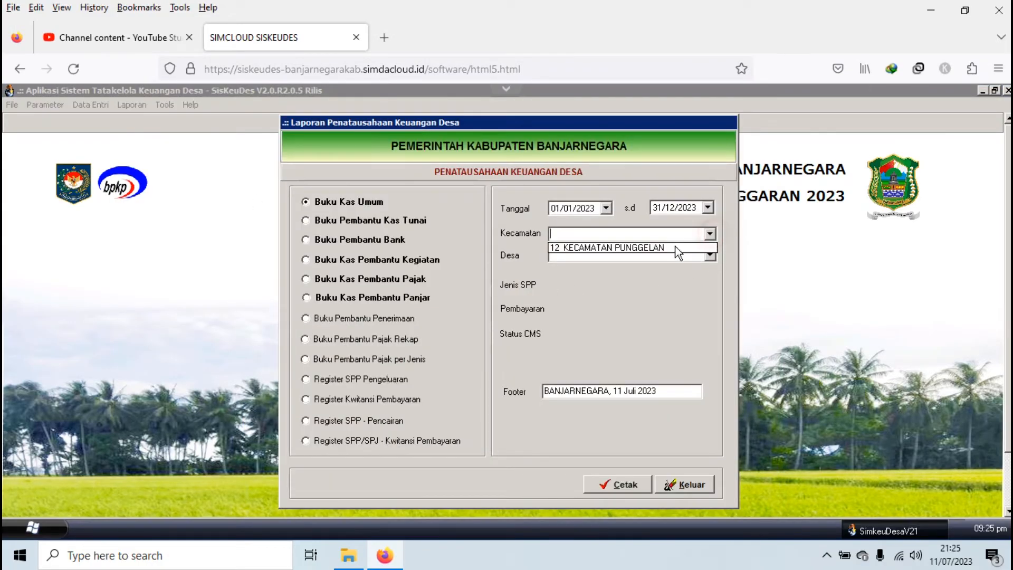
pyautogui.click(681, 247)
pyautogui.click(710, 256)
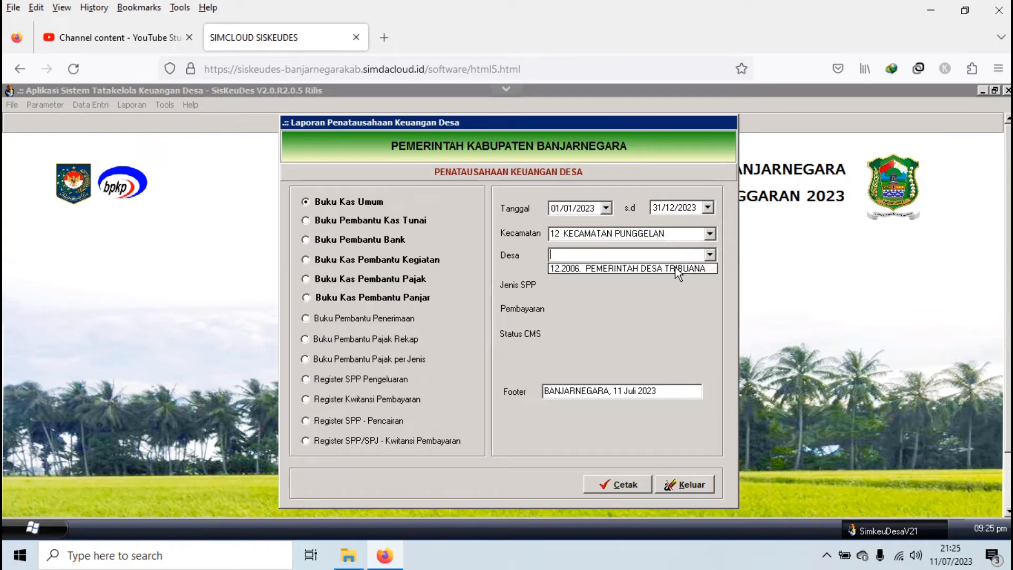
pyautogui.click(676, 270)
pyautogui.click(330, 221)
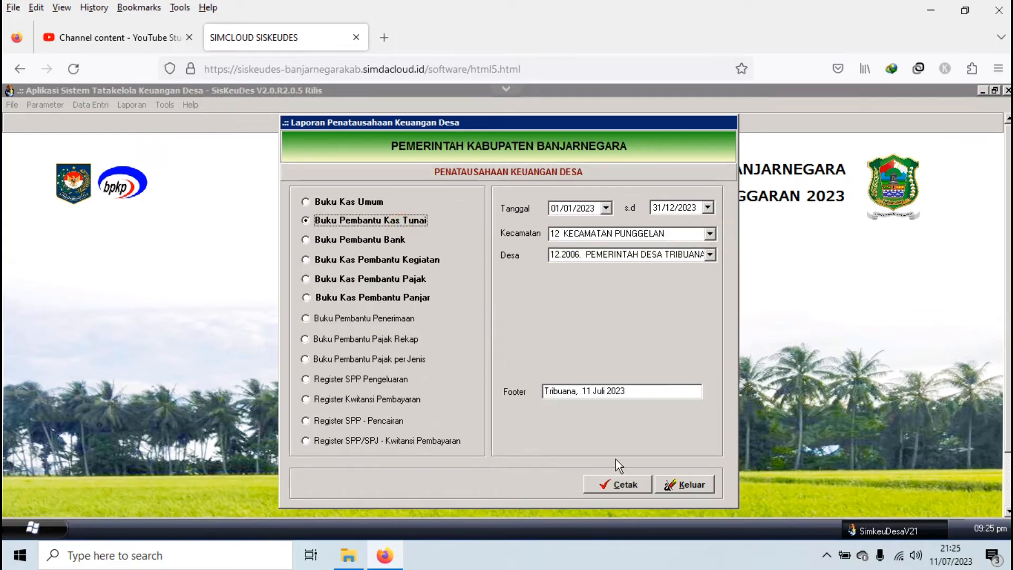
pyautogui.click(618, 483)
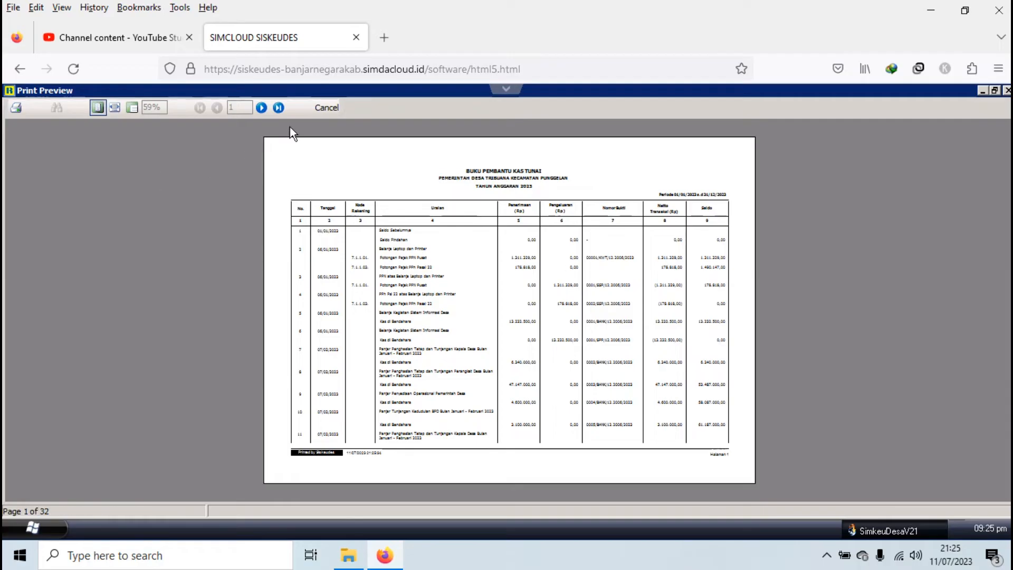
# - Examine the July 2023 cash entries and balance on the report's last page at 100%, and close the preview and report window
pyautogui.click(279, 108)
pyautogui.click(132, 107)
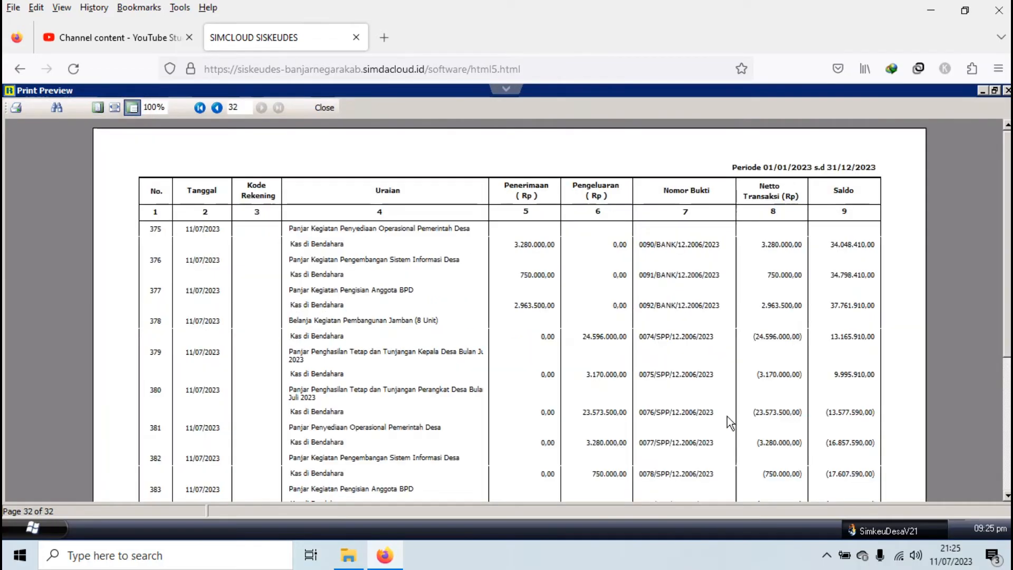
pyautogui.scroll(-5, 1004, 349)
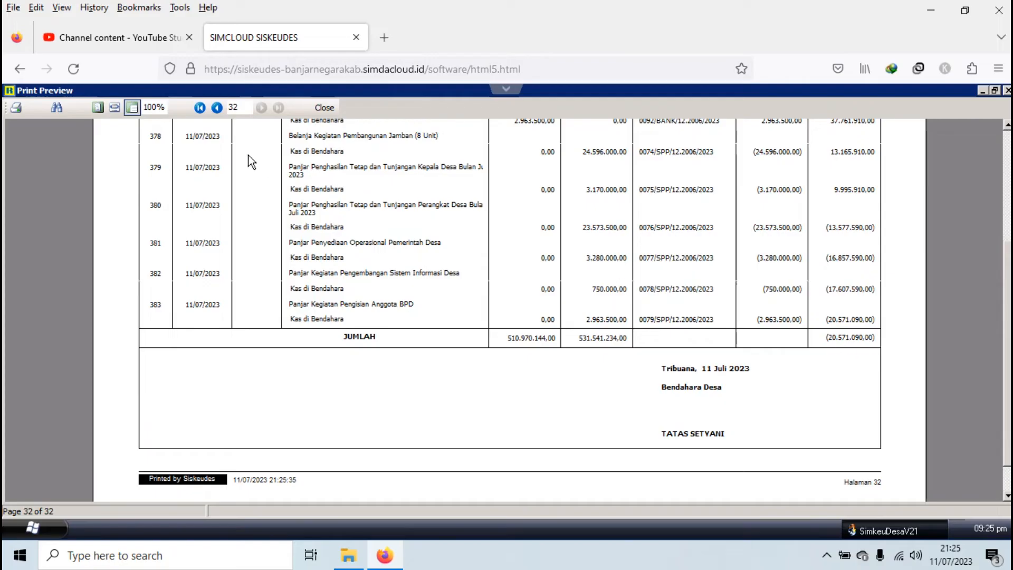
pyautogui.click(325, 107)
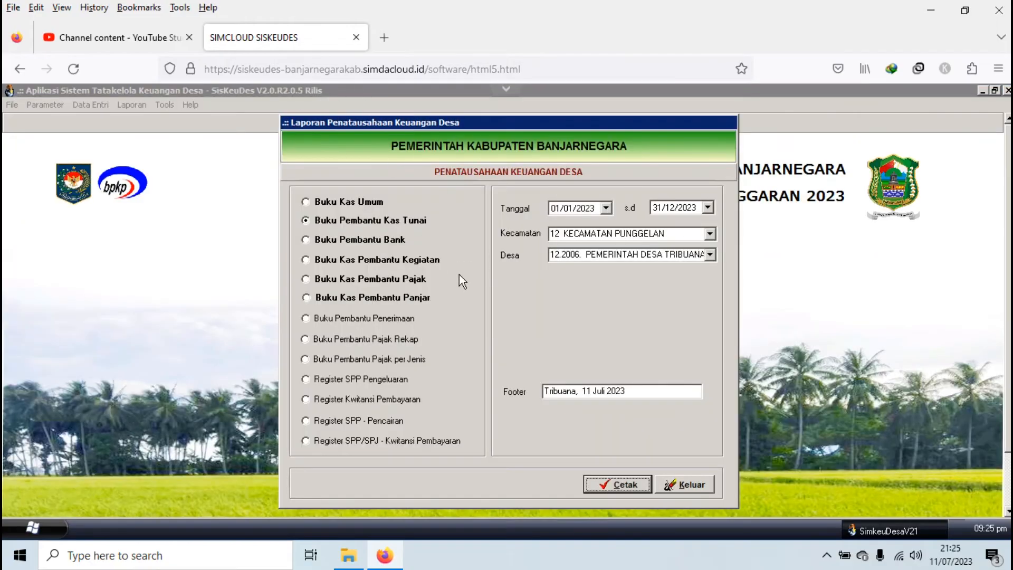
pyautogui.click(691, 486)
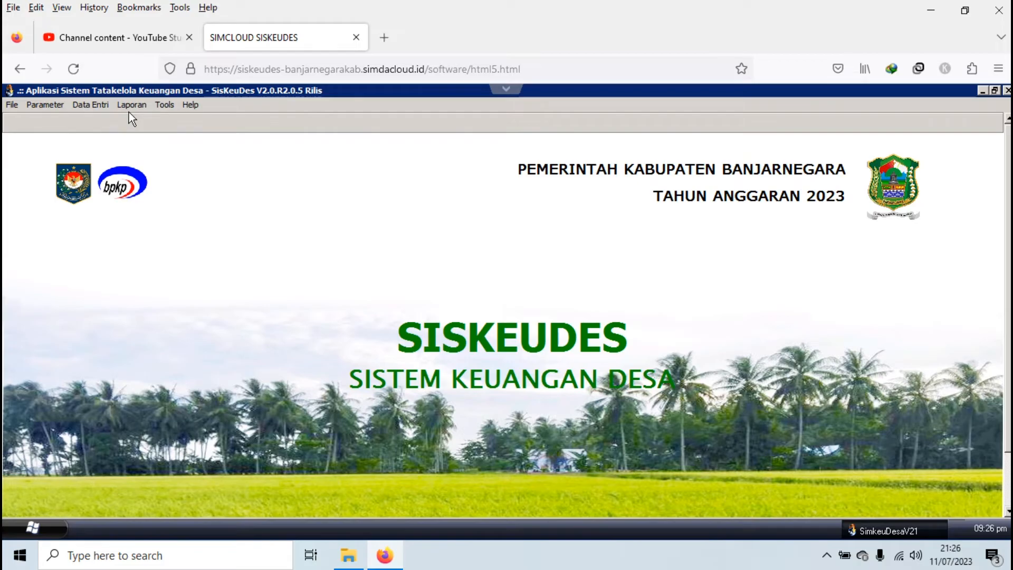
# - Delete the disbursement record of Panjar Penghasilan Tetap dan Tunjangan Perangkat Desa Bulan Juli 2023 from the disbursed SPPs
pyautogui.click(93, 106)
pyautogui.moveTo(122, 158)
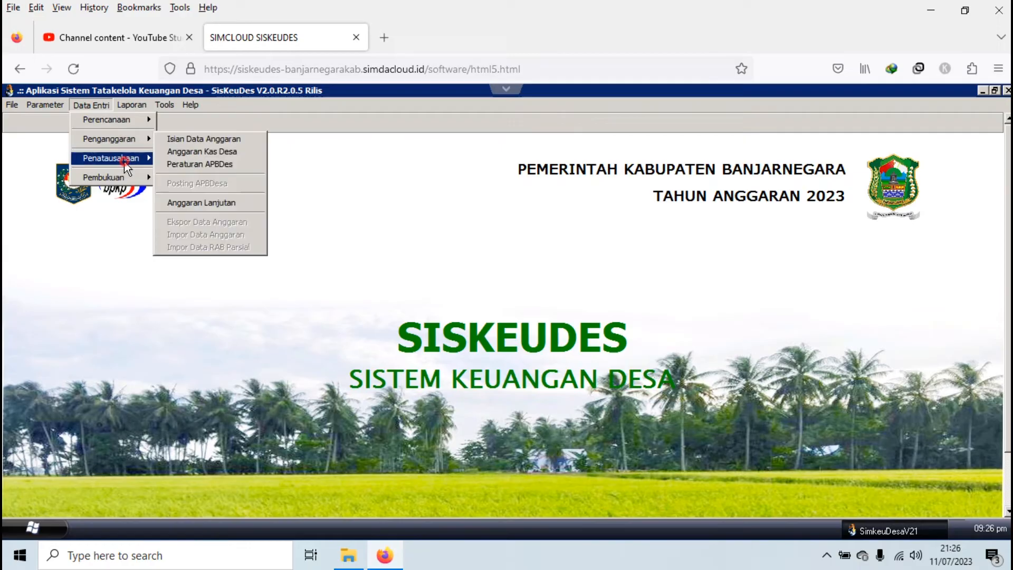
pyautogui.click(195, 192)
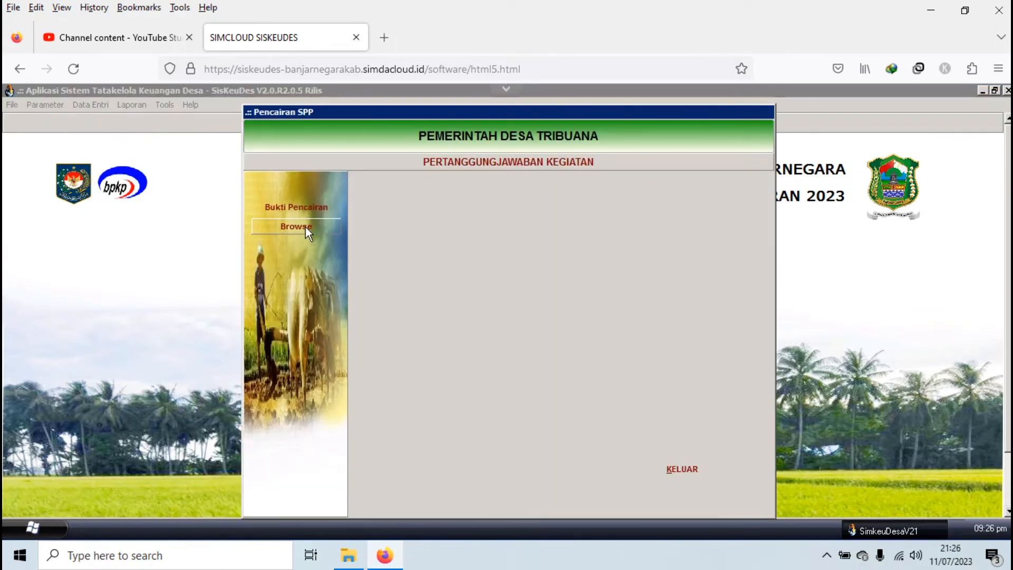
pyautogui.click(305, 227)
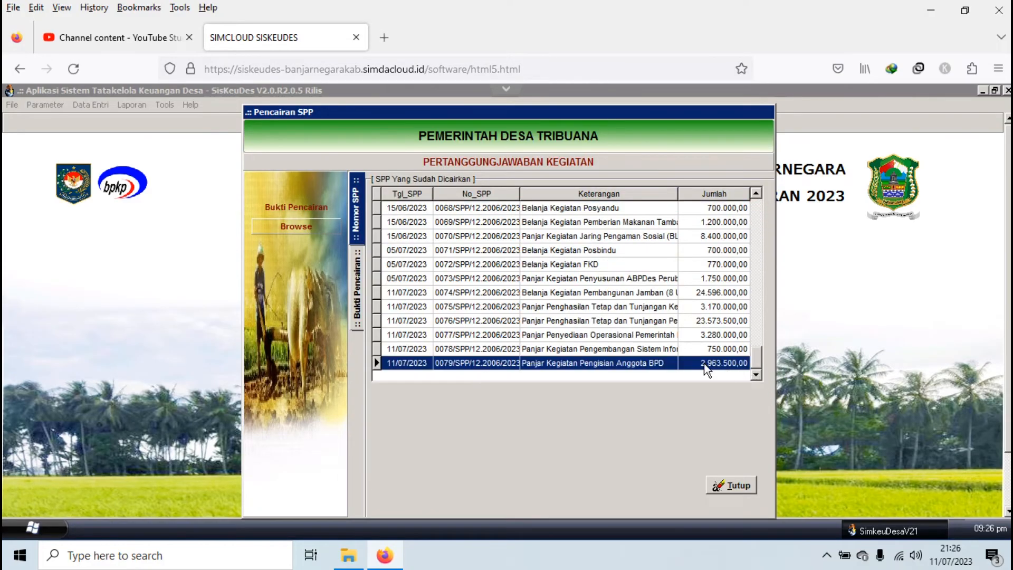
pyautogui.doubleClick(616, 321)
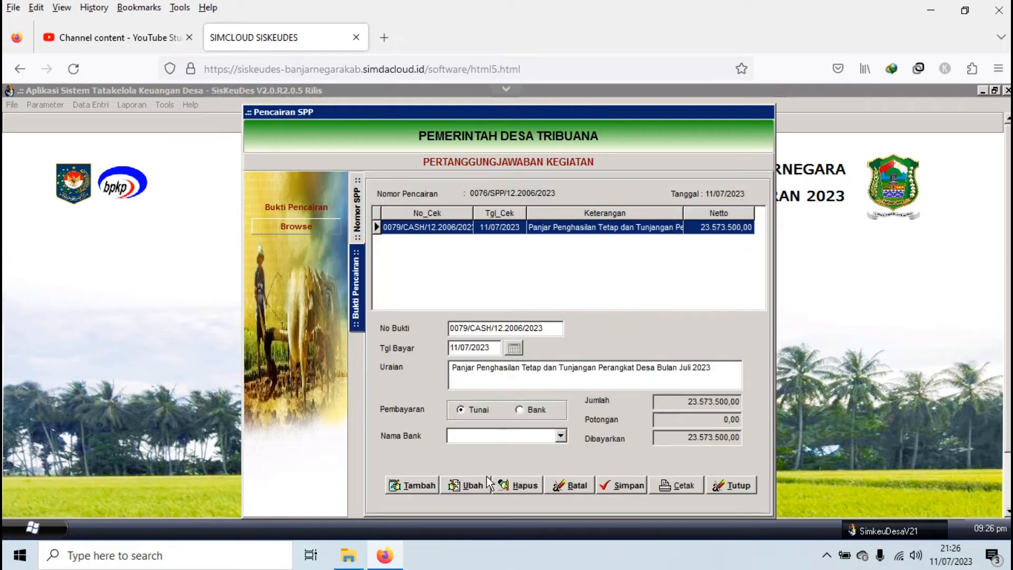
pyautogui.click(517, 486)
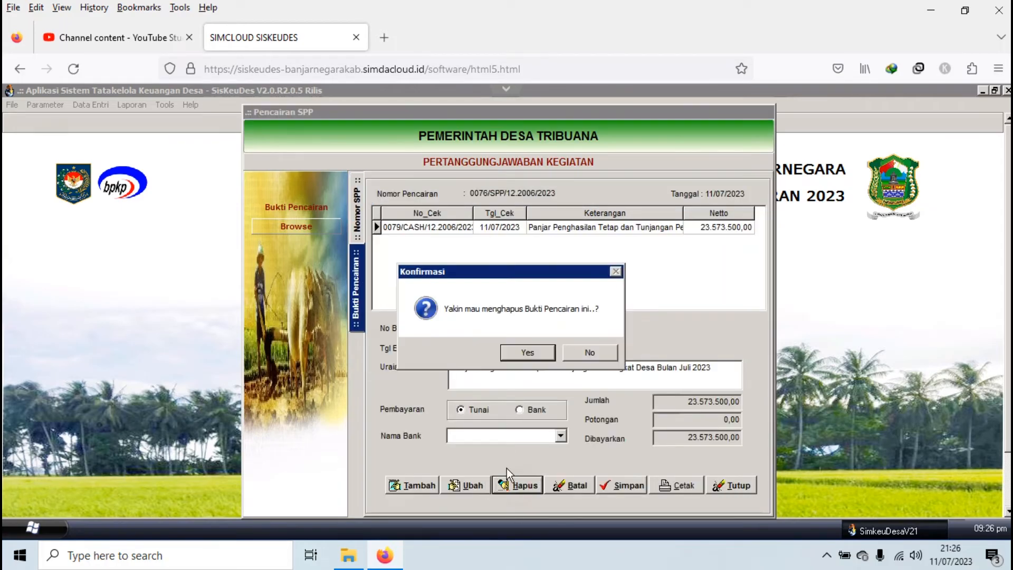
pyautogui.click(526, 353)
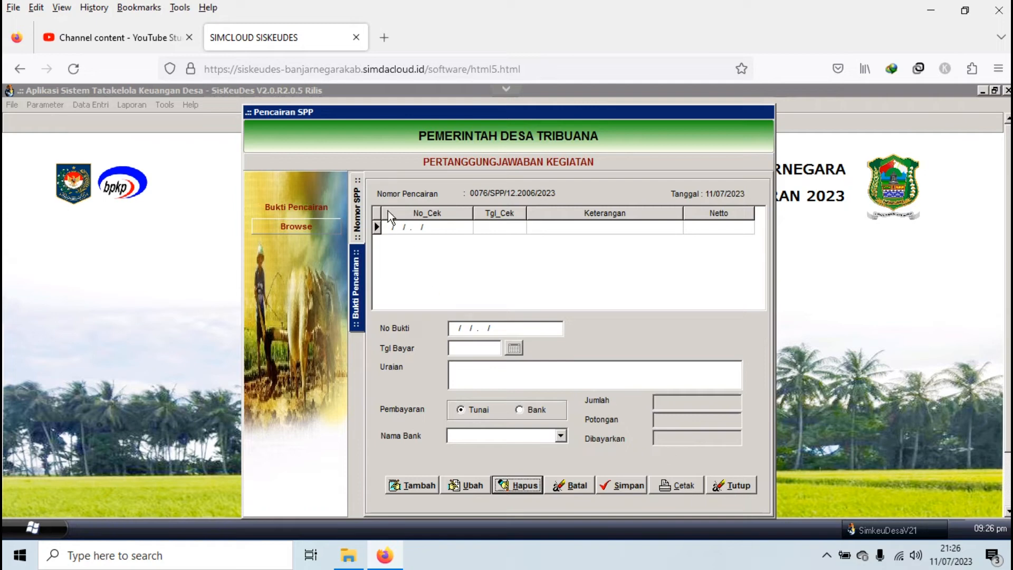
pyautogui.click(732, 486)
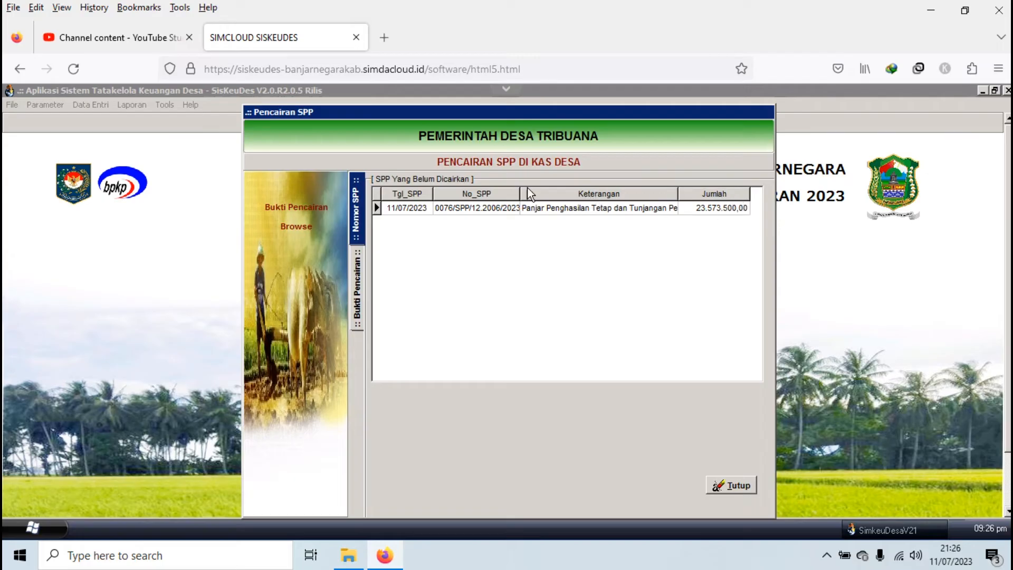
# - Check the payment method of Belanja Kegiatan Pembangunan Jamban (8 Unit) among the disbursed SPPs, and close the disbursement window
pyautogui.click(296, 225)
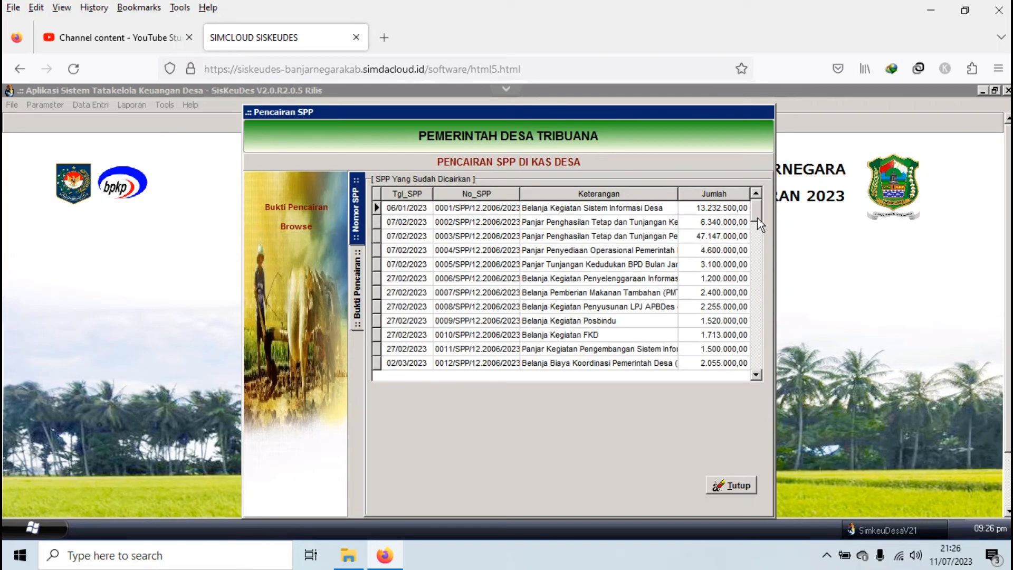
pyautogui.moveTo(758, 209); pyautogui.dragTo(738, 362)
pyautogui.click(600, 306)
pyautogui.doubleClick(601, 307)
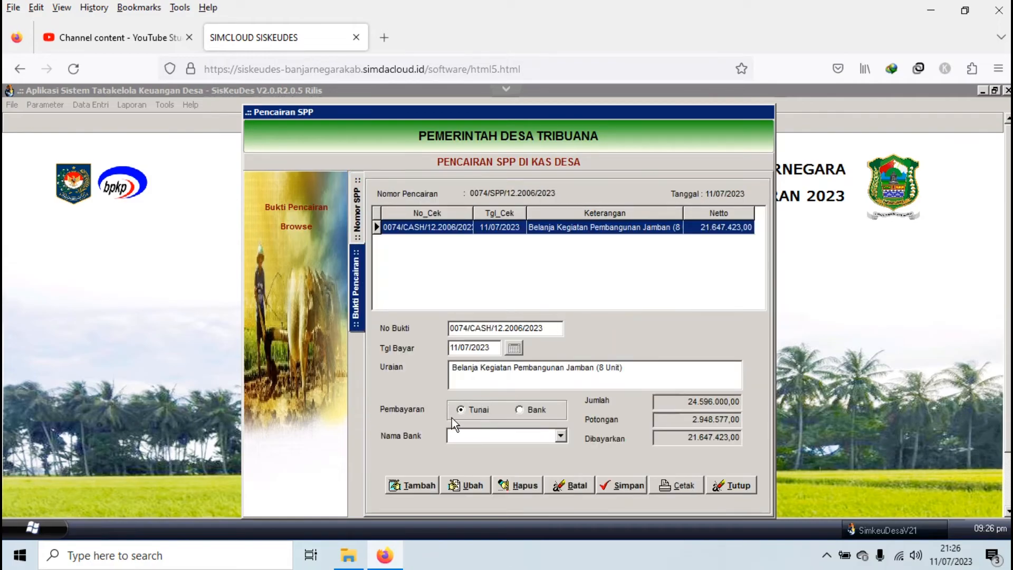
pyautogui.click(728, 486)
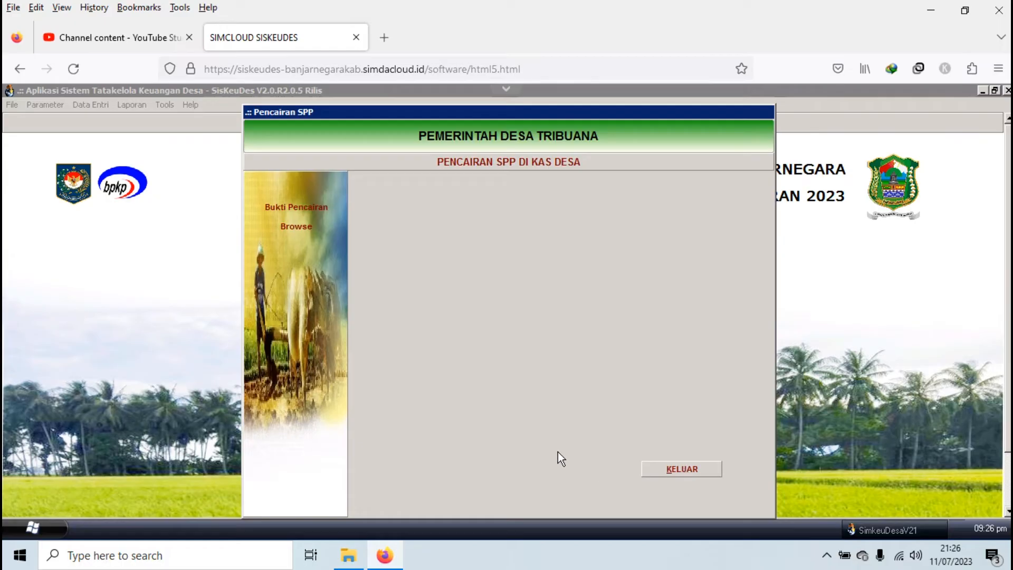
pyautogui.click(670, 470)
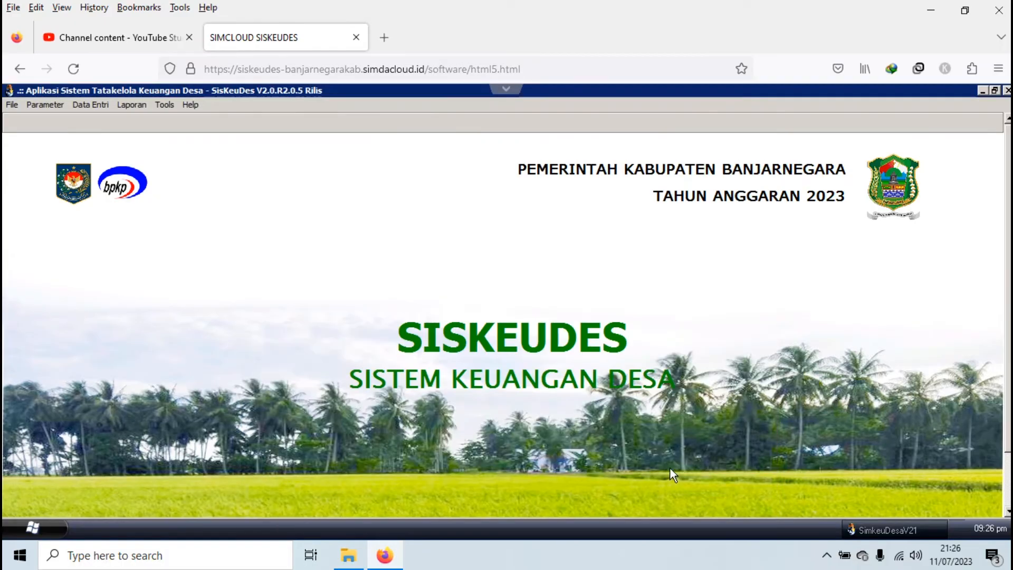
# - Start a new bank withdrawal record in Mutasi Kas for PD. BPR BKK Mandiraja, dated 11/07/2023
pyautogui.click(91, 106)
pyautogui.moveTo(117, 163)
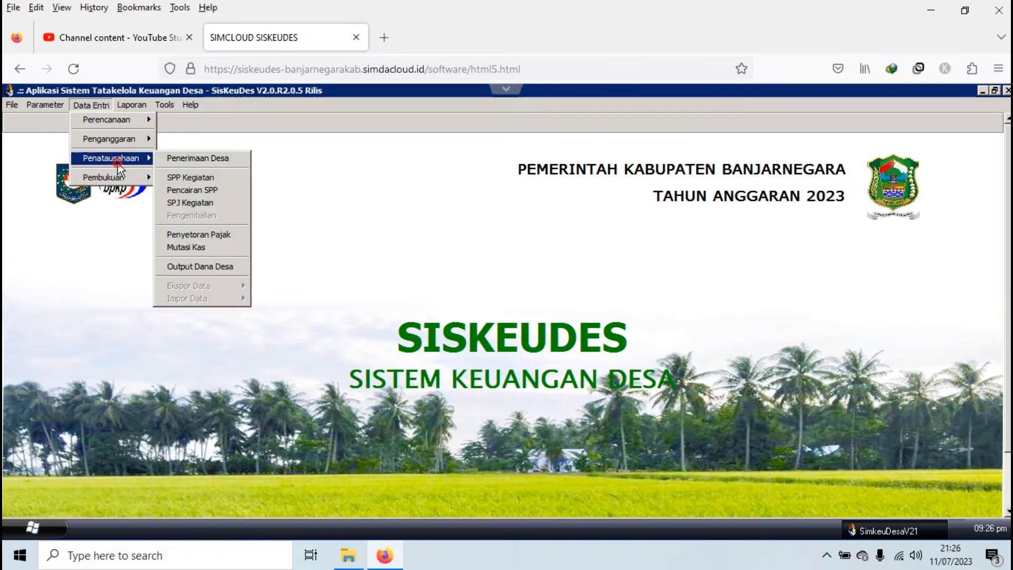
pyautogui.click(217, 248)
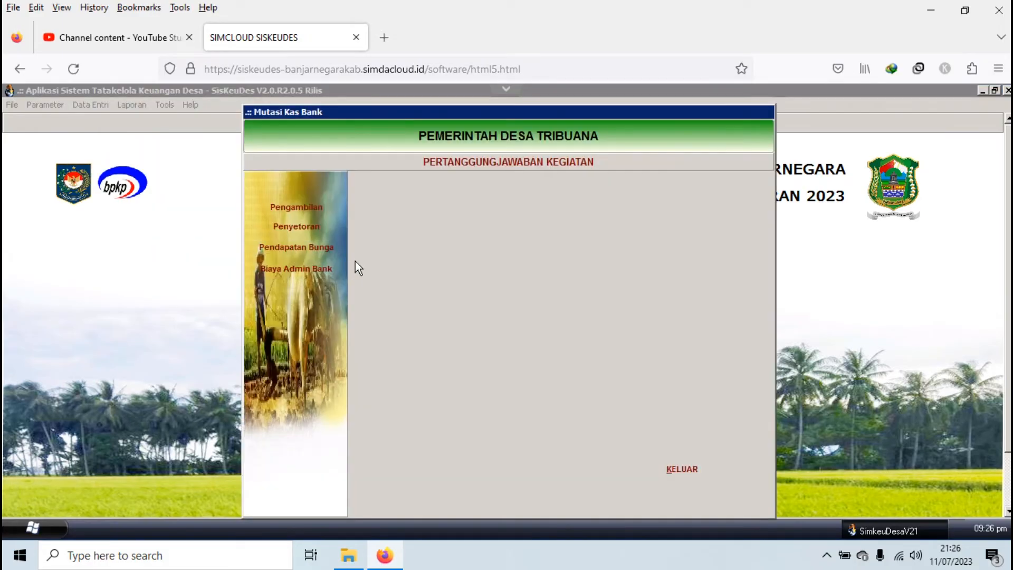
pyautogui.click(296, 207)
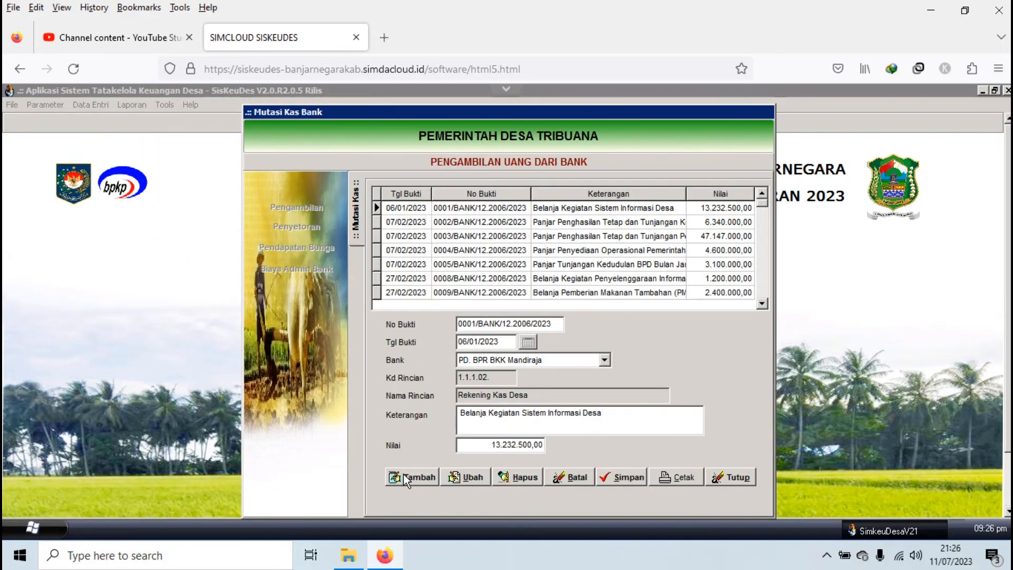
pyautogui.click(407, 477)
pyautogui.click(528, 342)
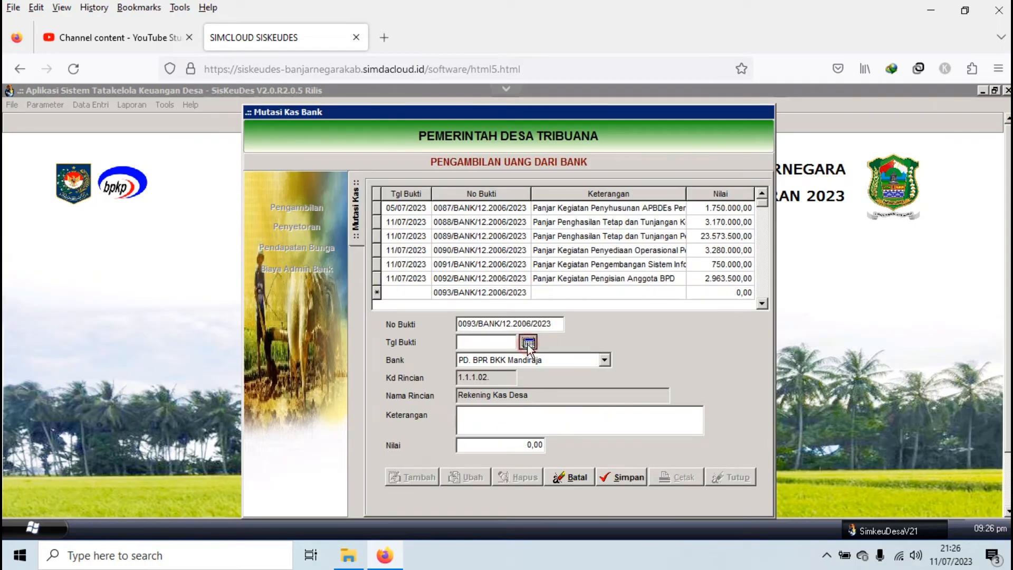
pyautogui.click(523, 382)
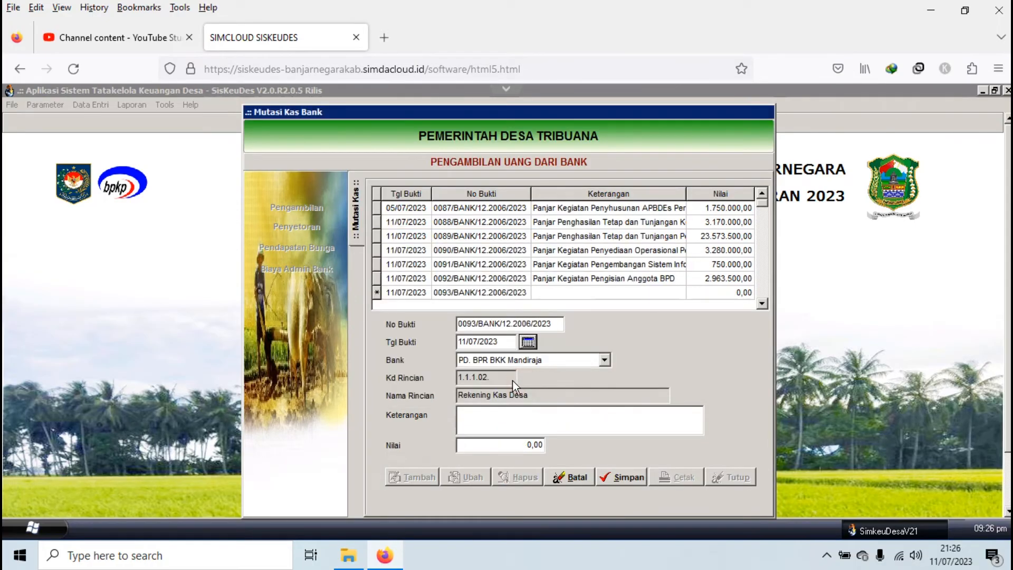
# - Describe the withdrawal as "Pengambilan untuk kegiatan jambinasasi 8 unit", set its value to 24.596.000,00, and save it
pyautogui.click(494, 420)
pyautogui.write('Pengambilan u')
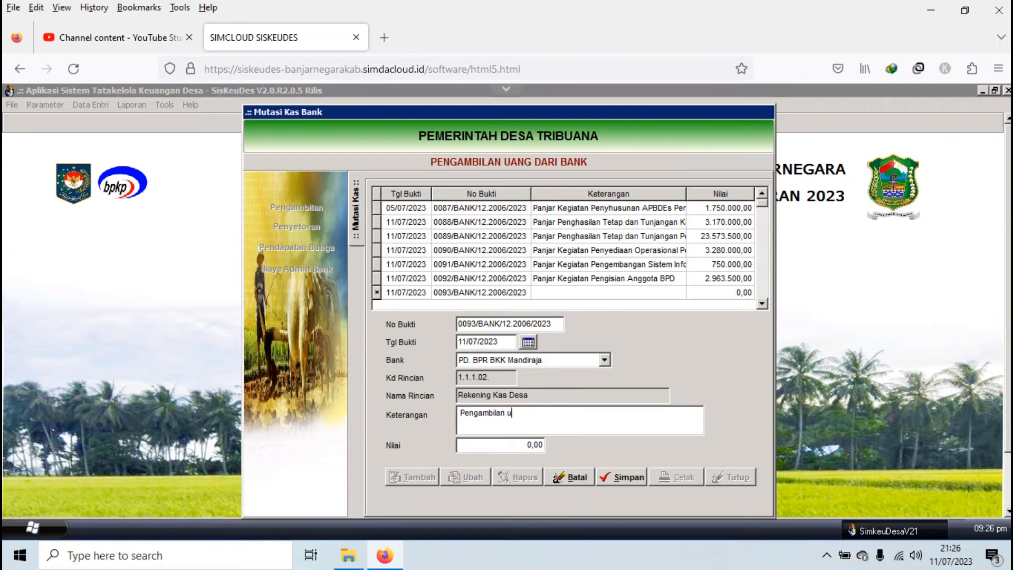
pyautogui.write('ntuk kegiatan jambinasias')
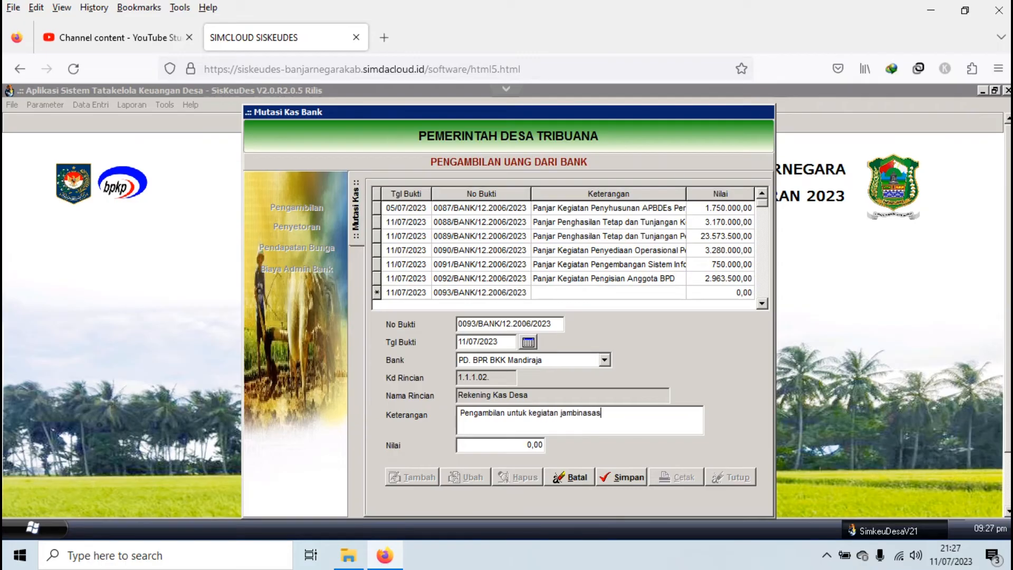
pyautogui.write('i 8 unit')
pyautogui.click(490, 442)
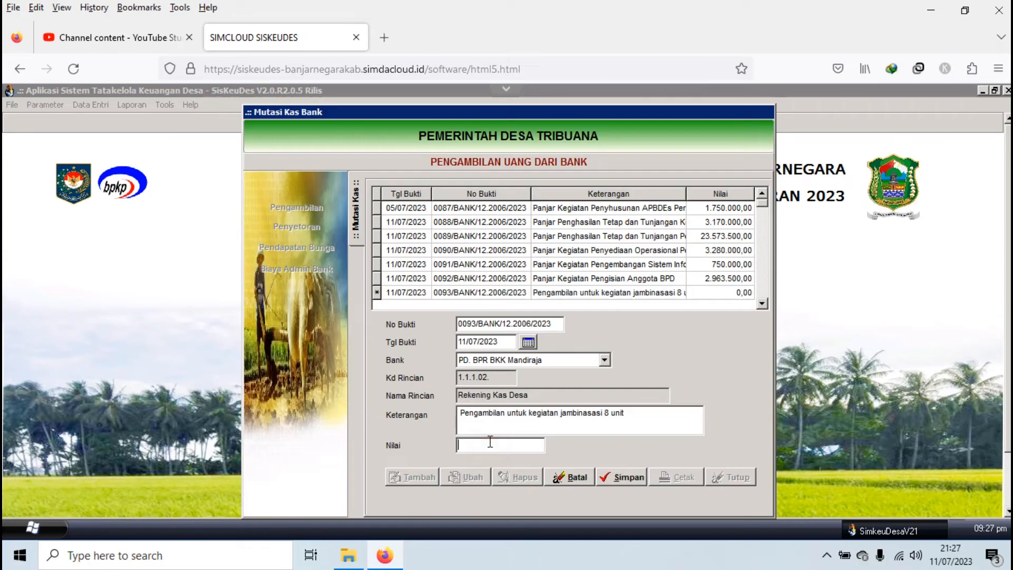
pyautogui.write('24596000')
pyautogui.click(622, 477)
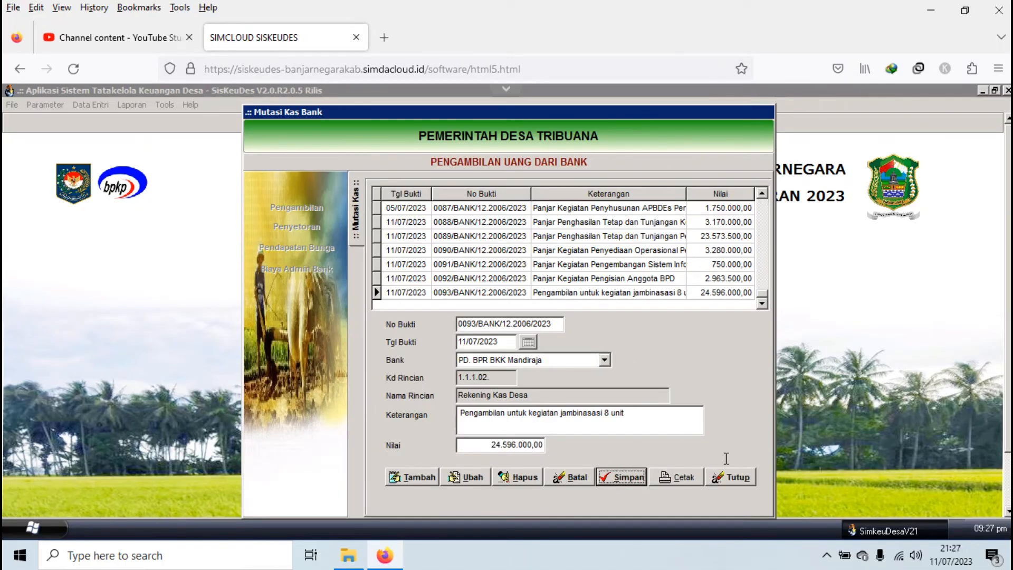
# - Close the cash mutation window and open the undisbursed SPP for Panjar Penghasilan Tetap dan Tunjangan Perangkat Desa in Pencairan SPP
pyautogui.click(733, 477)
pyautogui.click(681, 469)
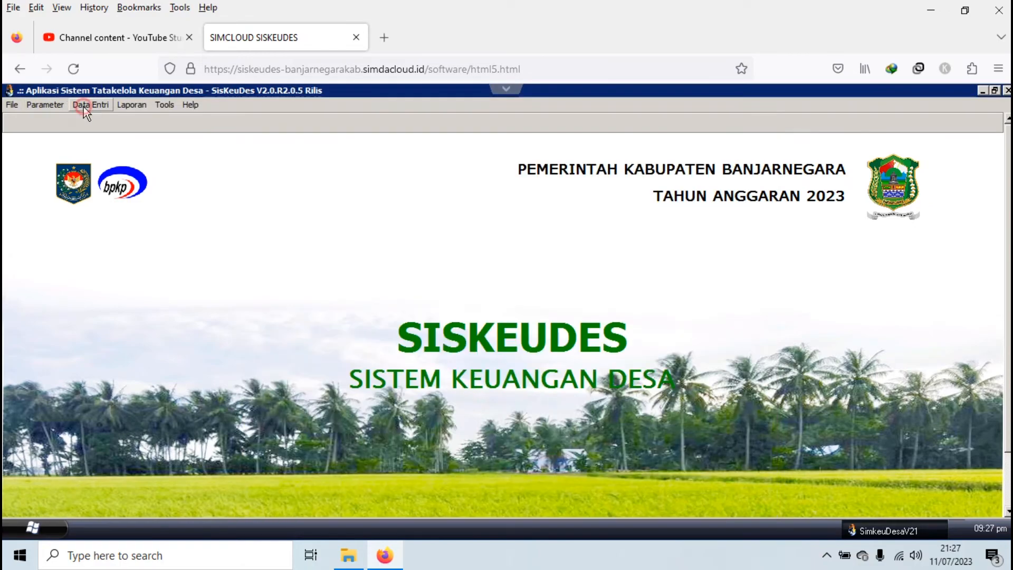
pyautogui.click(85, 105)
pyautogui.moveTo(126, 157)
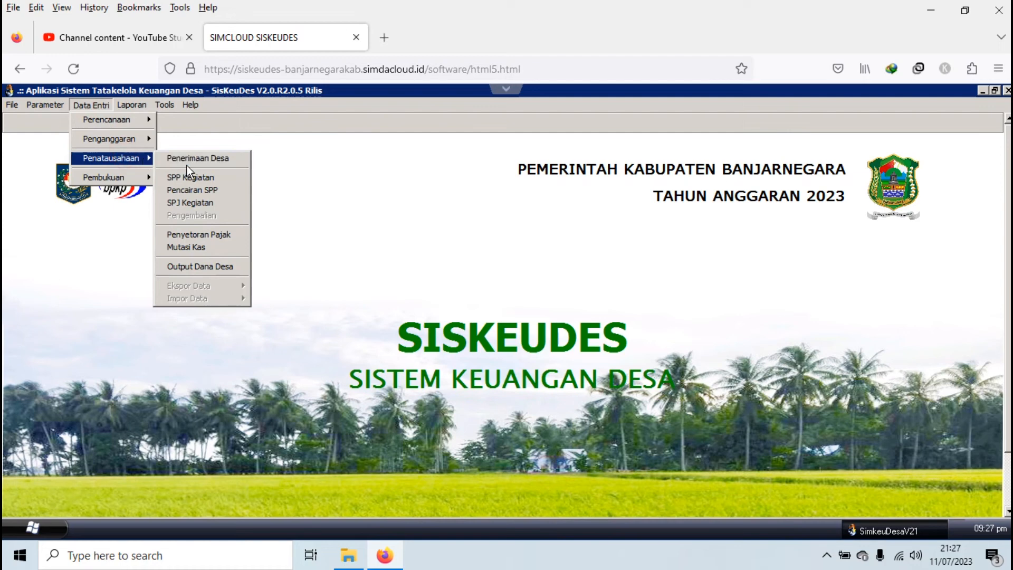
pyautogui.click(205, 191)
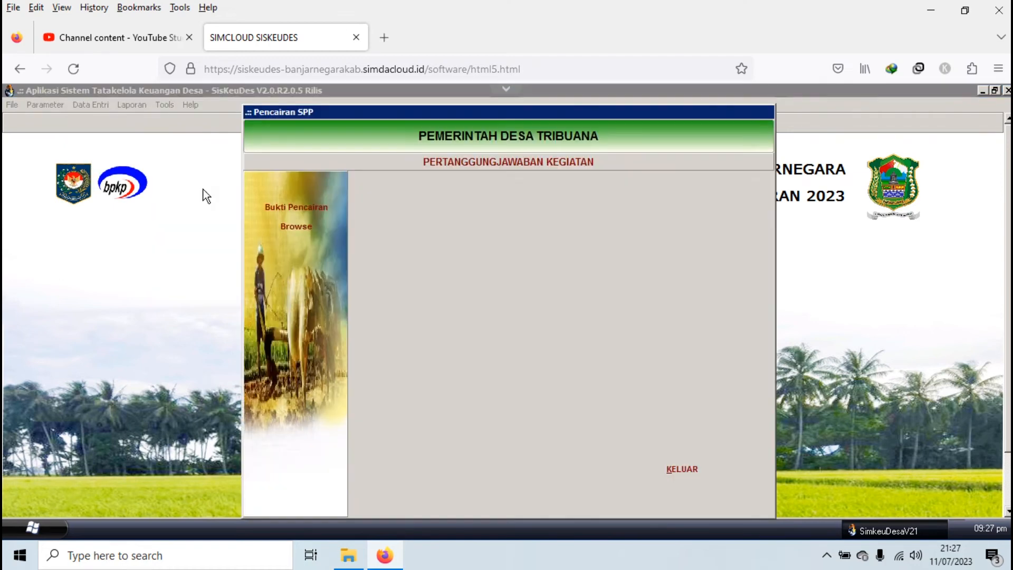
pyautogui.click(305, 225)
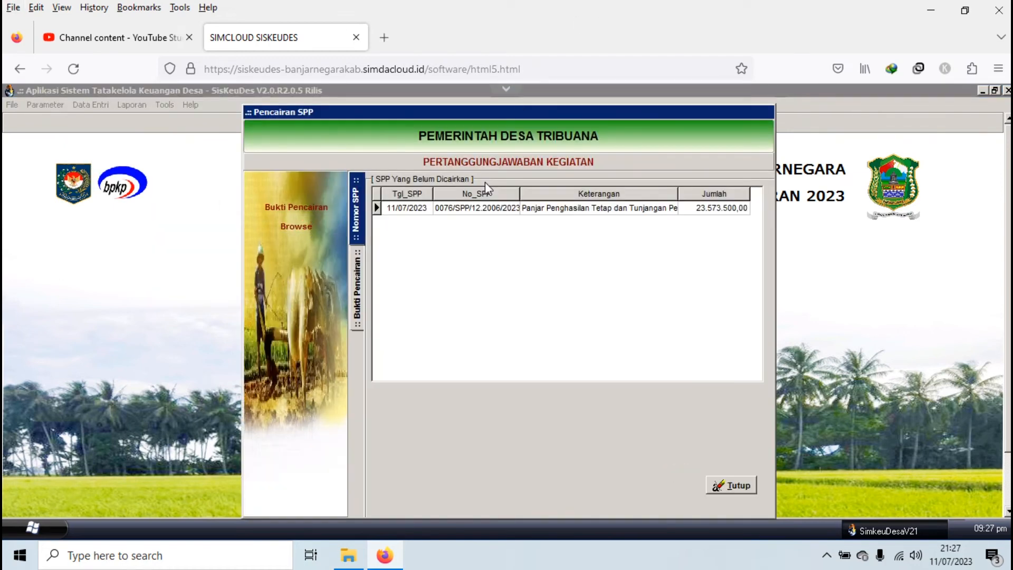
pyautogui.click(534, 207)
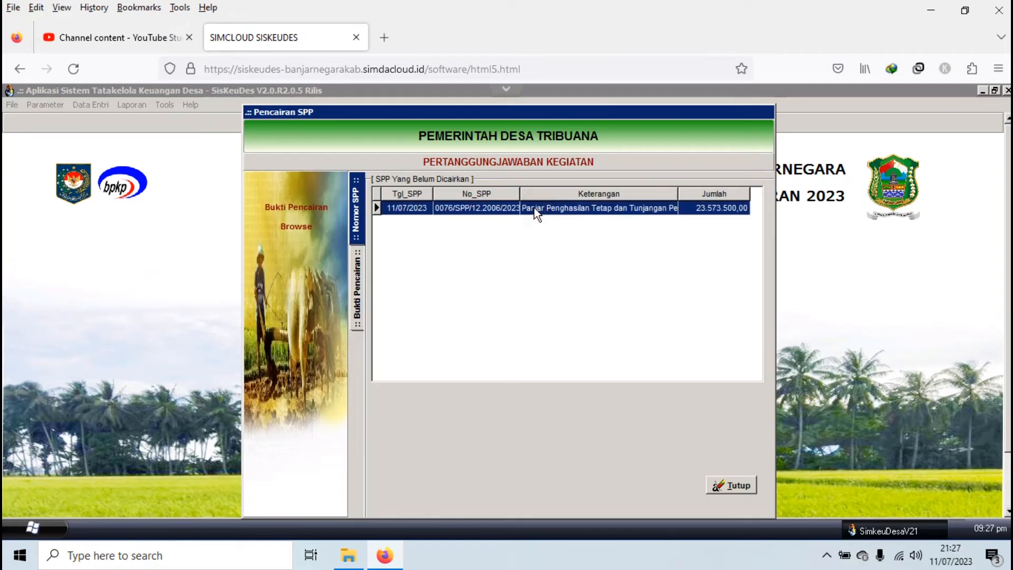
pyautogui.doubleClick(533, 208)
# - Add a Tunai disbursement record dated 11/07/2023 for this SPP, choosing PD. BPR BKK Mandiraja as the bank, then save and close it
pyautogui.click(417, 488)
pyautogui.click(515, 348)
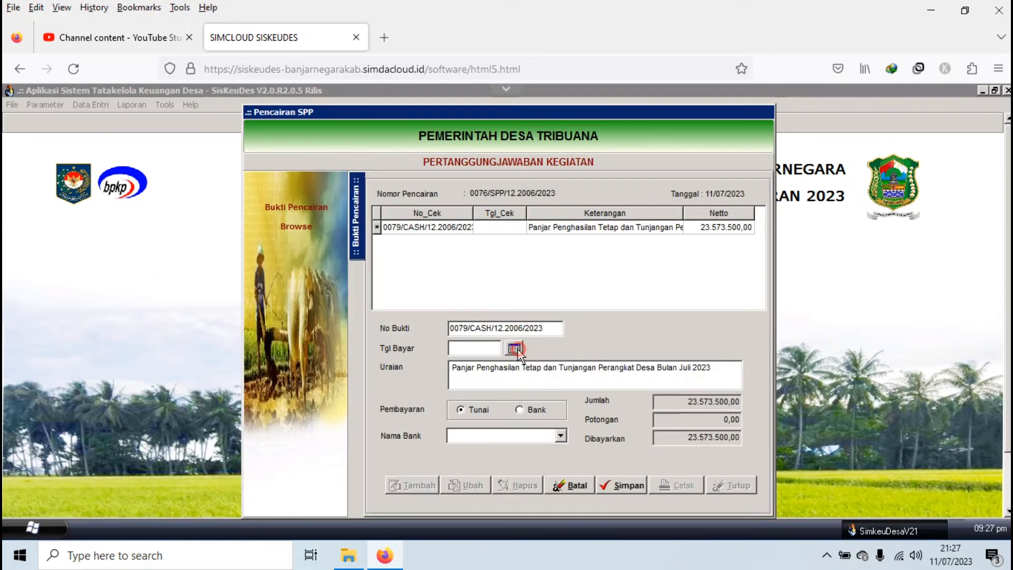
pyautogui.click(531, 381)
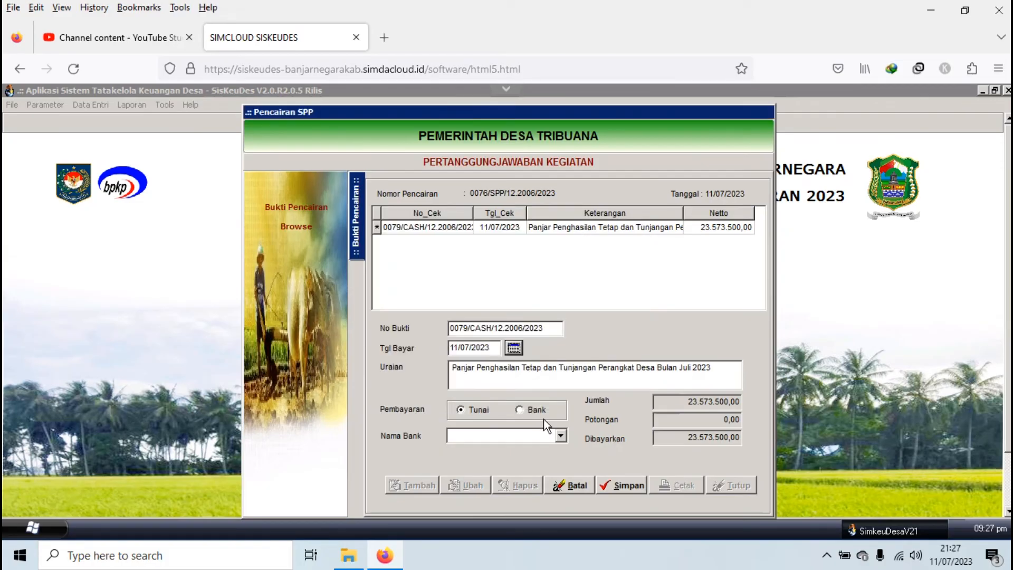
pyautogui.click(560, 435)
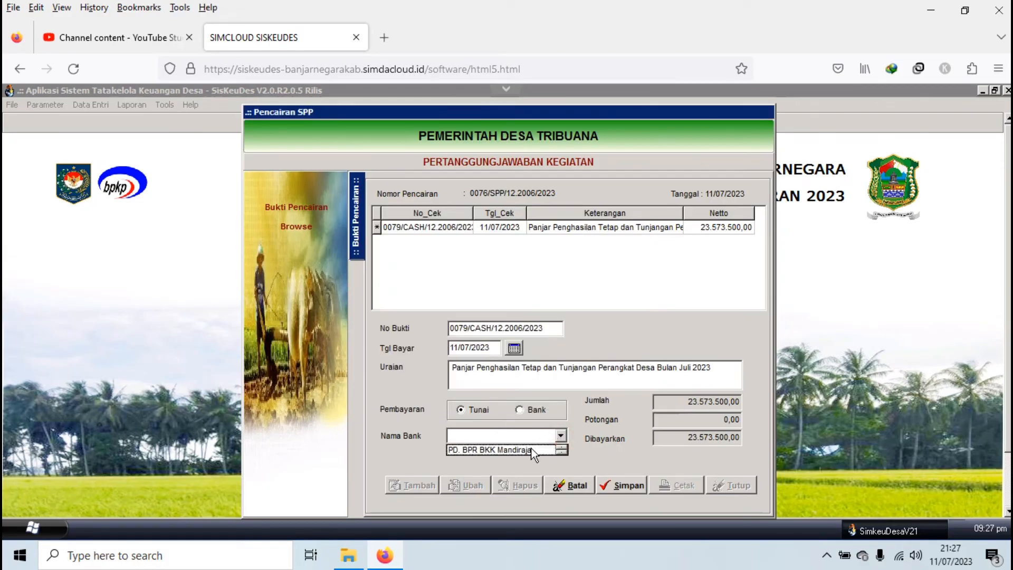
pyautogui.click(533, 451)
pyautogui.click(618, 486)
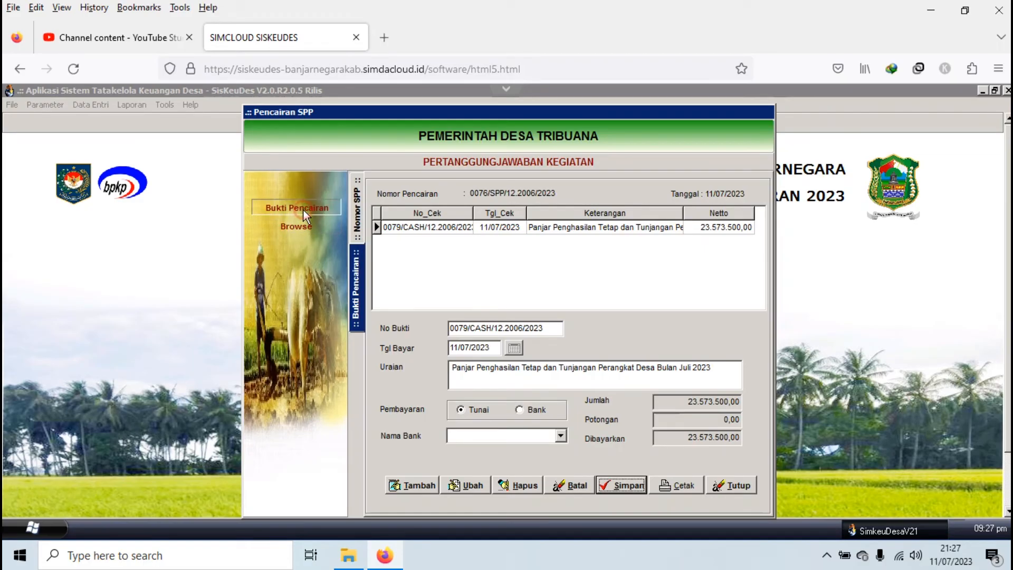
pyautogui.click(722, 487)
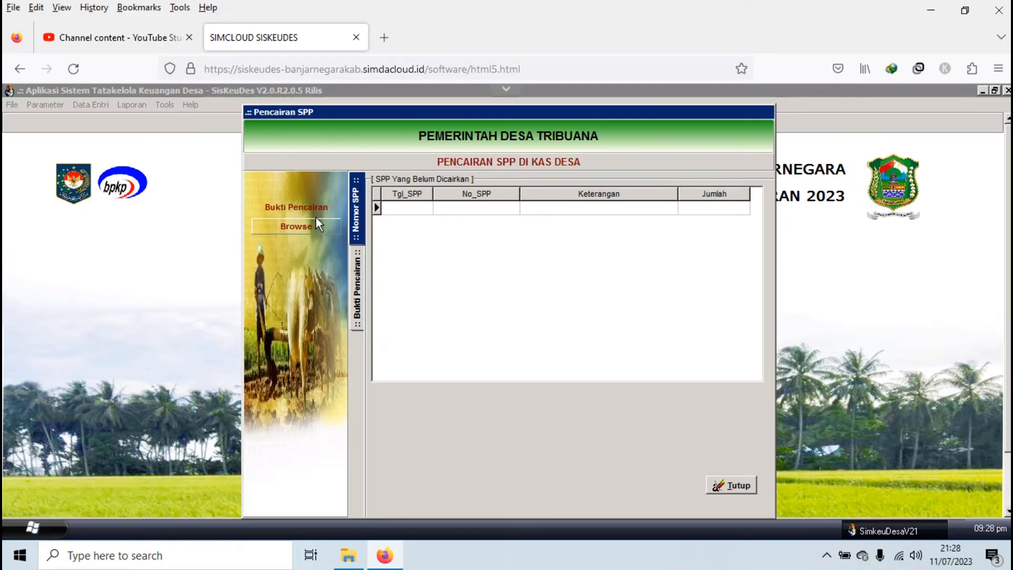
# - Review the disbursement record of Belanja Kegiatan Pembangunan Jamban (8 Unit) among the disbursed SPPs, and close the Pencairan SPP window
pyautogui.click(303, 226)
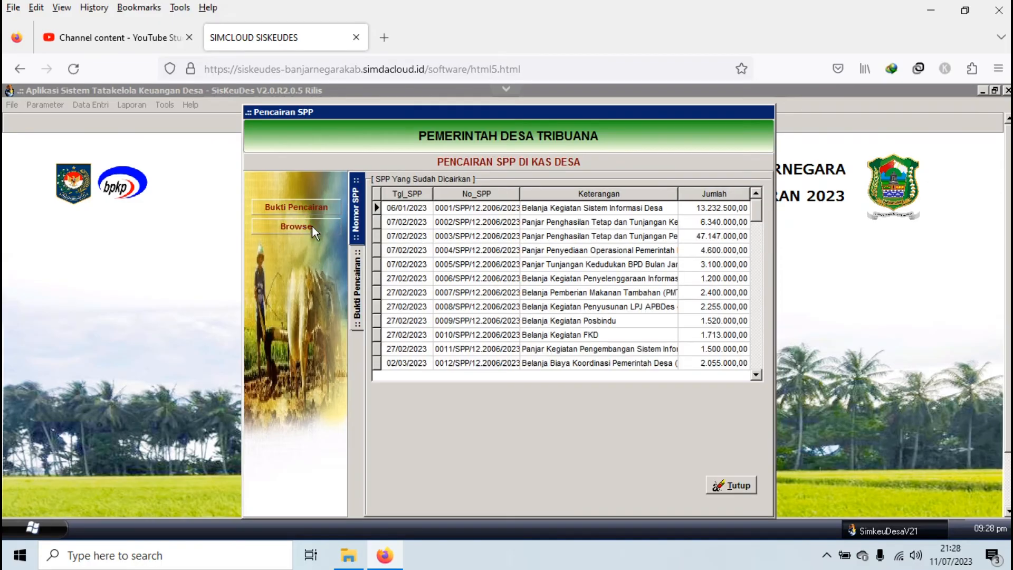
pyautogui.click(563, 363)
pyautogui.moveTo(760, 236); pyautogui.dragTo(764, 381)
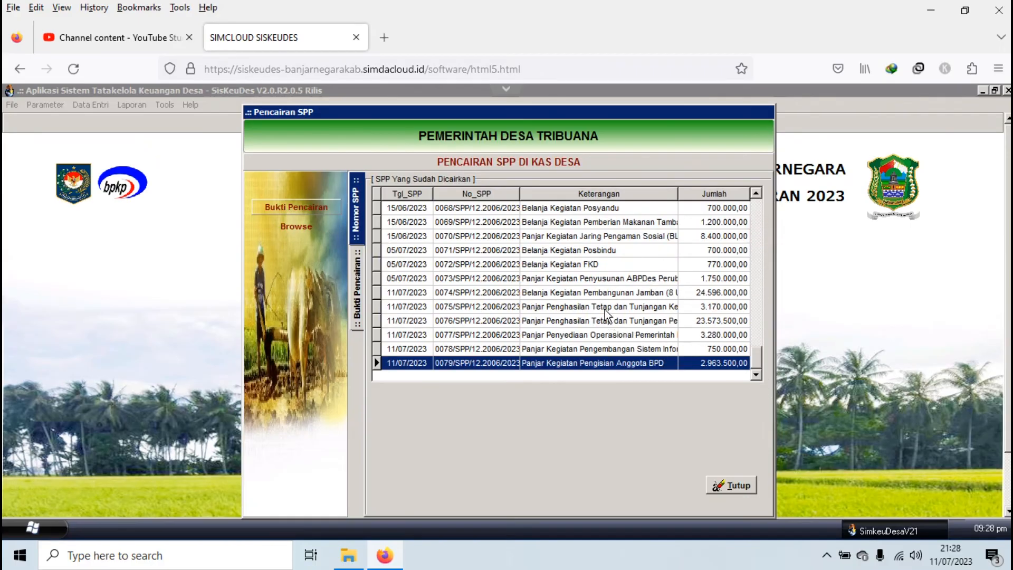
pyautogui.doubleClick(598, 292)
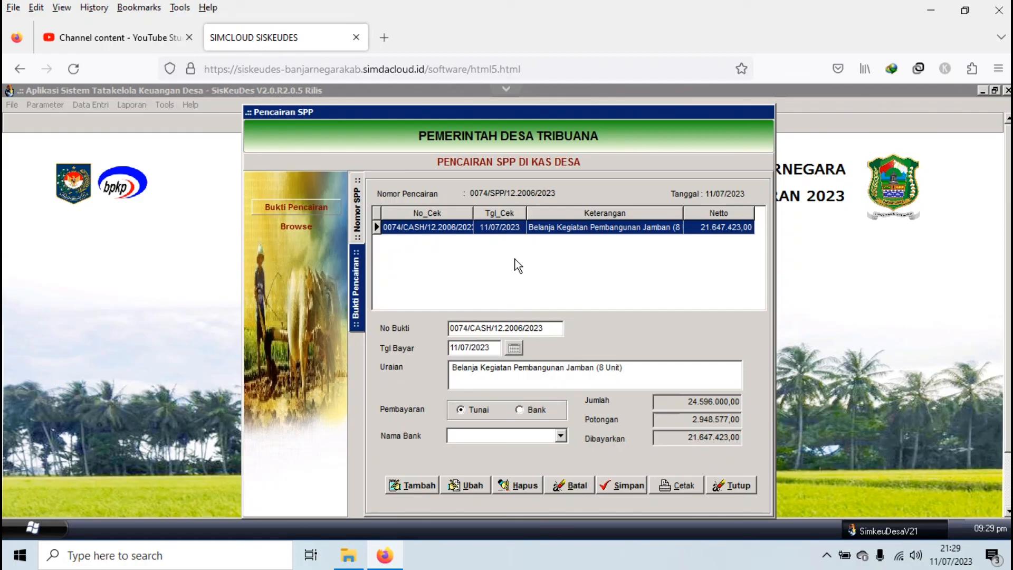
pyautogui.click(738, 487)
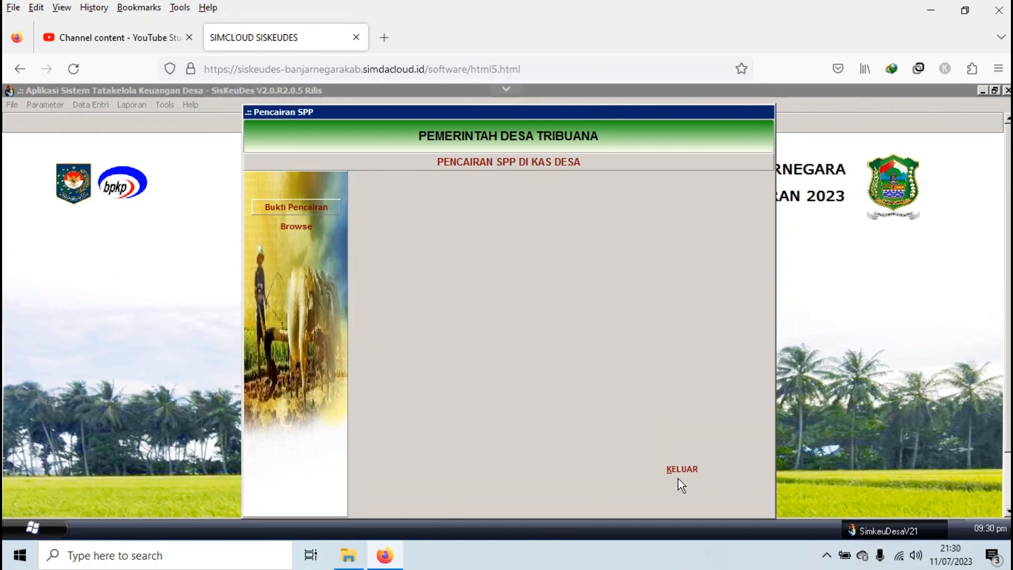
pyautogui.click(681, 468)
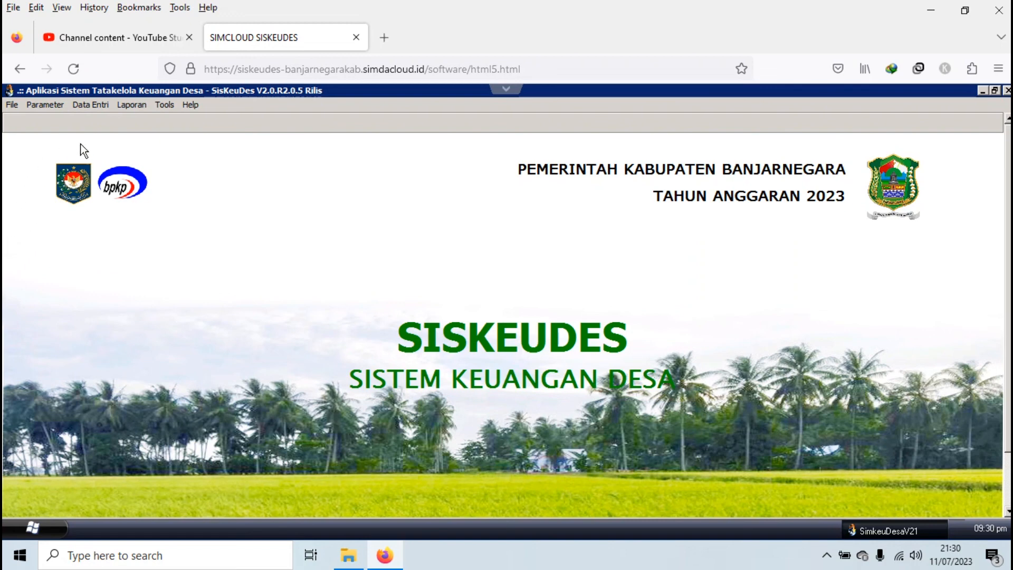
# - Open the Penatausahaan report options and select KECAMATAN PUNGGELAN and PEMERINTAH DESA TRIBUANA
pyautogui.click(130, 107)
pyautogui.click(151, 172)
pyautogui.click(710, 234)
pyautogui.click(660, 249)
pyautogui.click(710, 255)
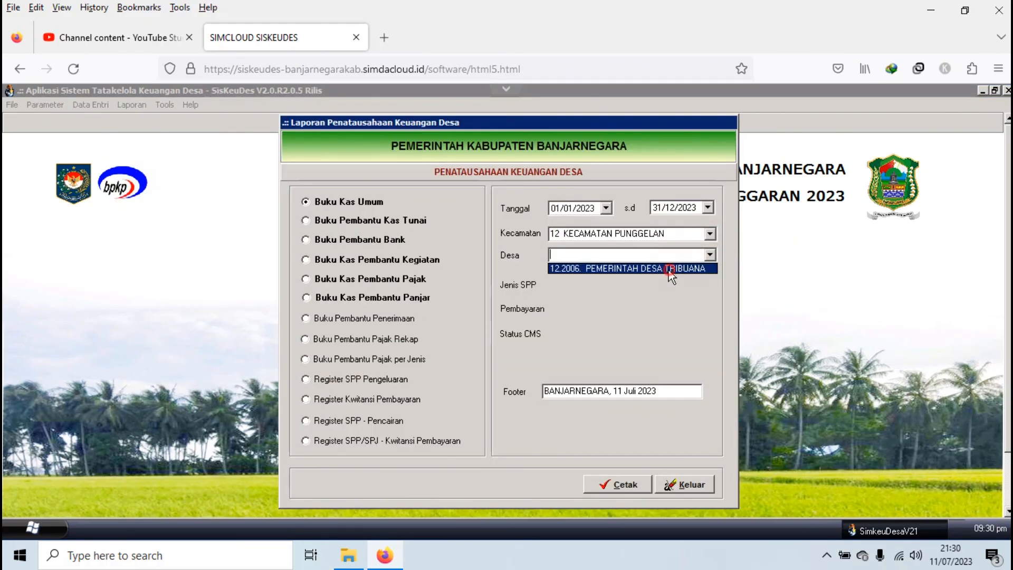
pyautogui.click(622, 267)
# - Preview the Buku Pembantu Kas Tunai report, examine the closing cash balance on its last page, and close the preview
pyautogui.click(395, 221)
pyautogui.click(625, 483)
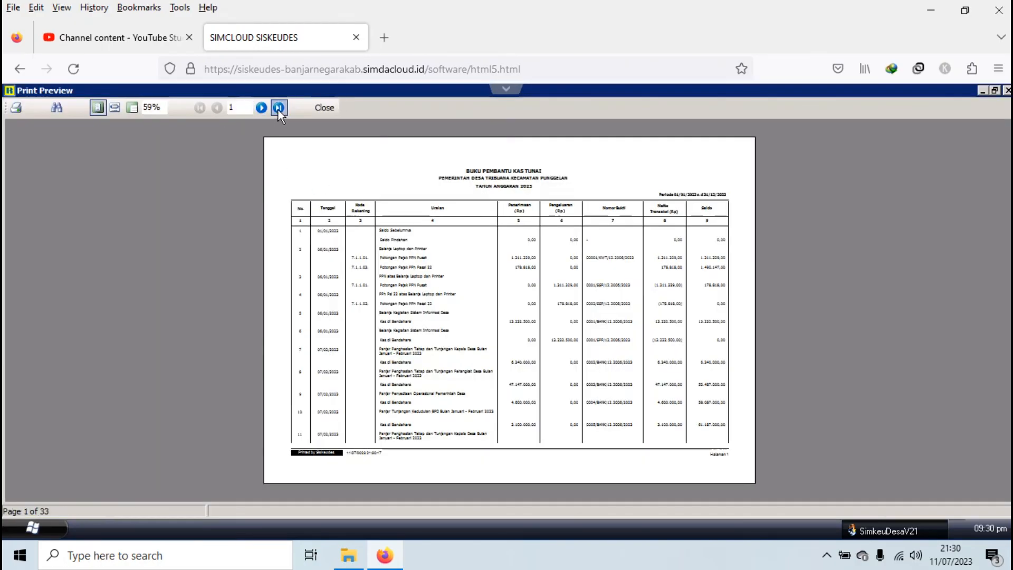
pyautogui.click(278, 108)
pyautogui.click(131, 108)
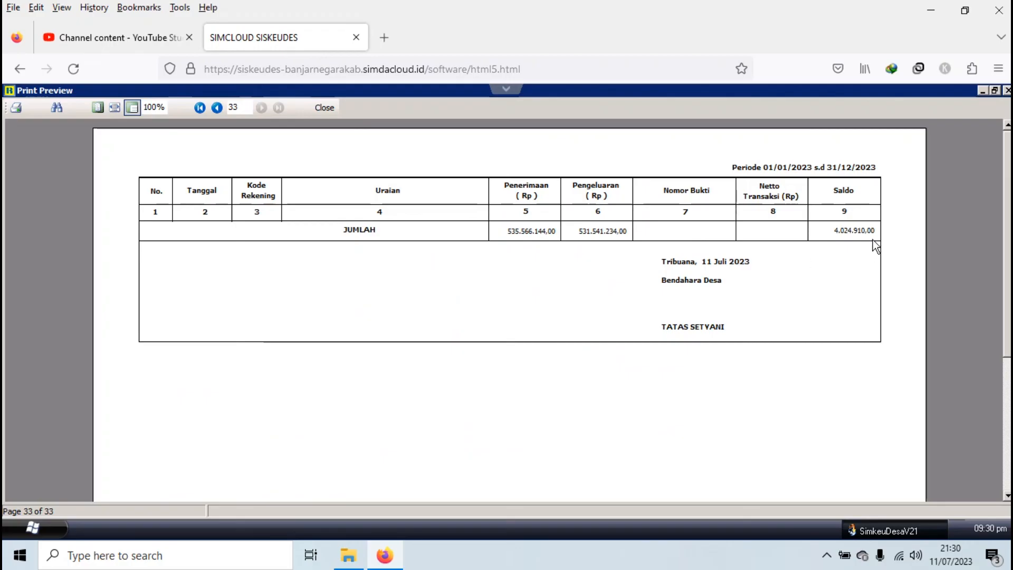
pyautogui.click(323, 108)
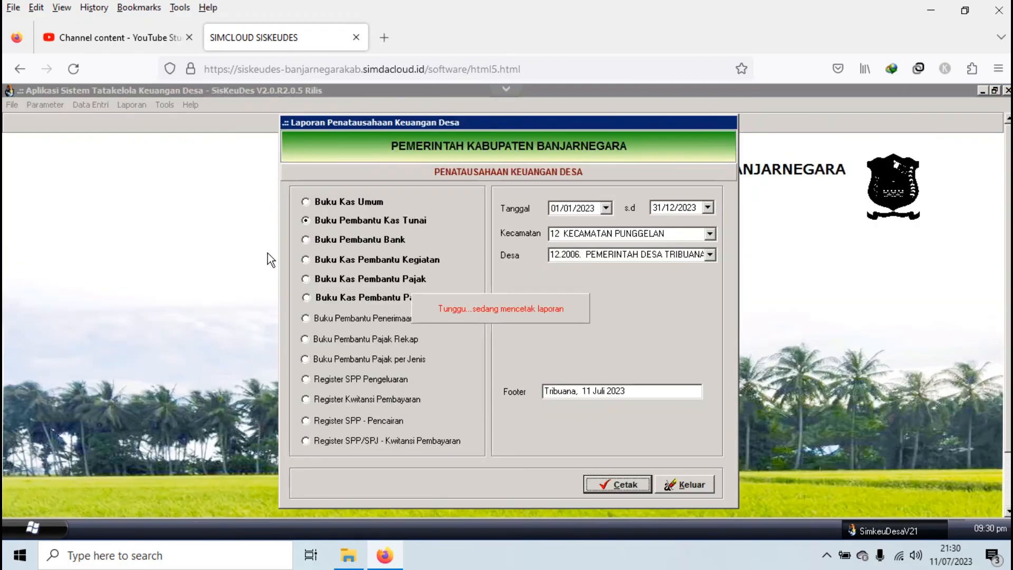
# - Preview the Buku Pembantu Pajak Rekap report, examine the total unpaid tax balance, and close the preview and the report window
pyautogui.click(341, 340)
pyautogui.click(612, 485)
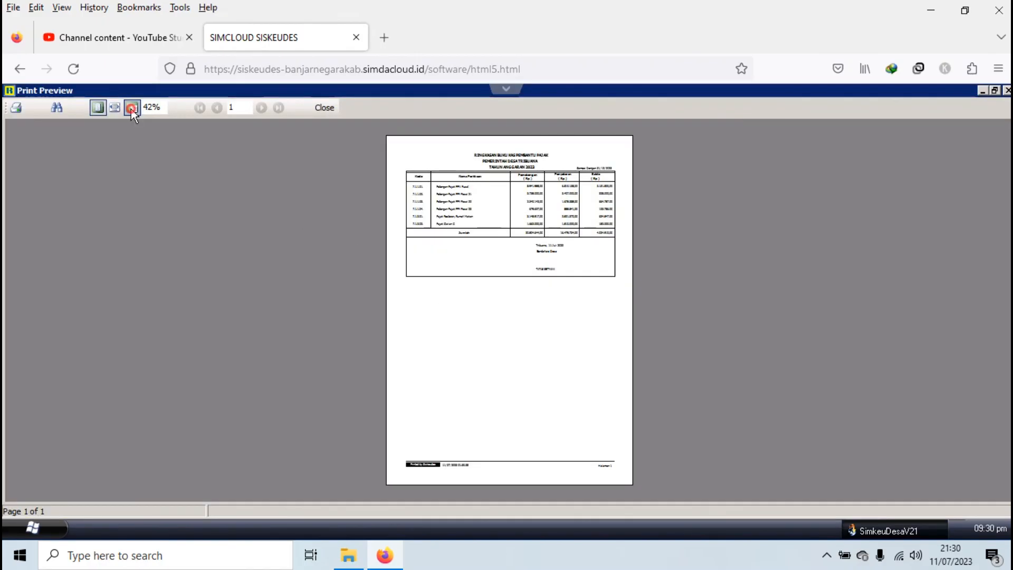
pyautogui.click(132, 107)
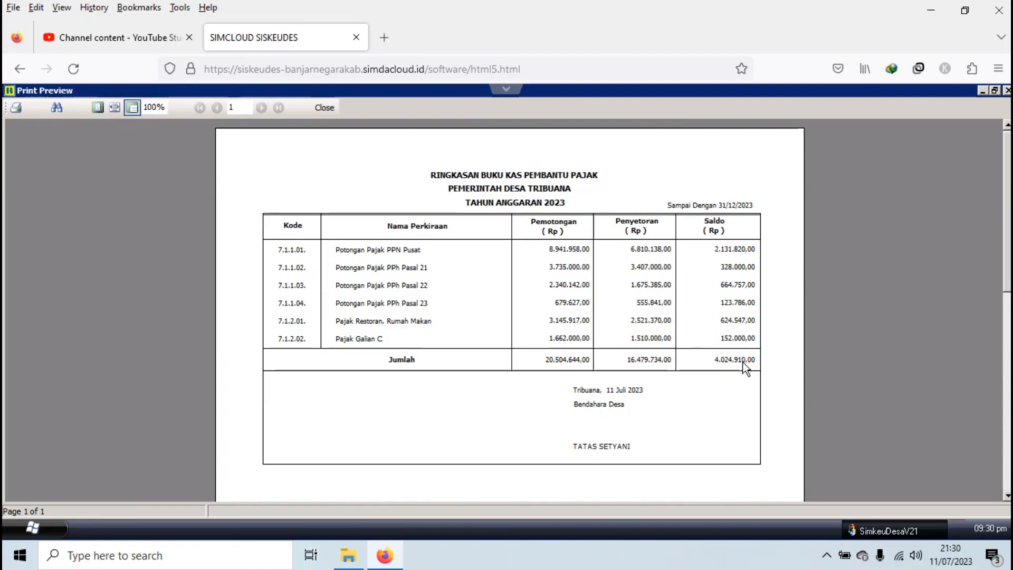
pyautogui.click(324, 107)
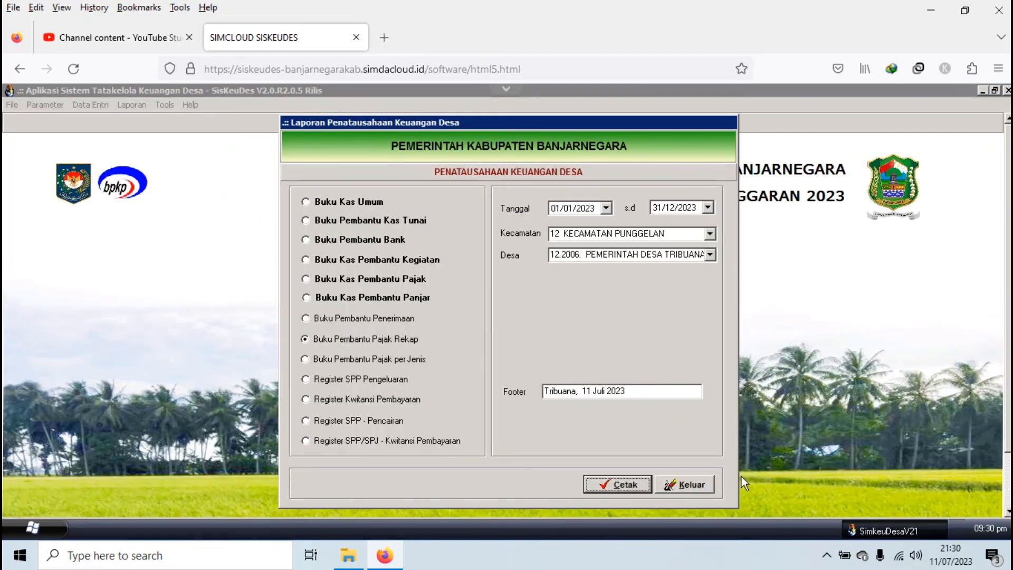
pyautogui.click(687, 486)
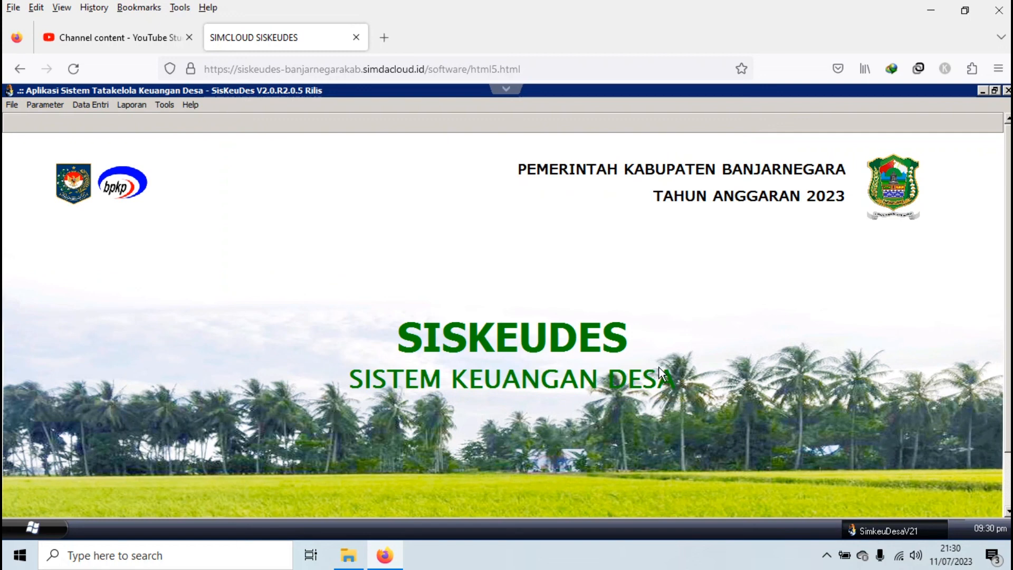